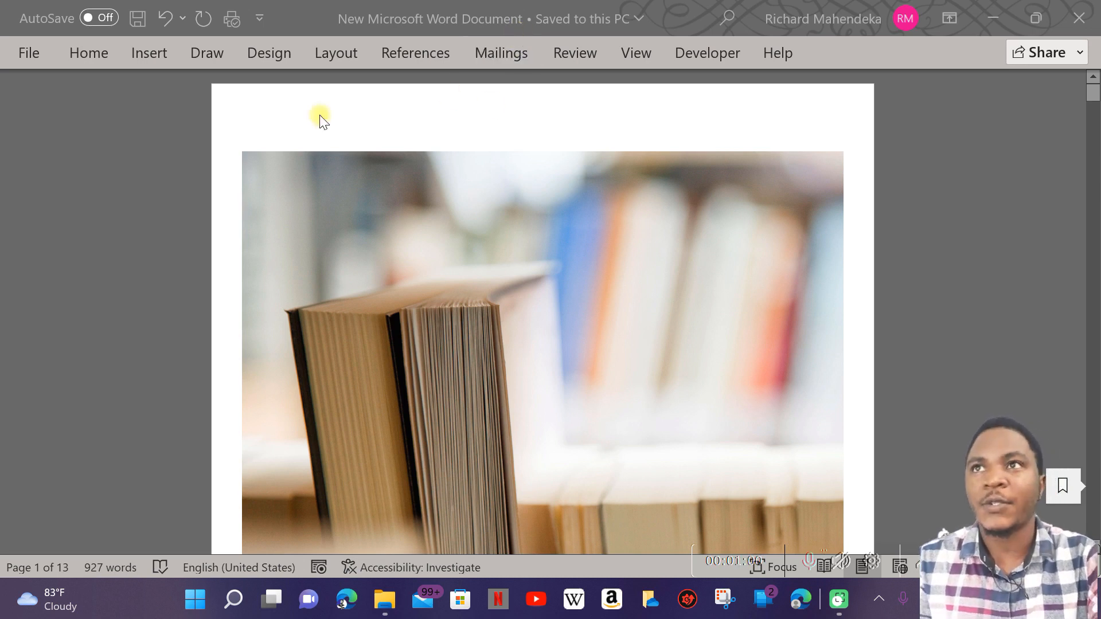
# Step: Set the ribbon display to Show Tabs and Commands
pyautogui.click(937, 19)
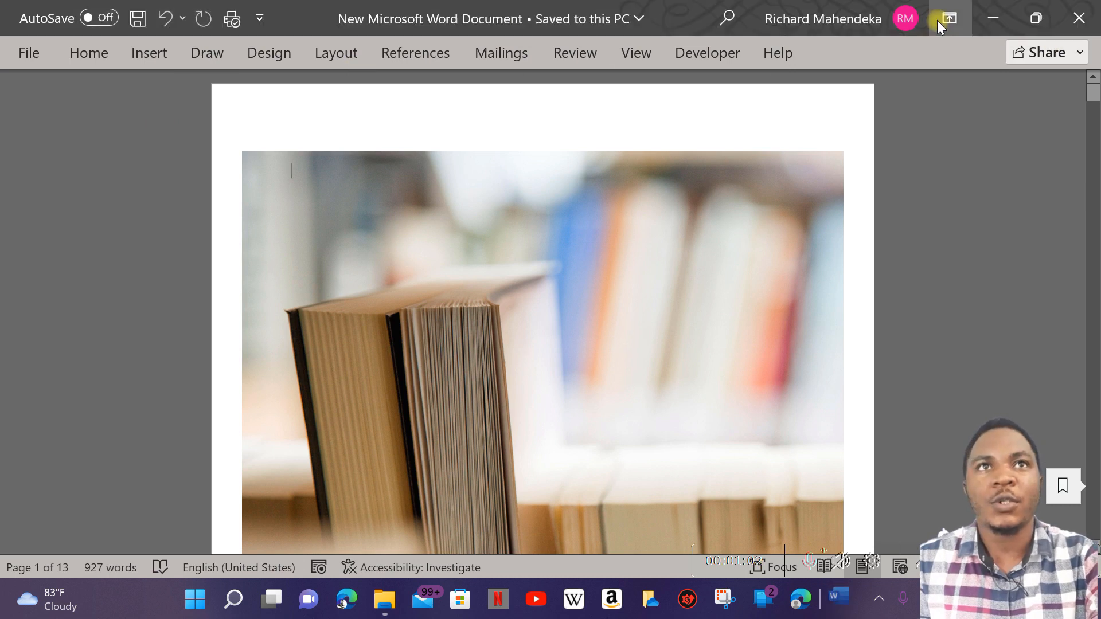
pyautogui.click(948, 22)
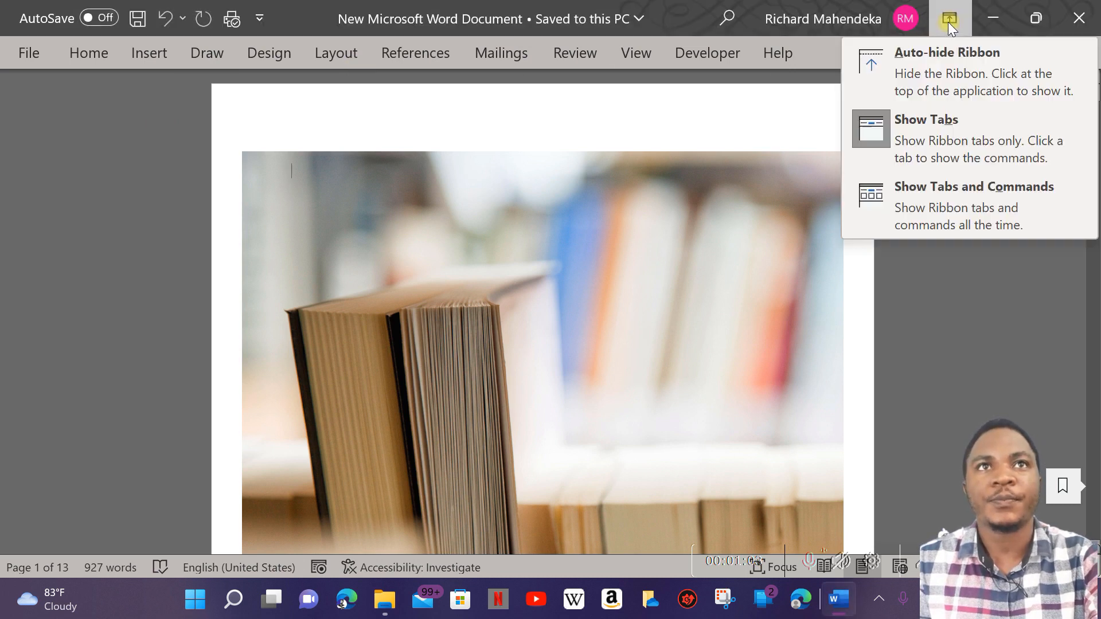
pyautogui.click(914, 198)
# Step: Apply the Table Grid style to the whole table beneath the Insert Tables heading
pyautogui.scroll(-10, 356, 294)
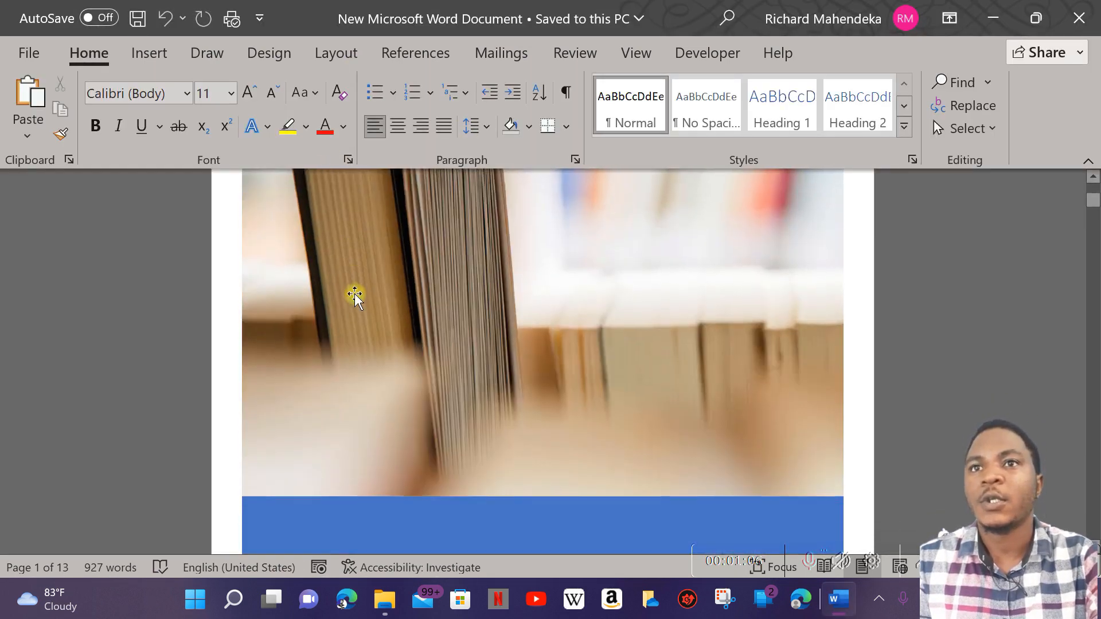
pyautogui.moveTo(1095, 207)
pyautogui.mouseDown()
pyautogui.moveTo(1094, 412)
pyautogui.moveTo(1094, 370)
pyautogui.mouseUp()
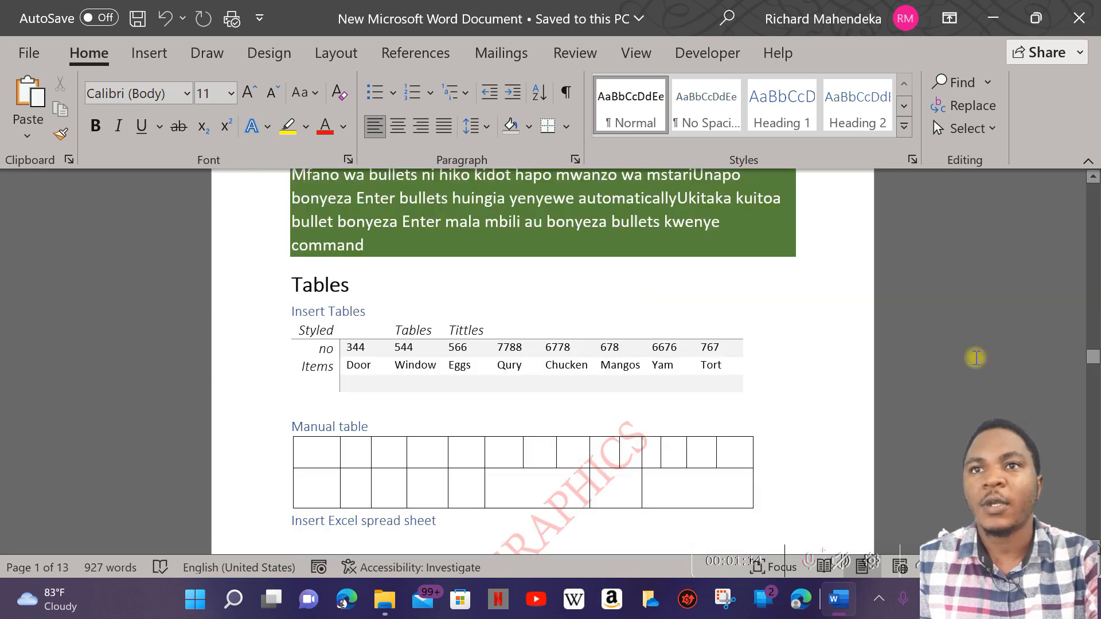
pyautogui.click(552, 350)
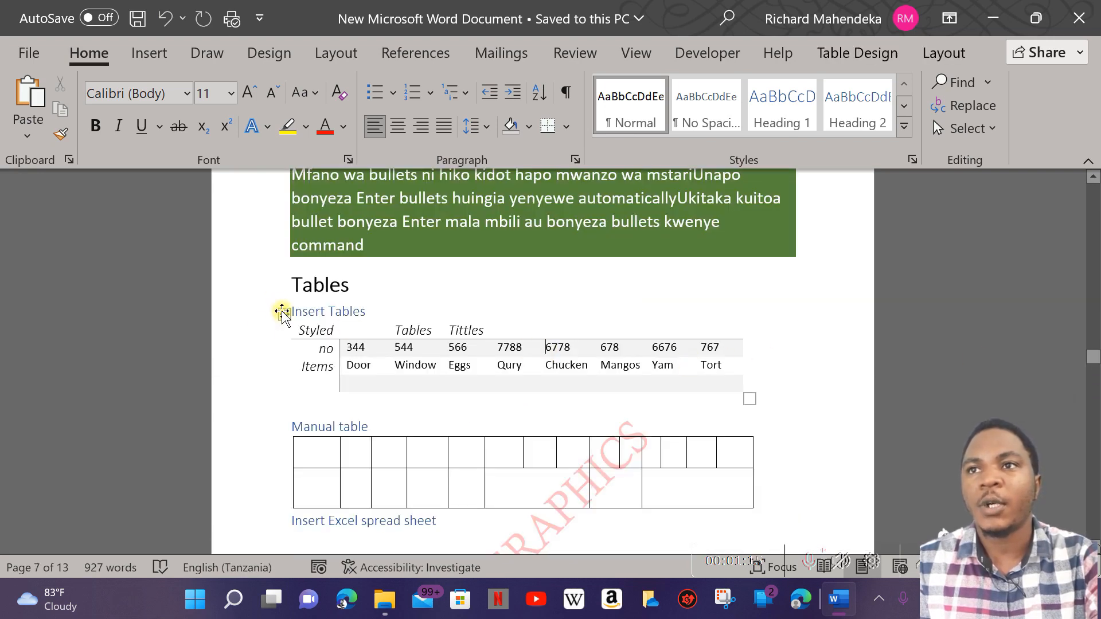
pyautogui.click(284, 314)
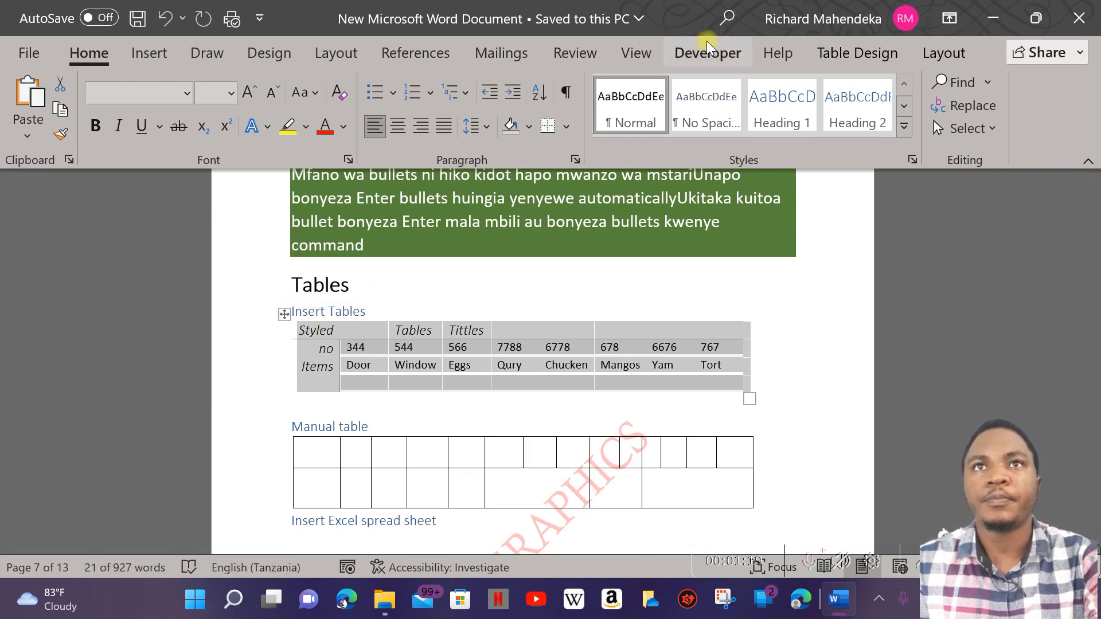
pyautogui.click(861, 52)
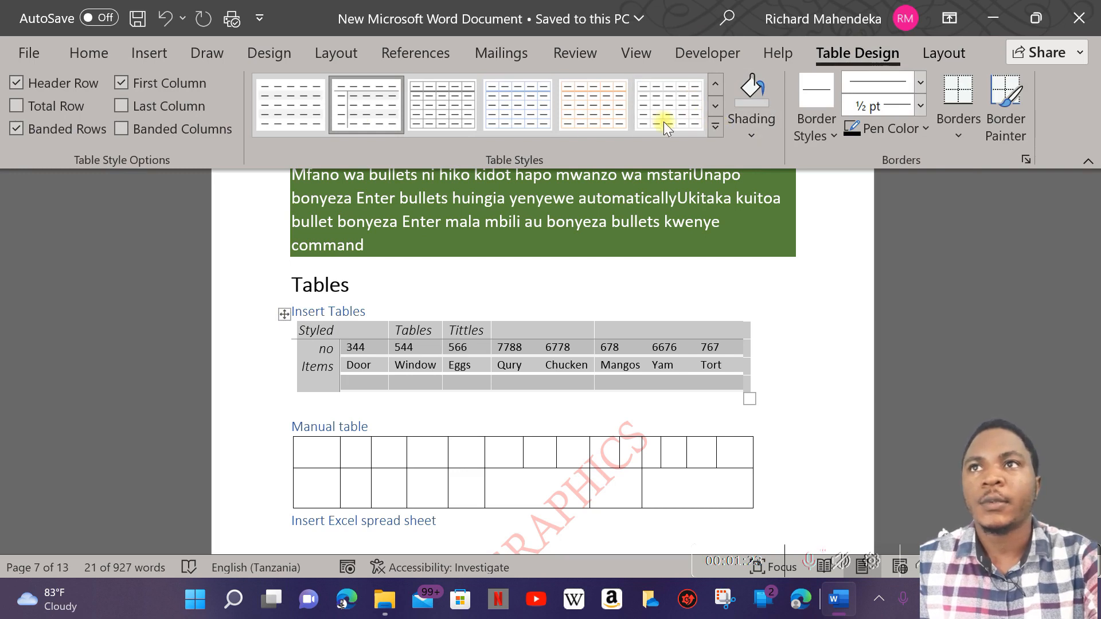
pyautogui.click(283, 112)
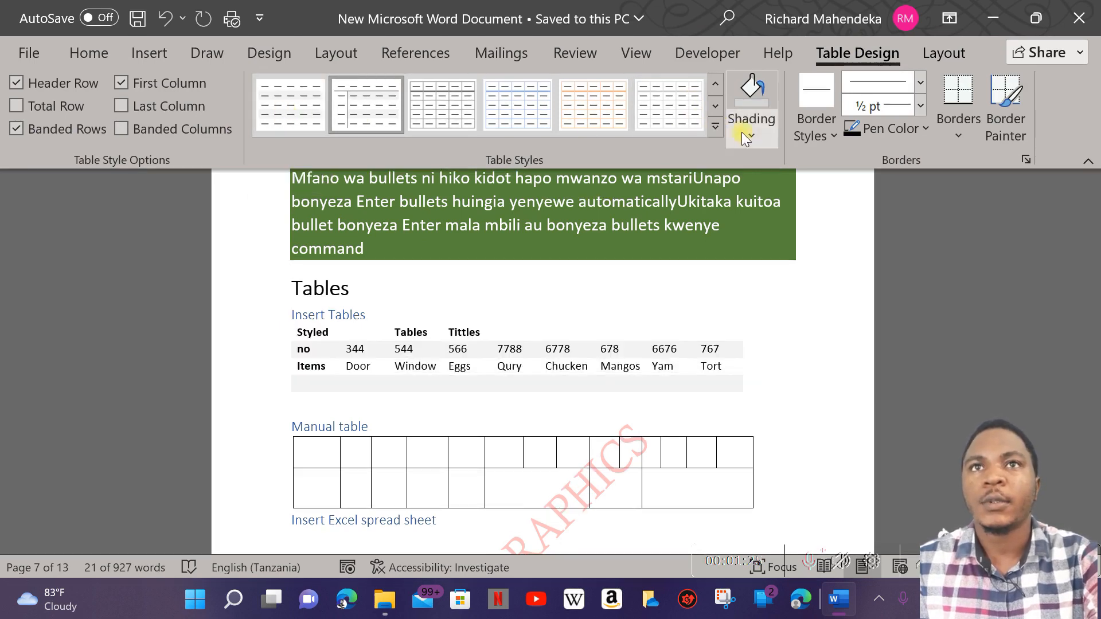
pyautogui.click(716, 125)
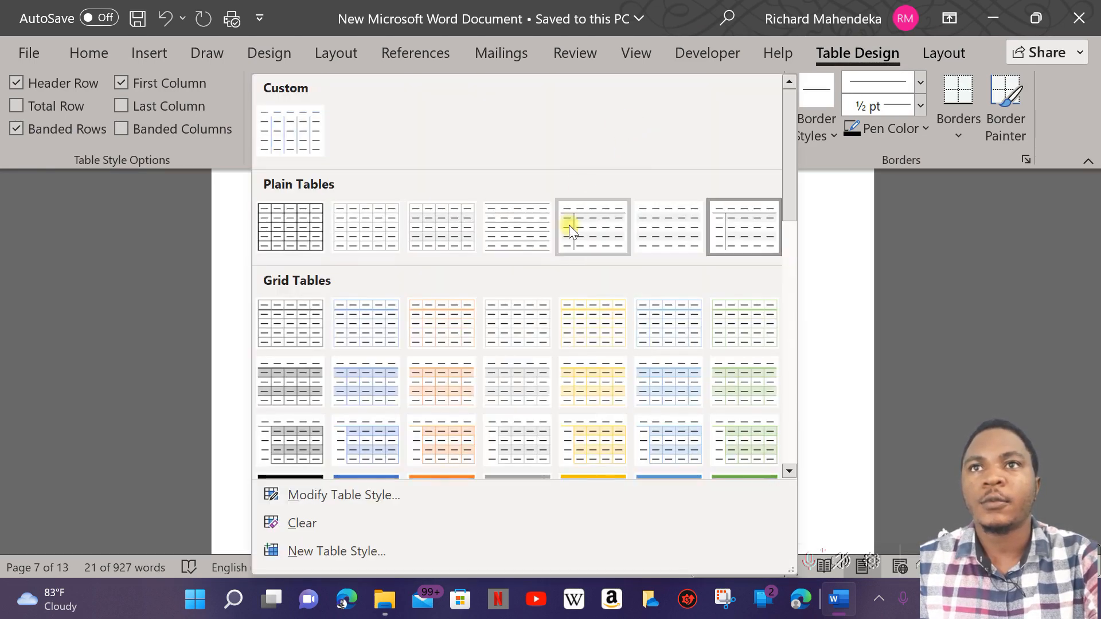
pyautogui.click(276, 226)
pyautogui.click(806, 363)
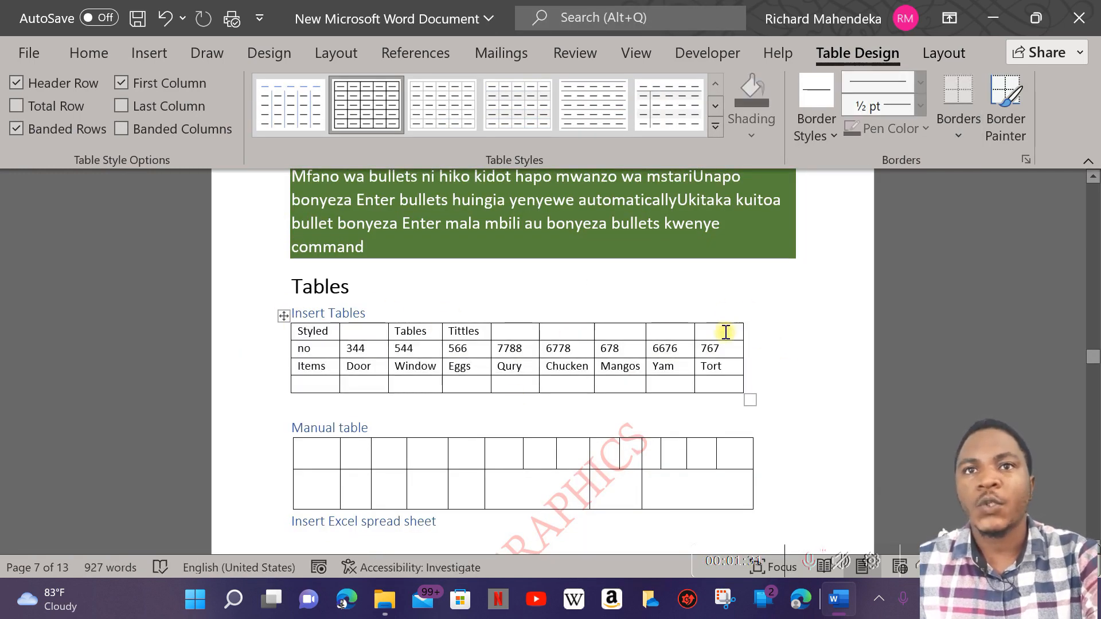
# Step: Insert an empty column between the Tables and Tittles columns of the styled table
pyautogui.scroll(-2, 782, 300)
pyautogui.scroll(2, 304, 348)
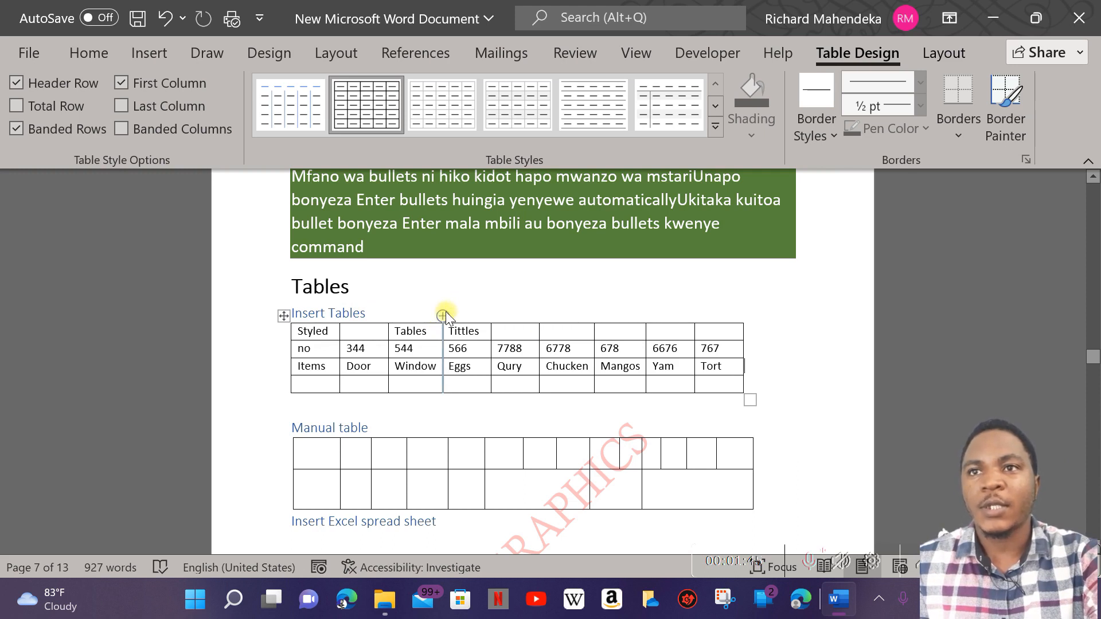
pyautogui.click(443, 314)
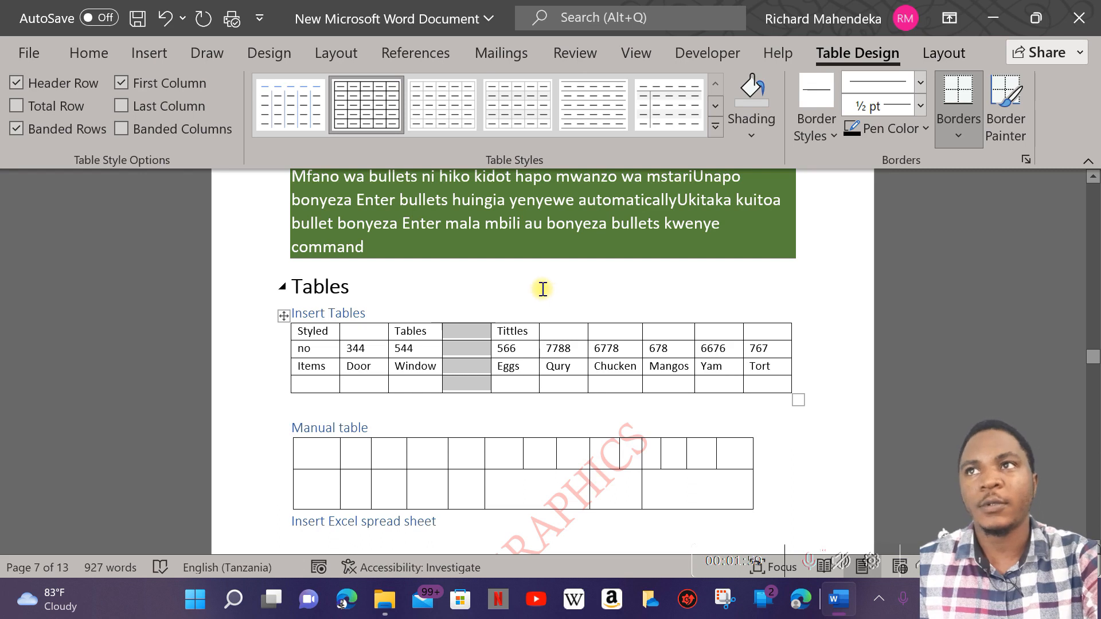
pyautogui.click(150, 55)
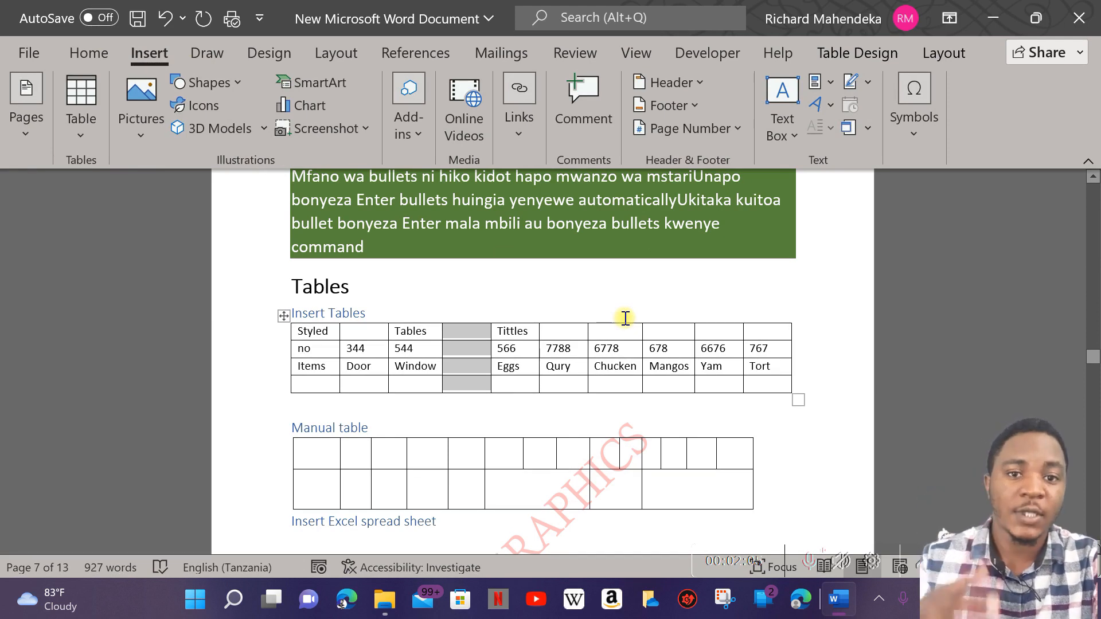
pyautogui.moveTo(490, 317)
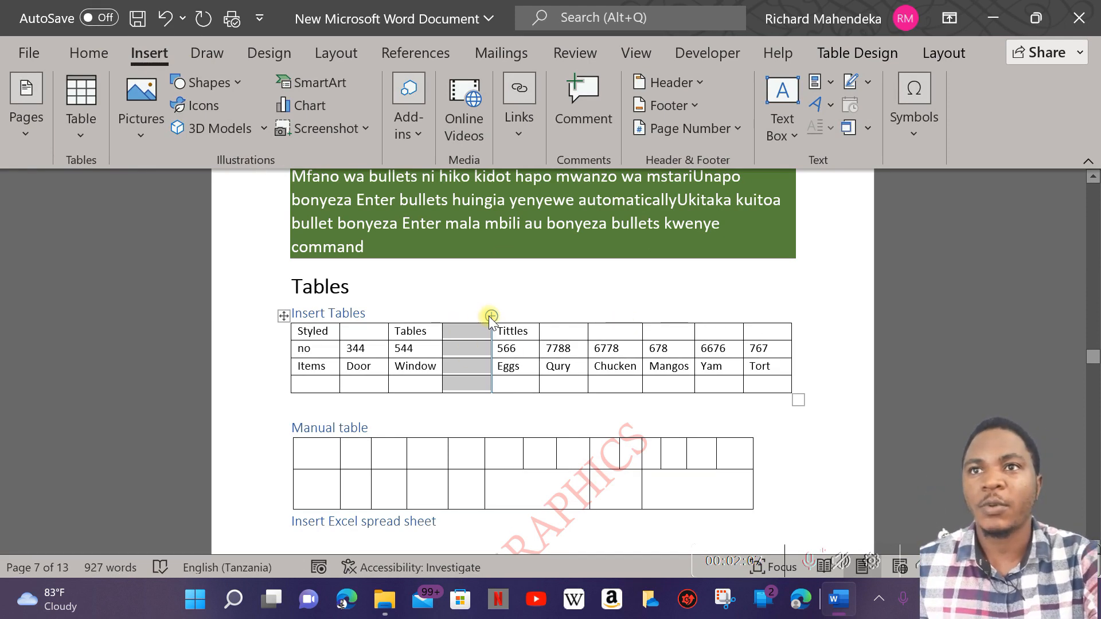
pyautogui.rightClick(446, 319)
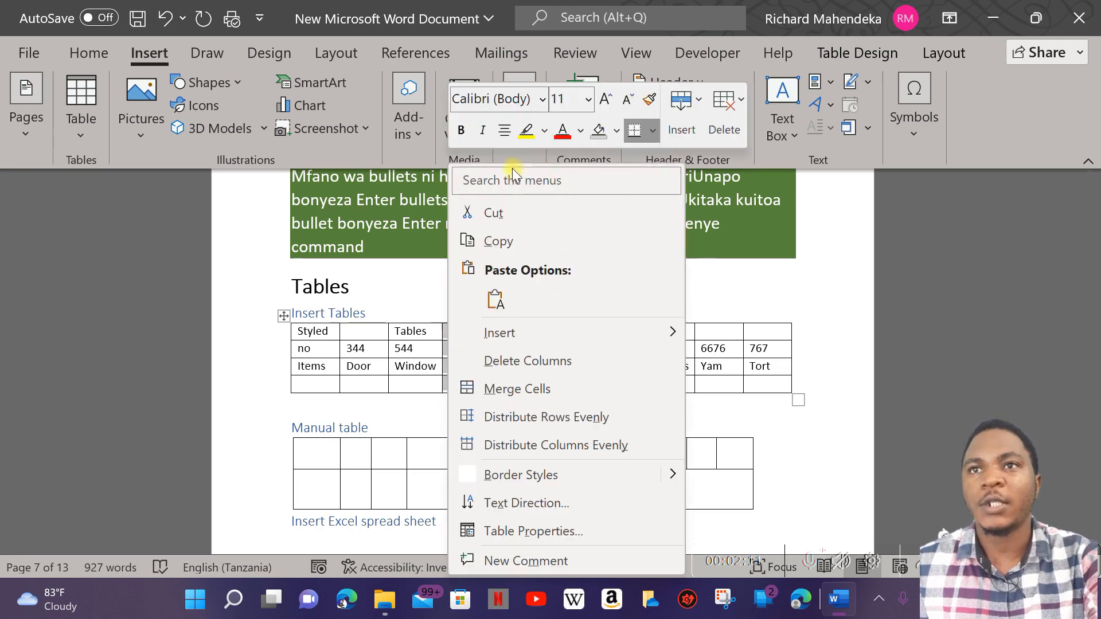
pyautogui.moveTo(534, 333)
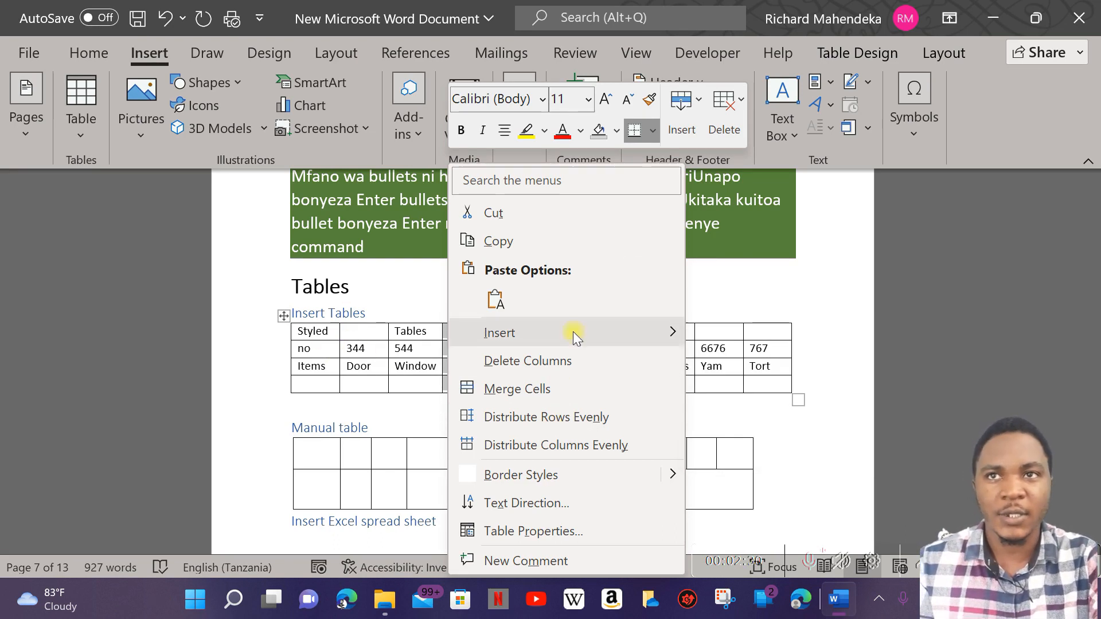
pyautogui.press('Escape')
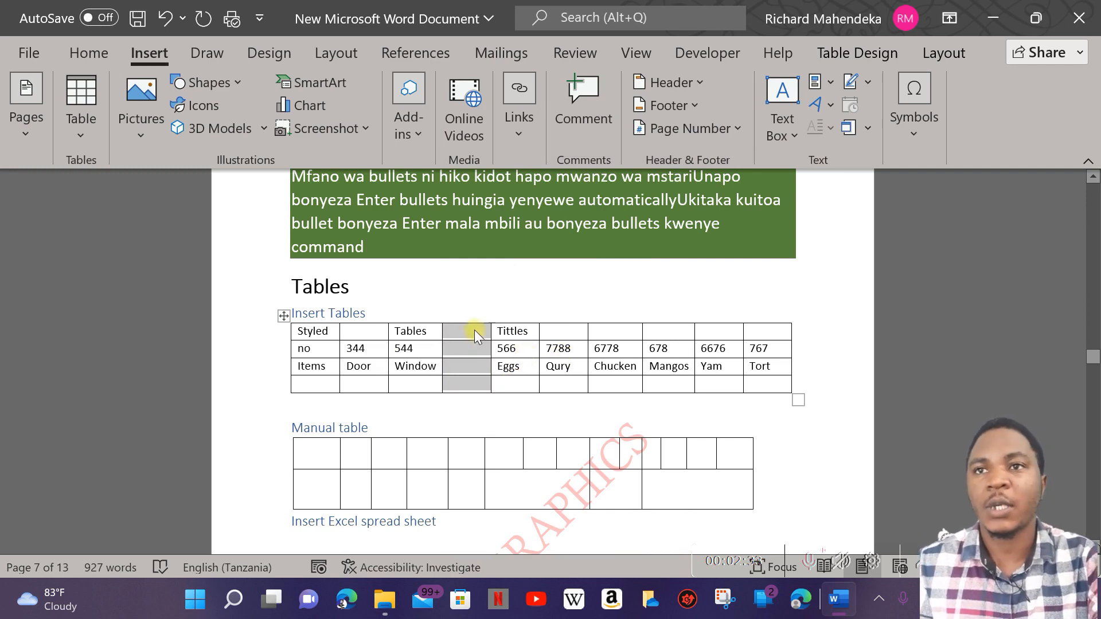
# Step: Insert a second empty column directly before the Tittles column and an empty row below the header row
pyautogui.click(491, 316)
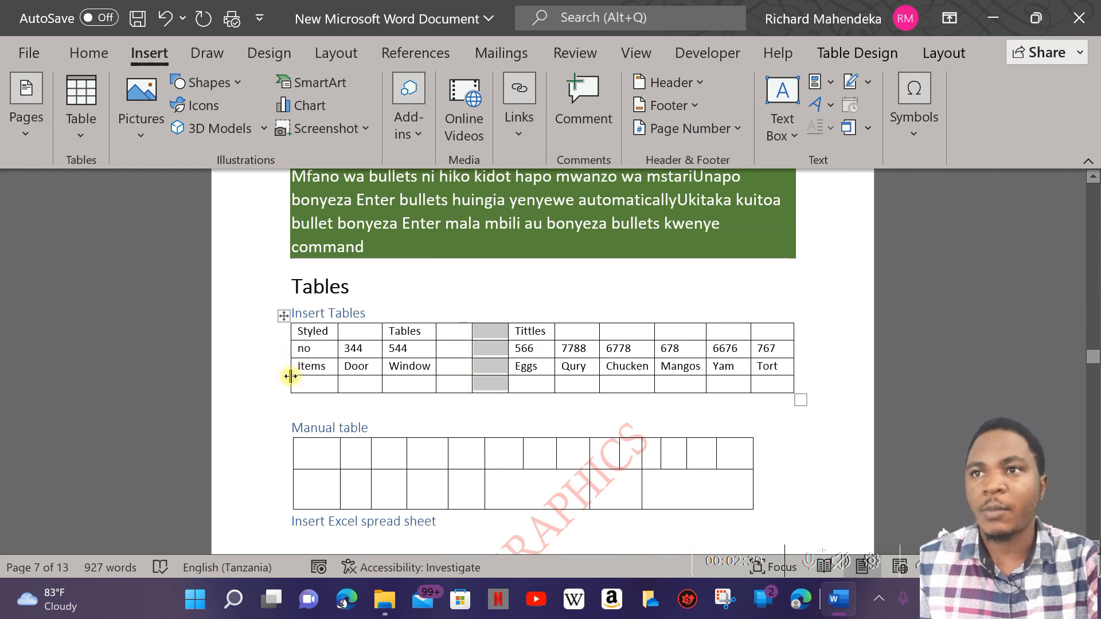
pyautogui.click(319, 333)
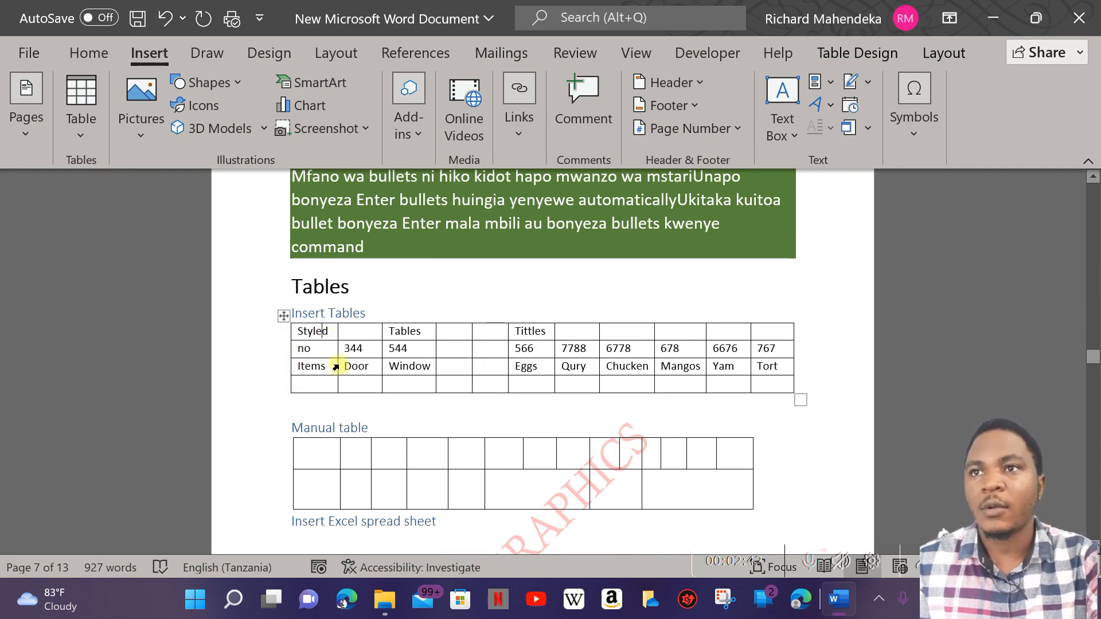
pyautogui.click(284, 341)
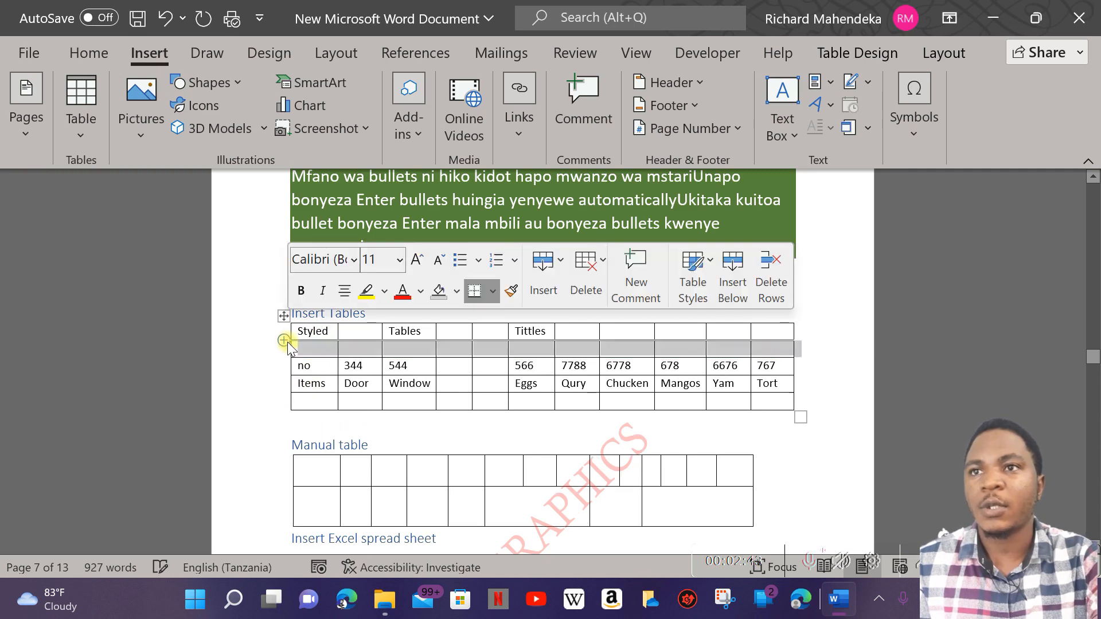
pyautogui.click(540, 351)
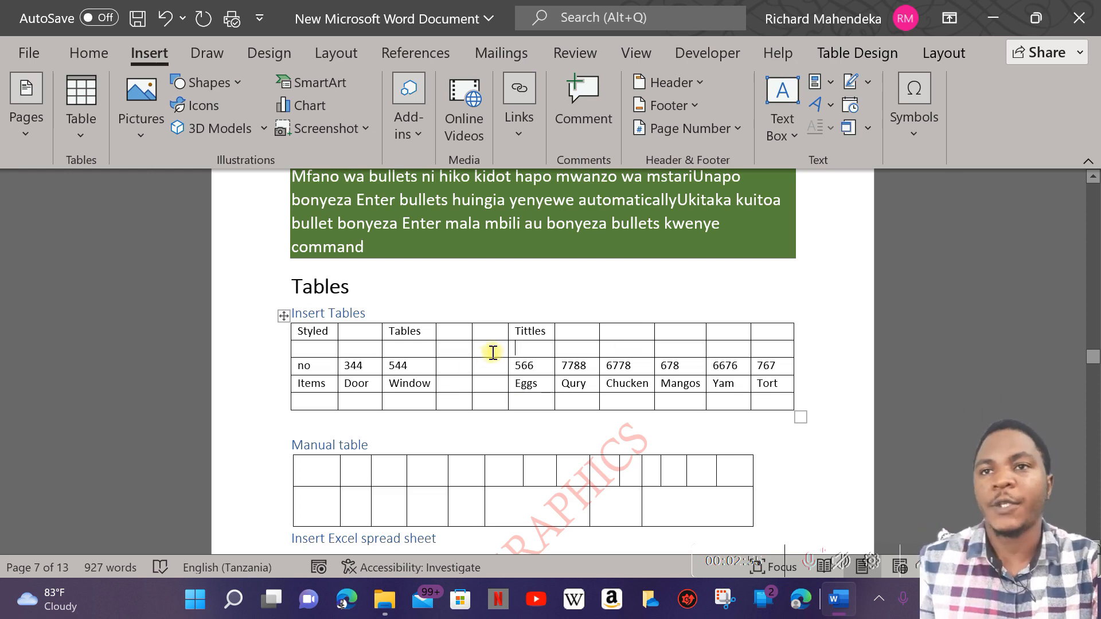
pyautogui.click(544, 383)
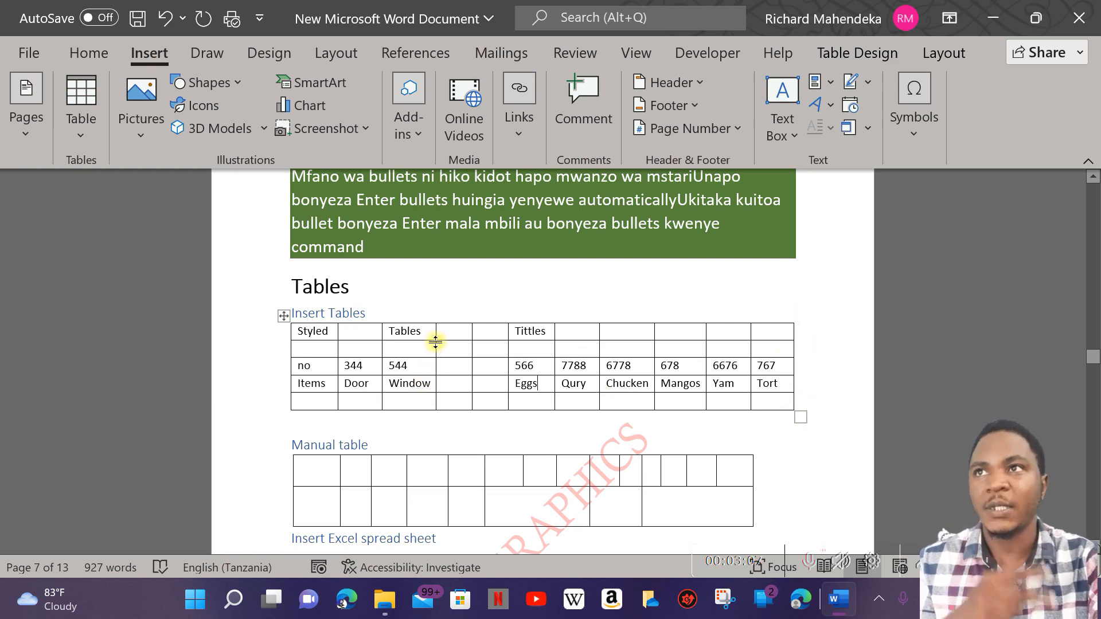
# Step: Examine the border types and theme border styles available for the table
pyautogui.moveTo(446, 319)
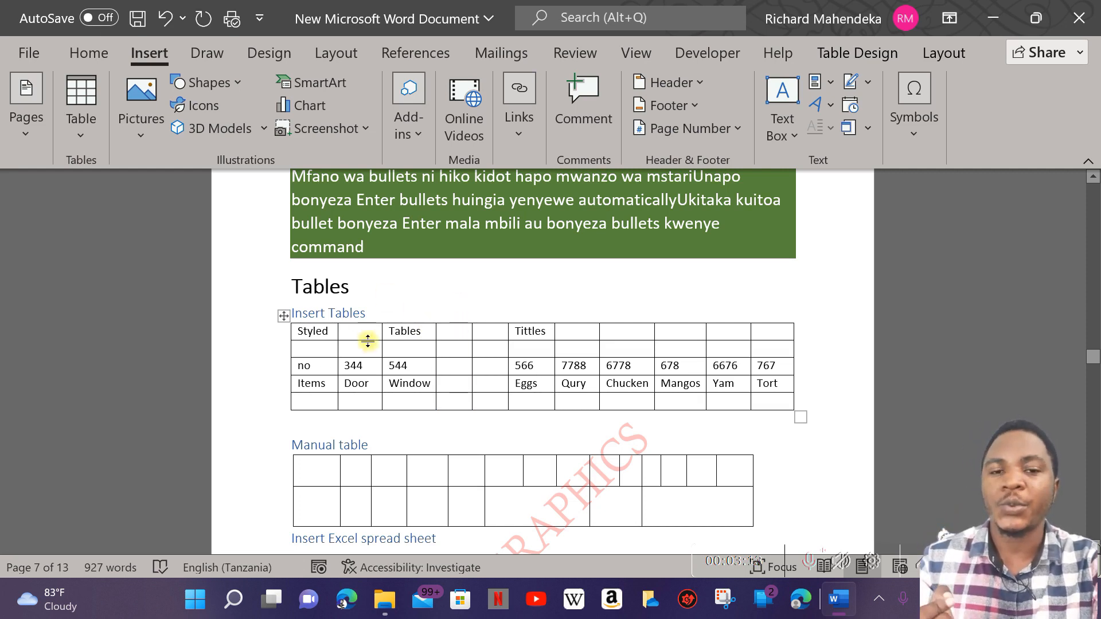
pyautogui.click(89, 52)
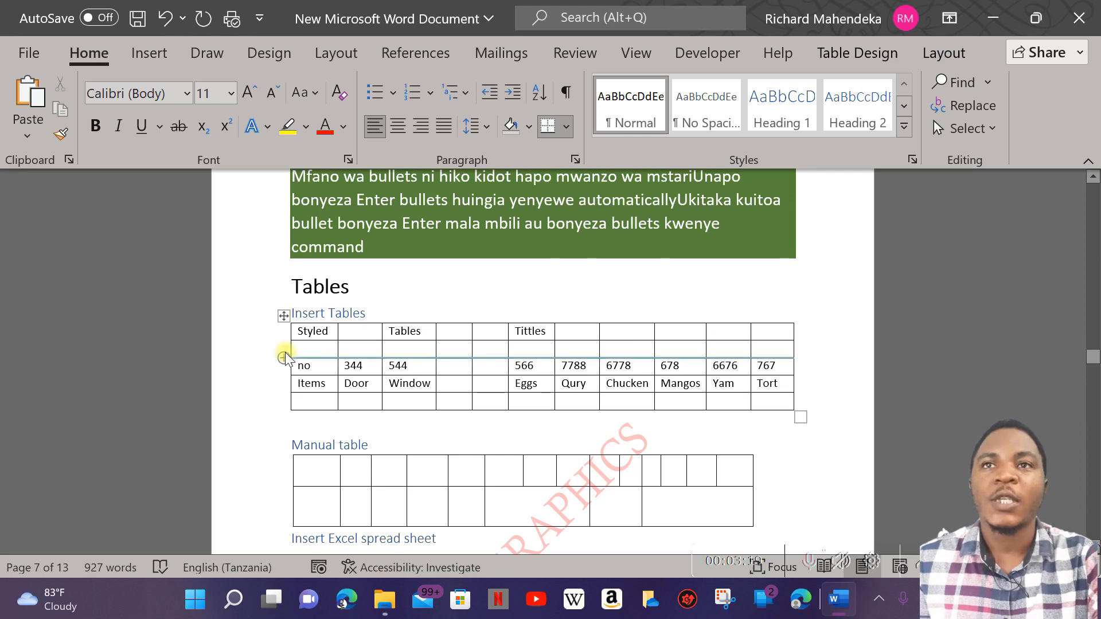
pyautogui.click(564, 126)
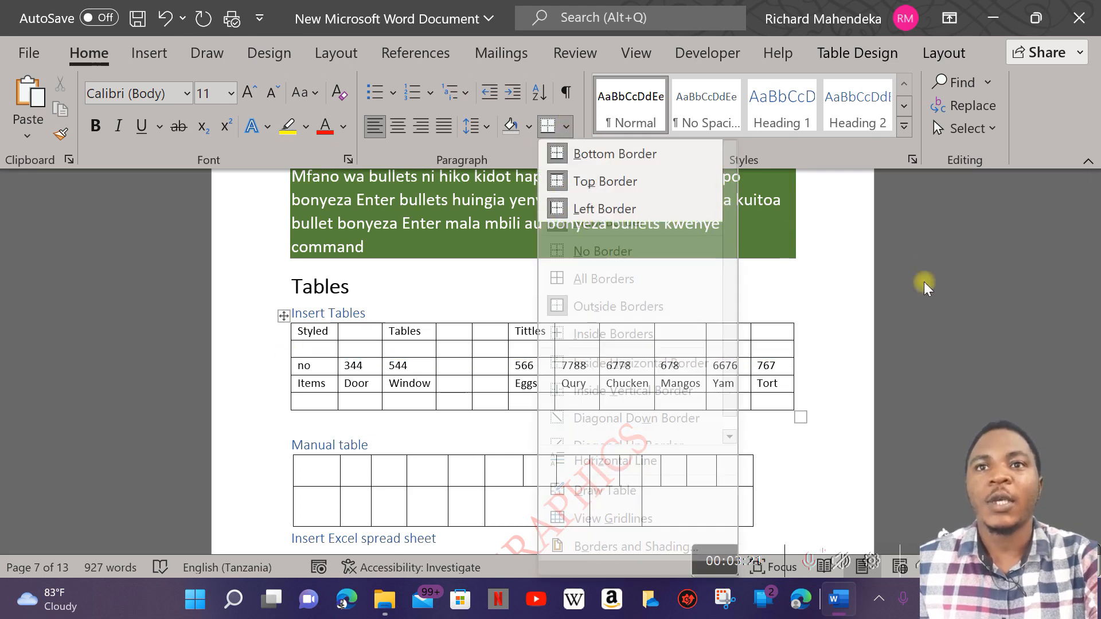
pyautogui.click(976, 290)
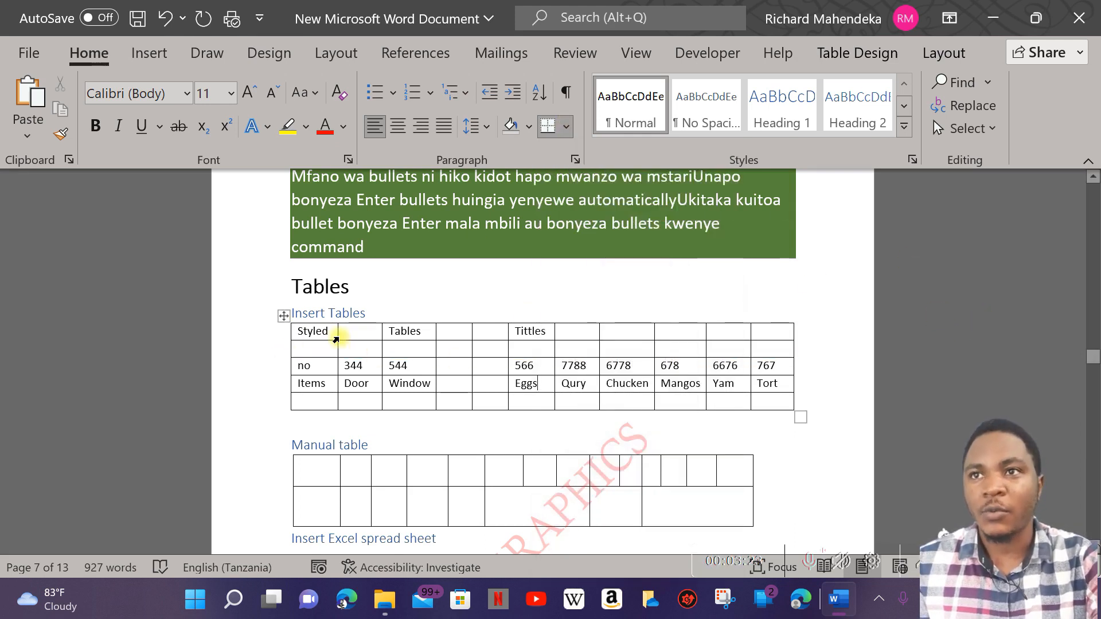
pyautogui.click(340, 334)
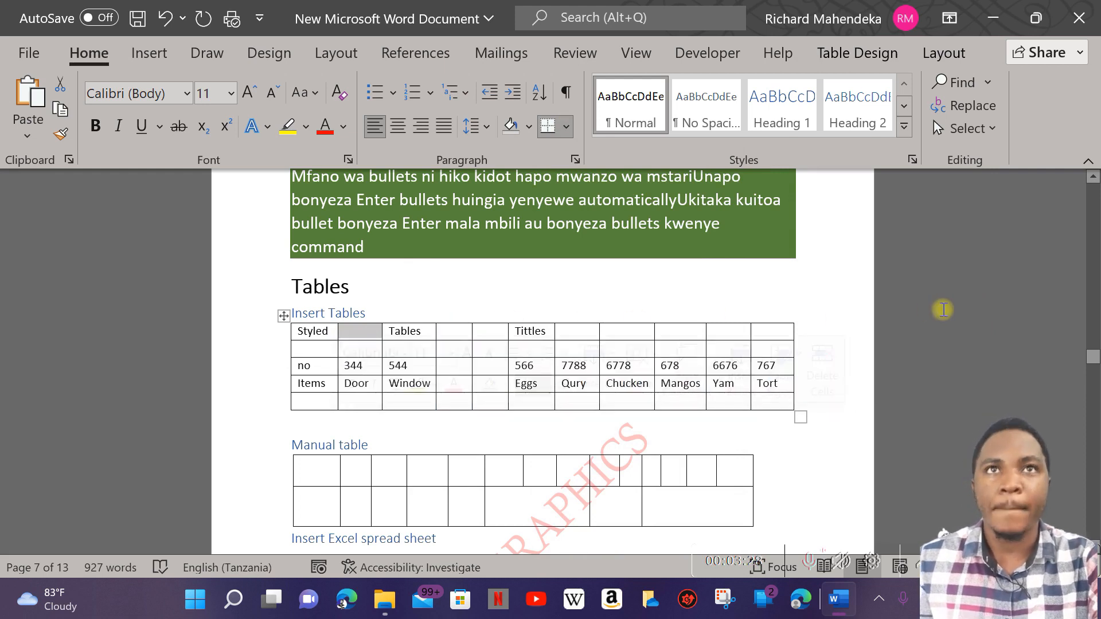
pyautogui.click(864, 52)
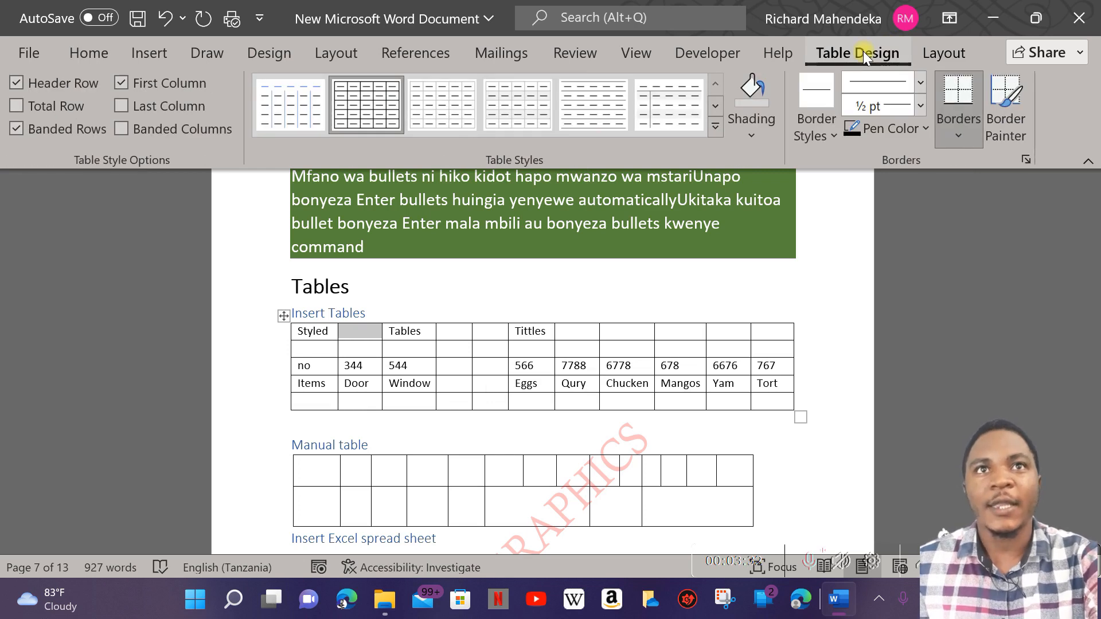
pyautogui.click(821, 130)
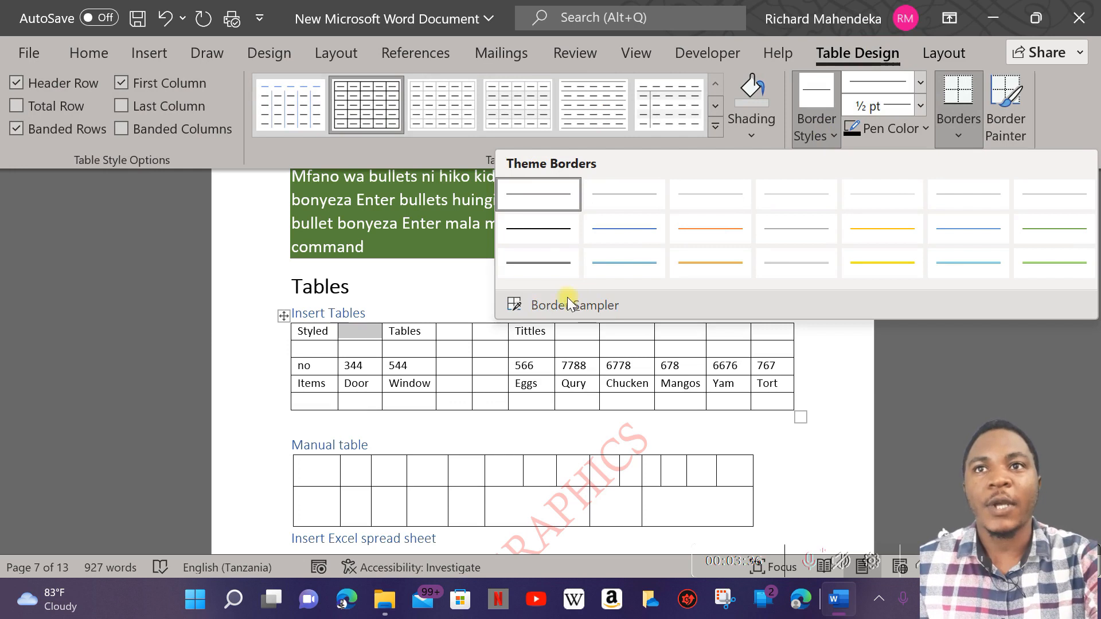
pyautogui.click(468, 375)
# Step: Examine the plain, grid and list table styles available for the table beneath the Insert Tables heading
pyautogui.click(419, 331)
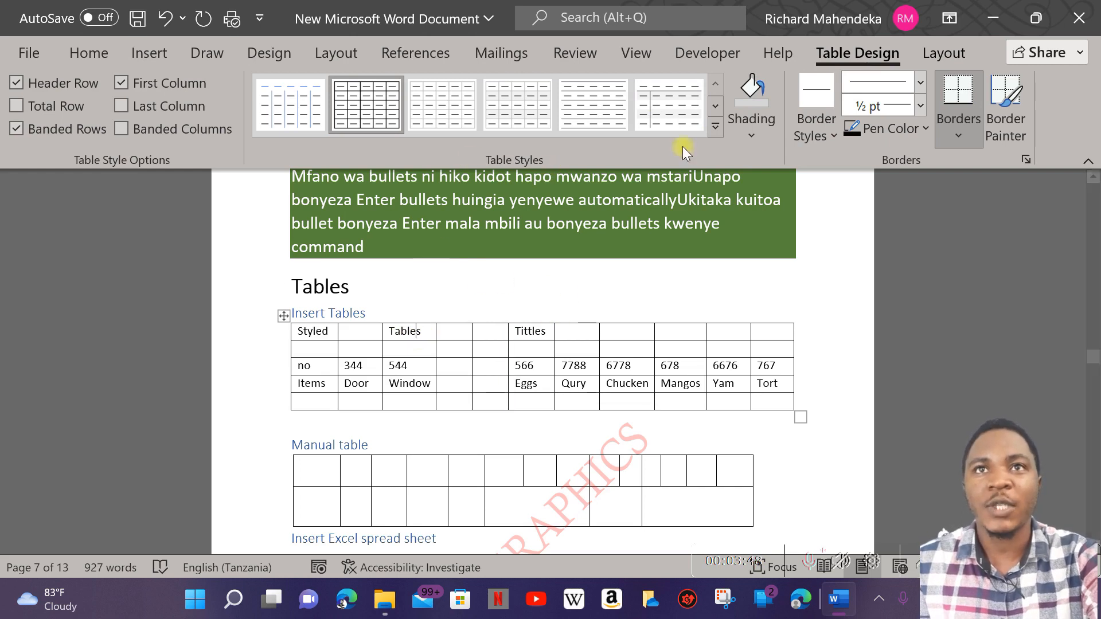
pyautogui.click(713, 125)
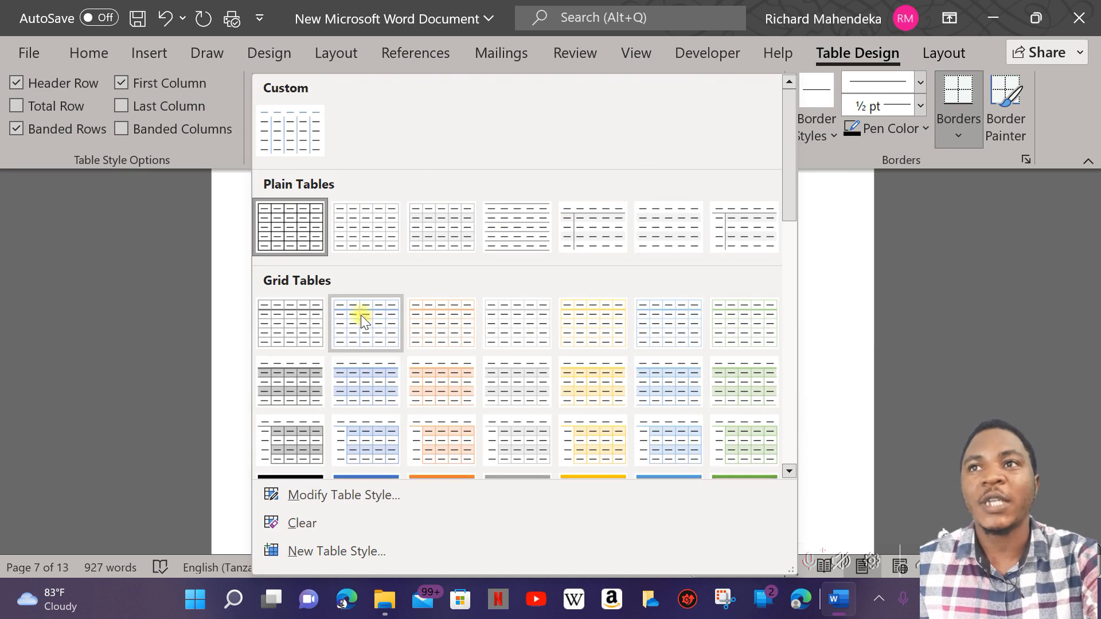
pyautogui.scroll(-5, 347, 307)
pyautogui.scroll(-3, 459, 315)
pyautogui.scroll(-3, 540, 307)
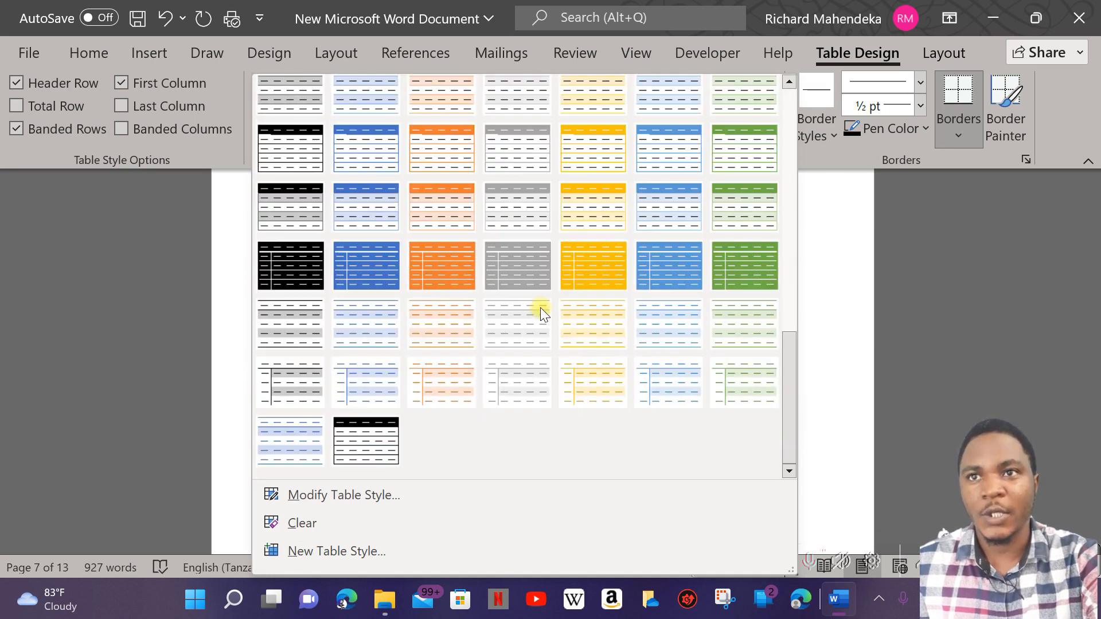
pyautogui.scroll(15, 540, 307)
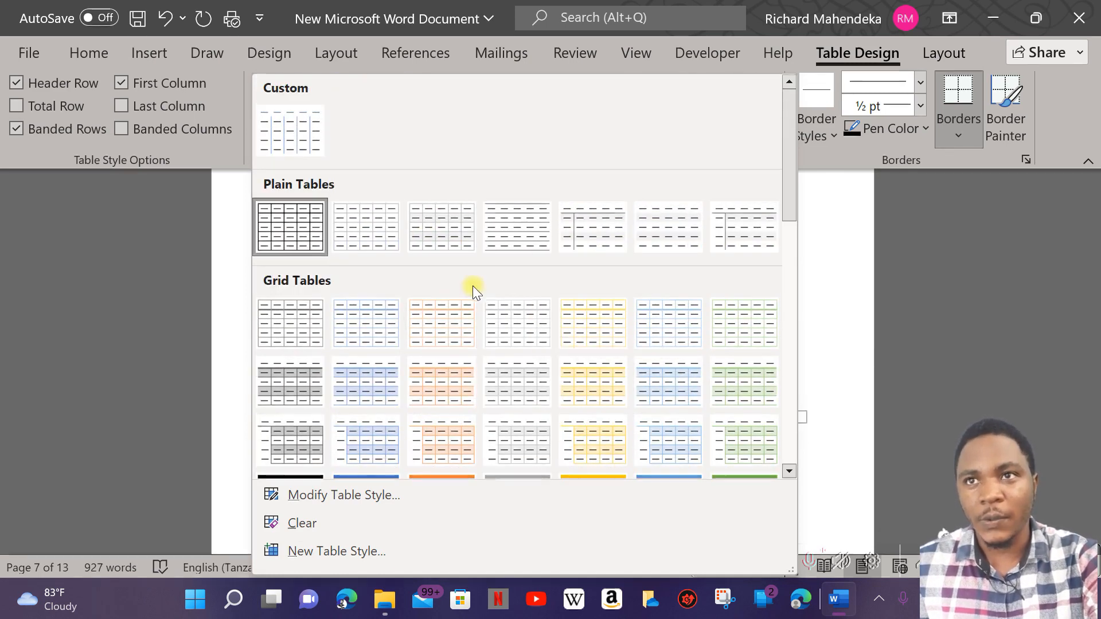
# Step: Modify the Table Grid style so the whole table uses a triple solid line at ½ pt
pyautogui.click(338, 496)
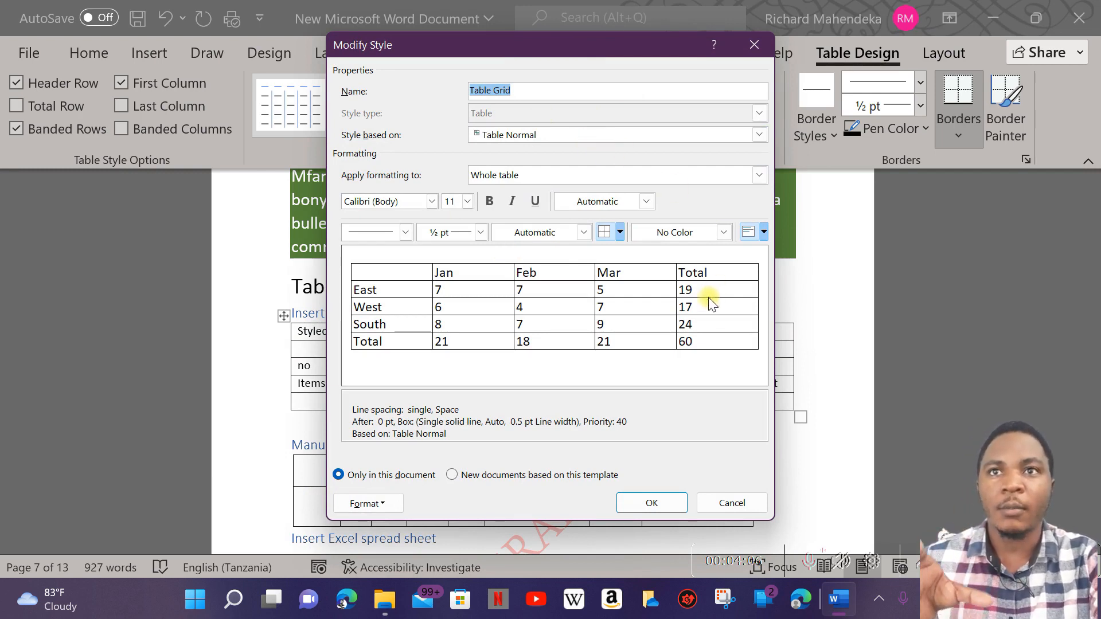
pyautogui.click(481, 232)
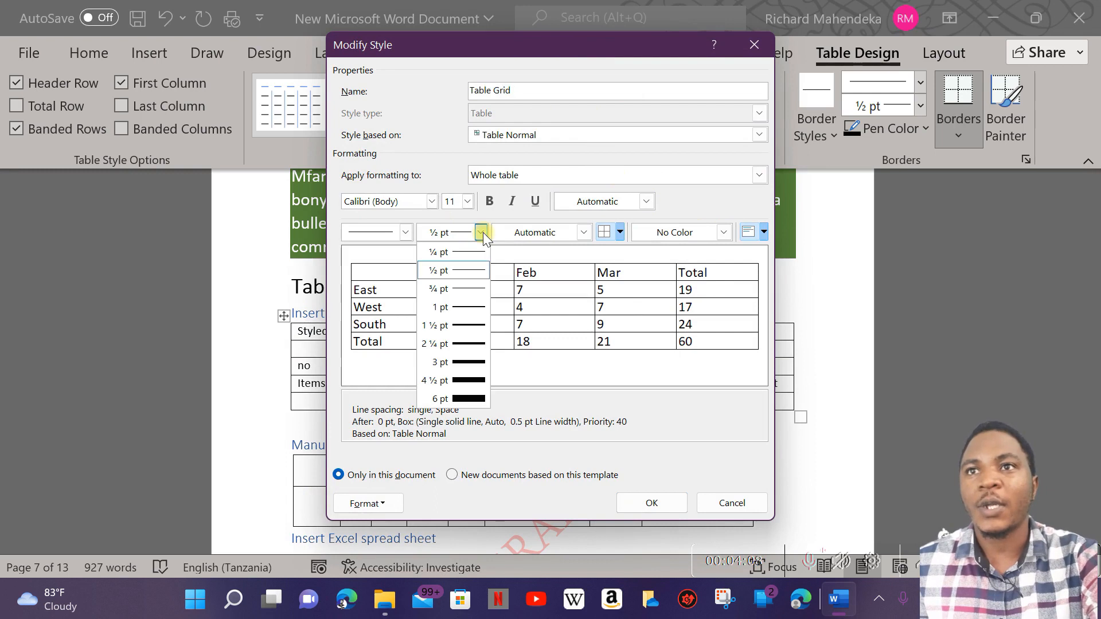
pyautogui.click(466, 362)
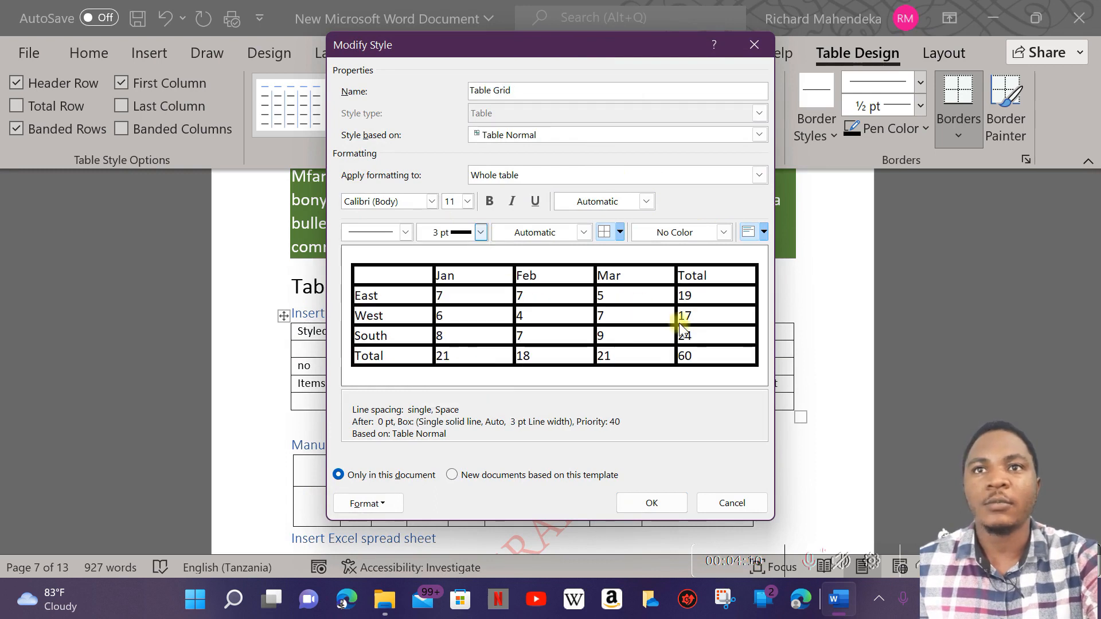
pyautogui.click(481, 231)
pyautogui.click(451, 274)
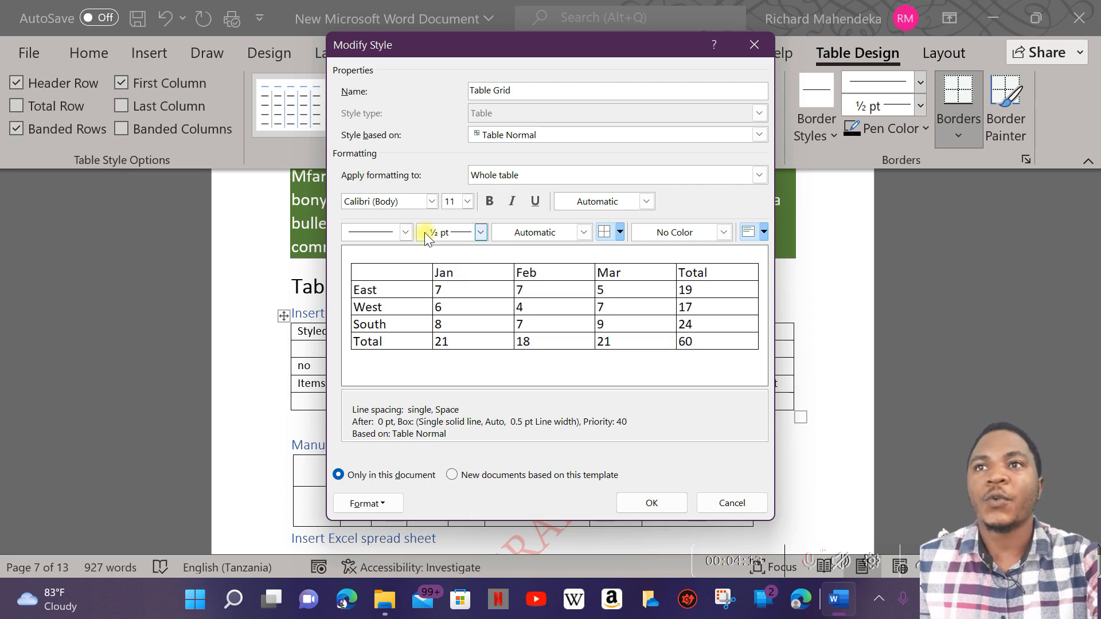
pyautogui.click(406, 232)
pyautogui.click(393, 408)
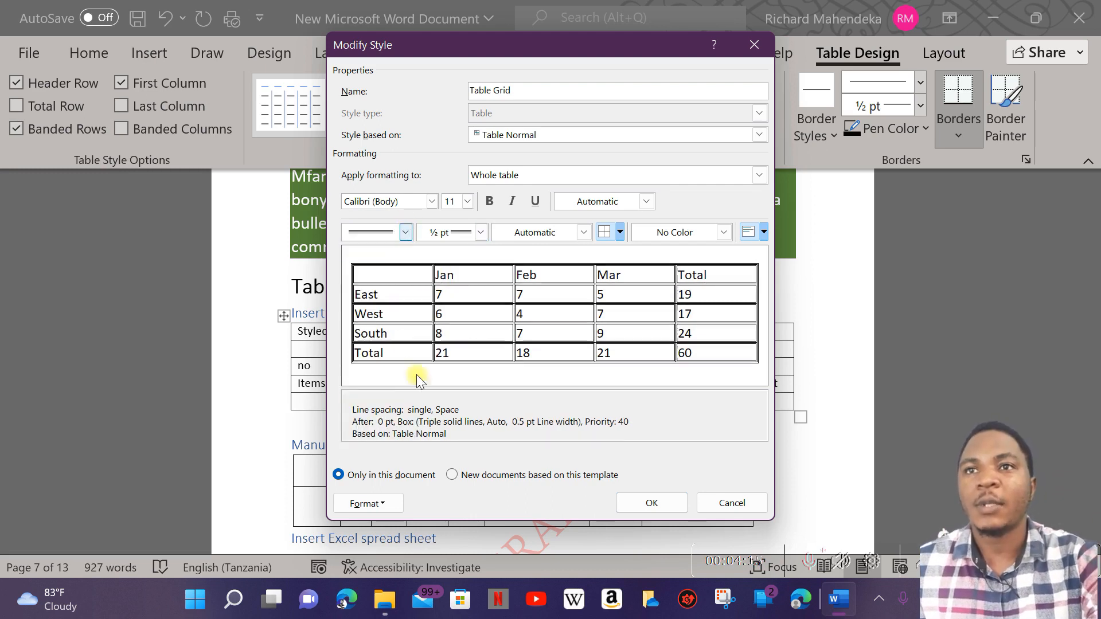
# Step: Try No Border on the Table Grid style, restore All Borders and accept the style changes
pyautogui.click(619, 232)
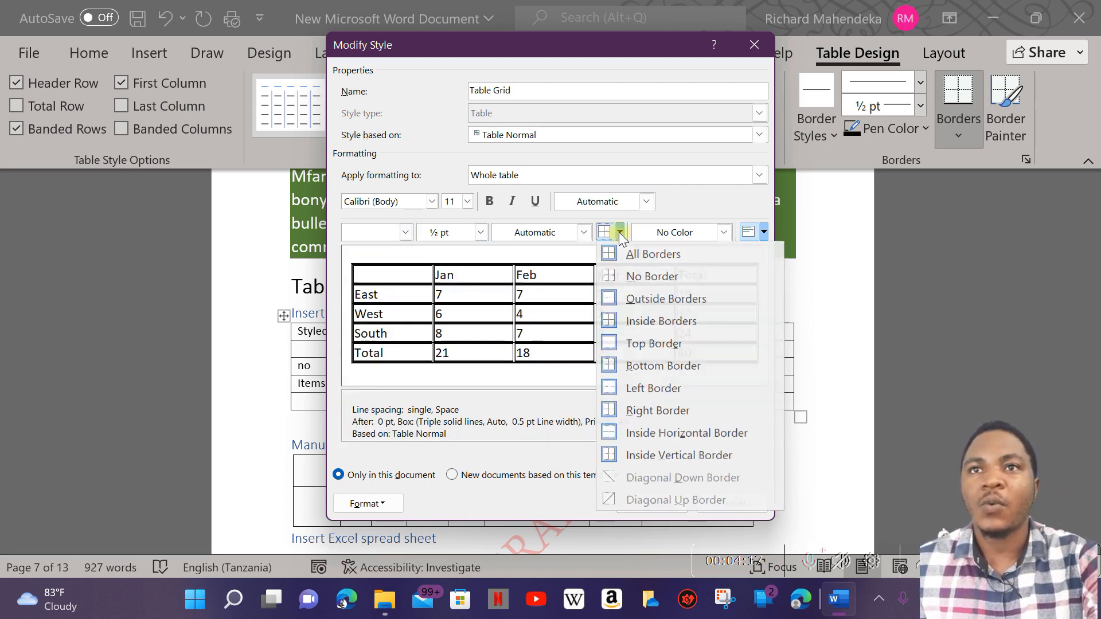
pyautogui.click(664, 276)
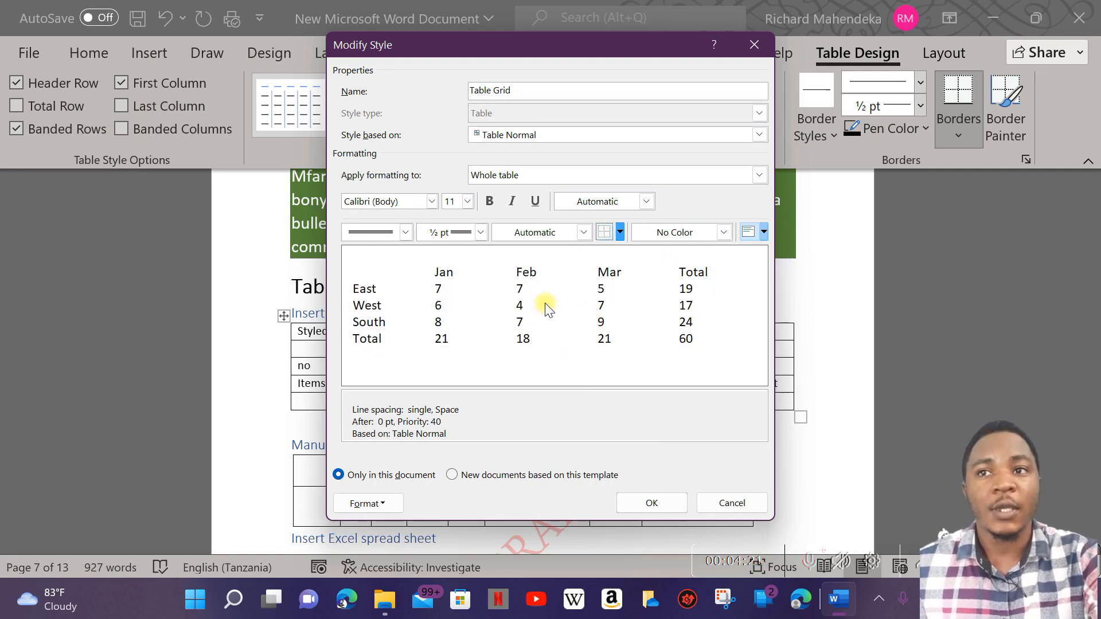
pyautogui.click(620, 233)
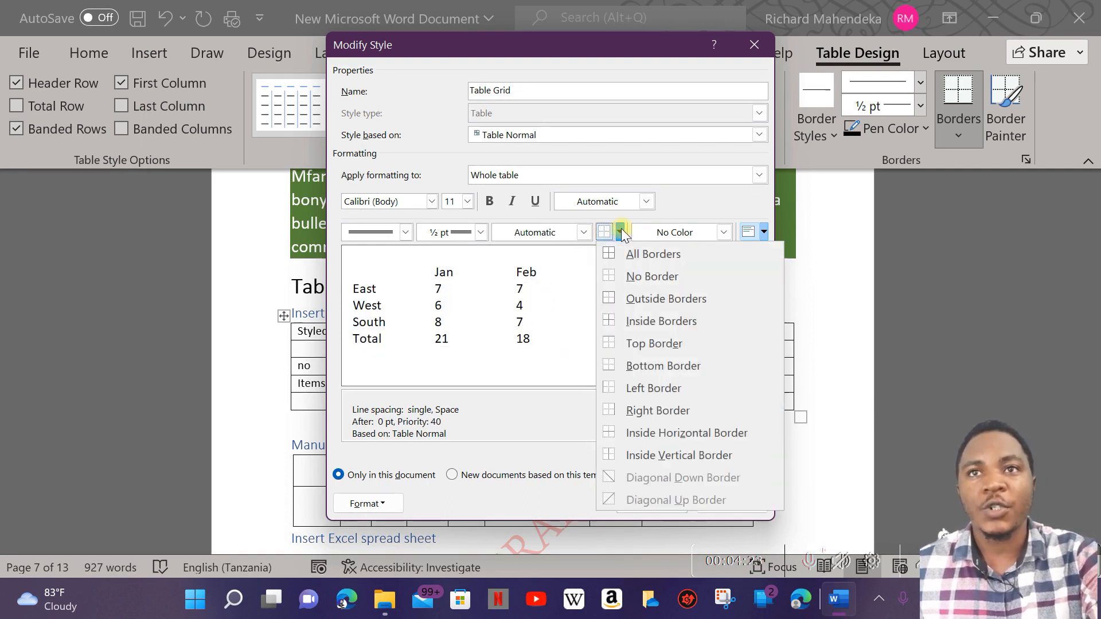
pyautogui.click(638, 257)
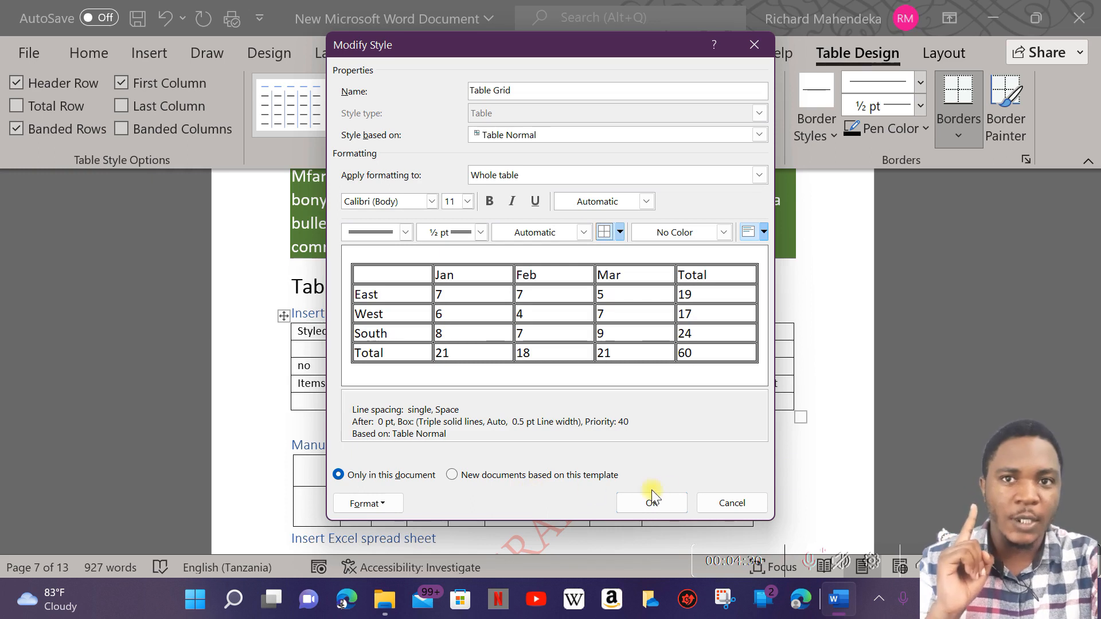
pyautogui.click(668, 504)
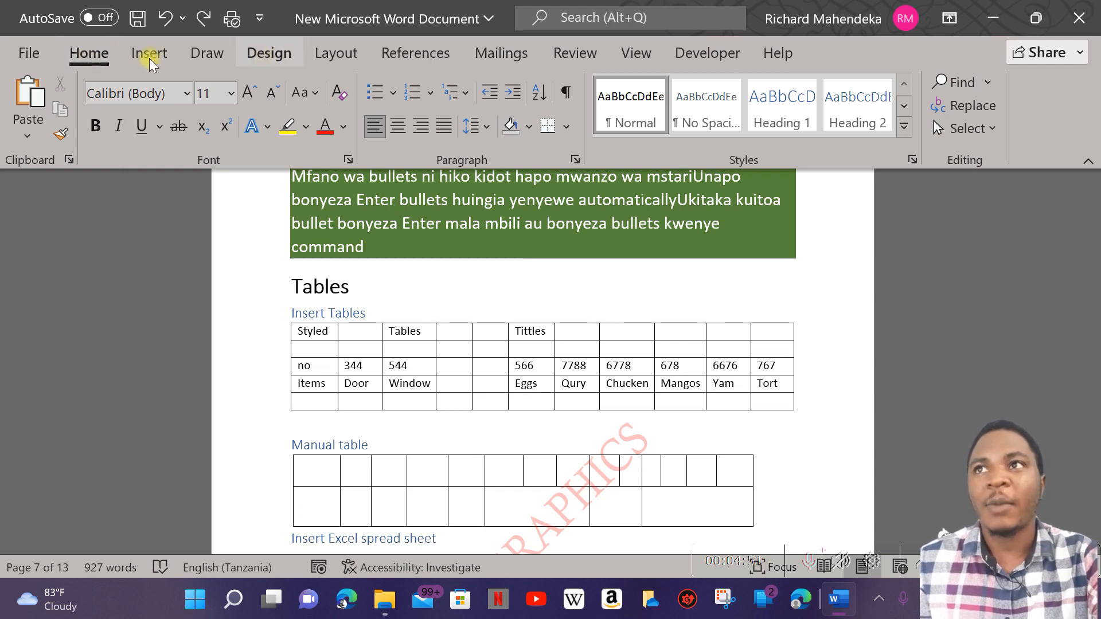
# Step: Examine the border options offered for the table in the table design and paragraph formatting commands
pyautogui.click(563, 364)
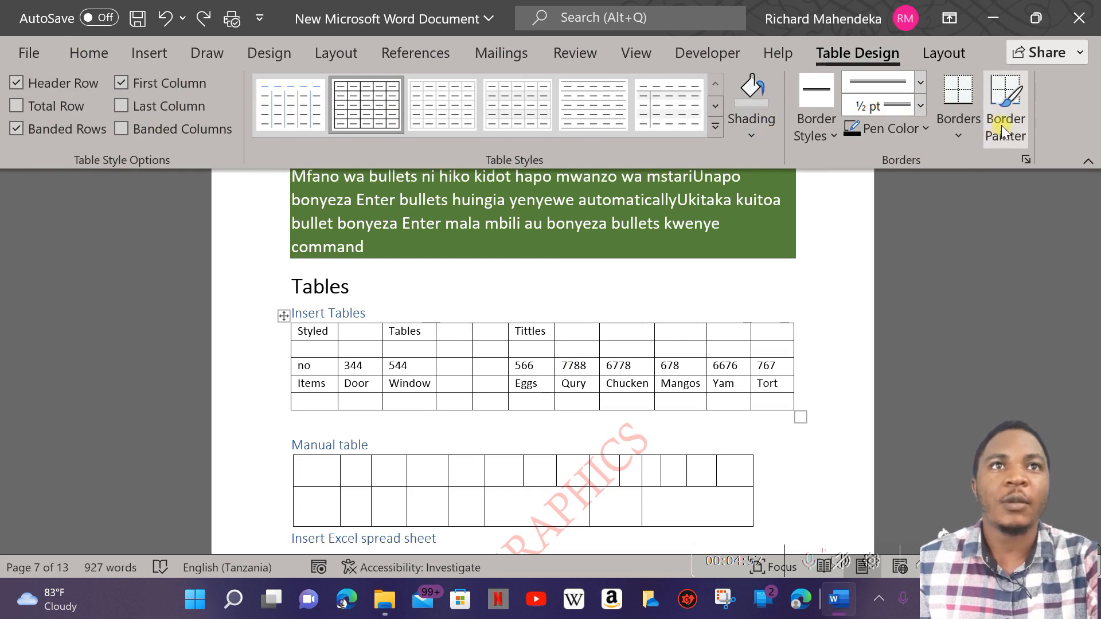
pyautogui.click(954, 134)
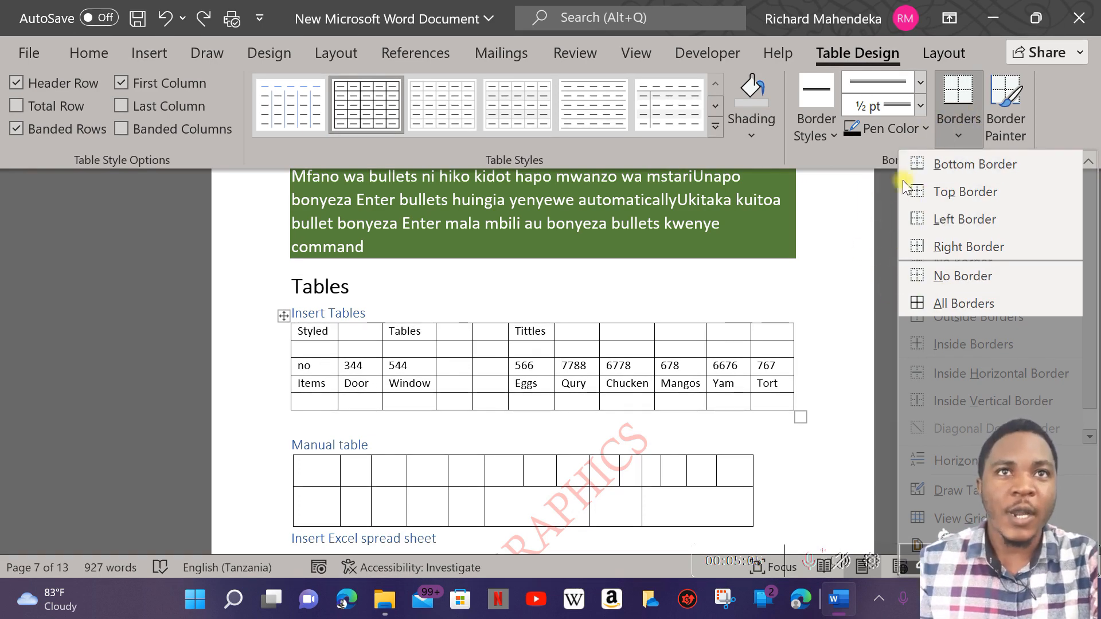
pyautogui.click(919, 164)
pyautogui.click(89, 53)
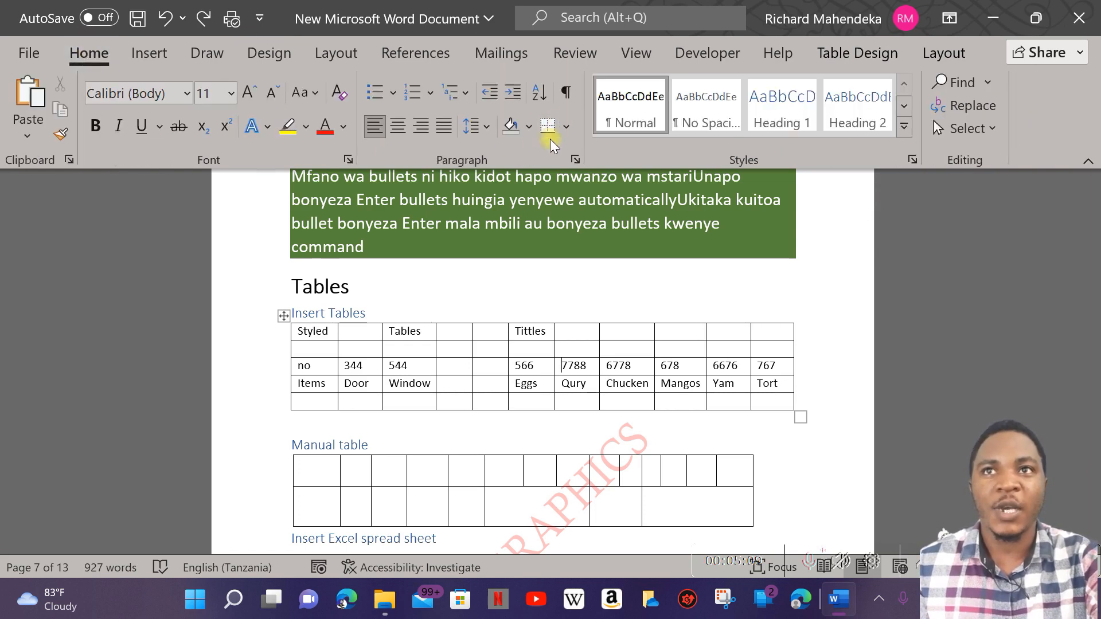
pyautogui.click(566, 126)
pyautogui.click(565, 126)
pyautogui.click(566, 126)
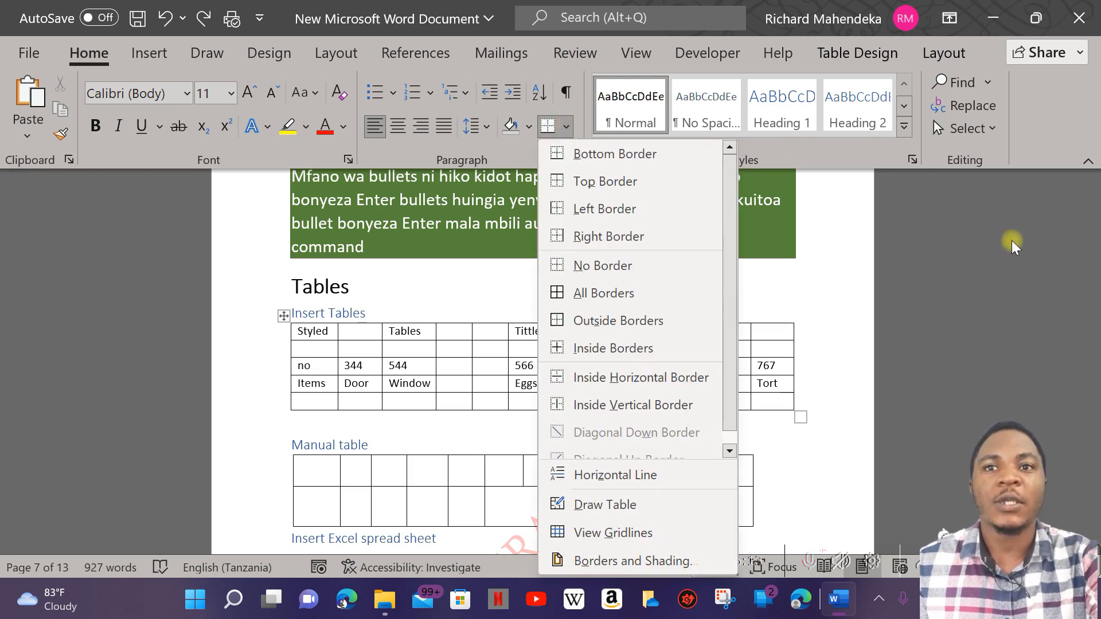
pyautogui.click(975, 317)
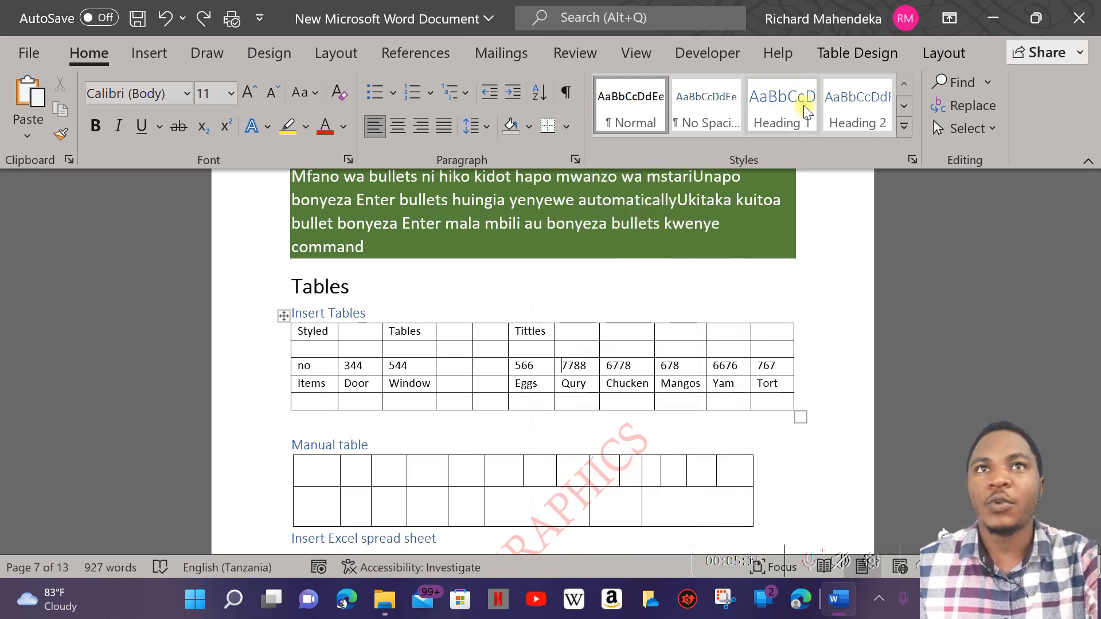
pyautogui.click(866, 57)
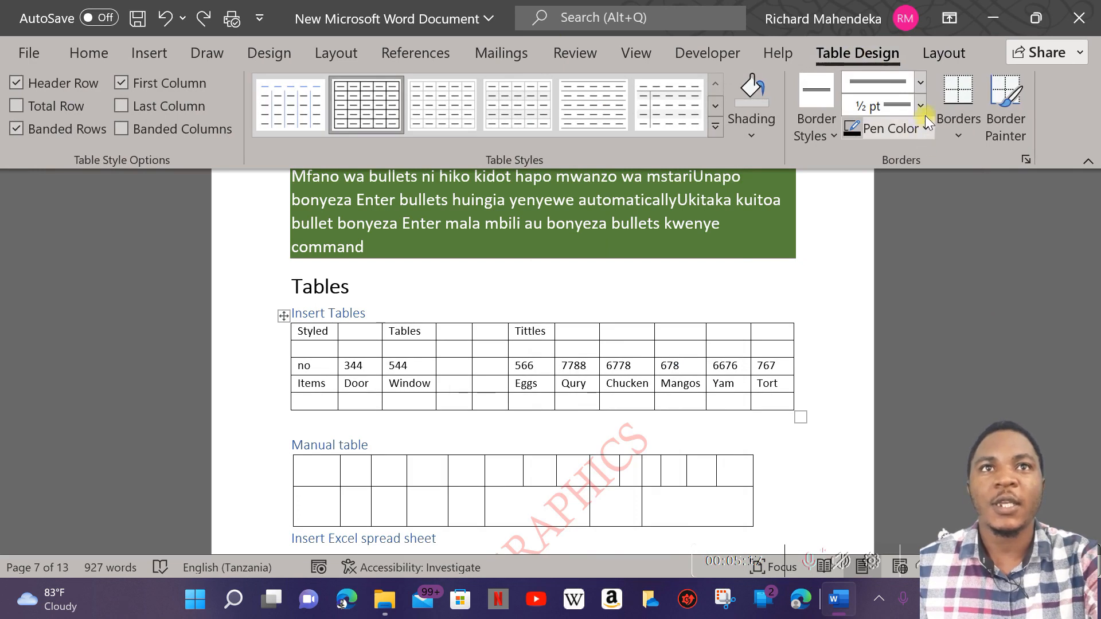
pyautogui.click(959, 136)
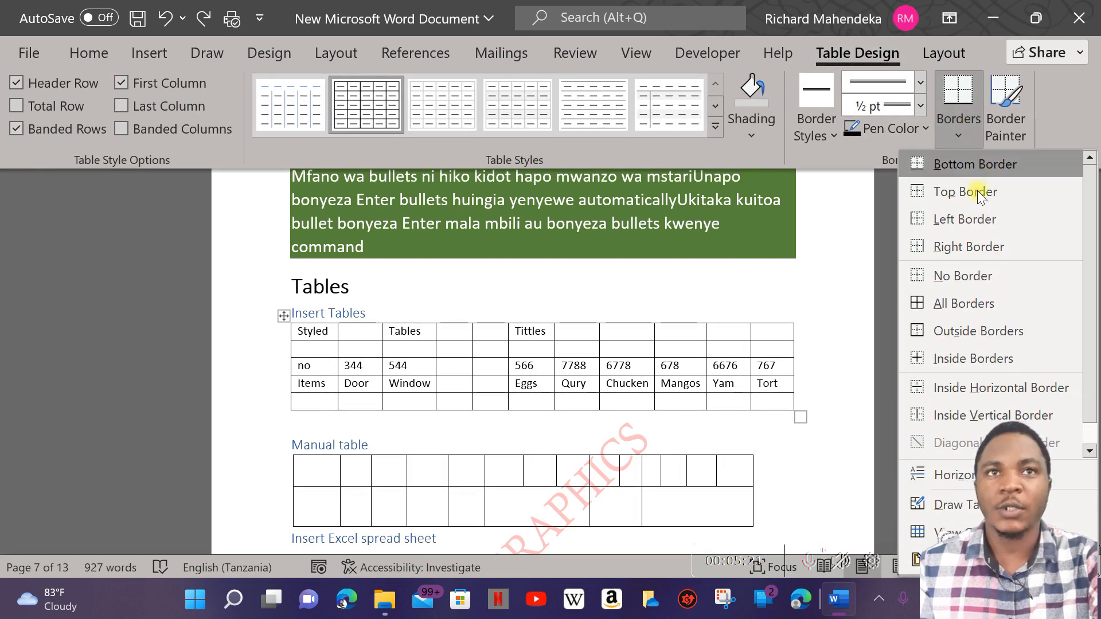
pyautogui.click(868, 327)
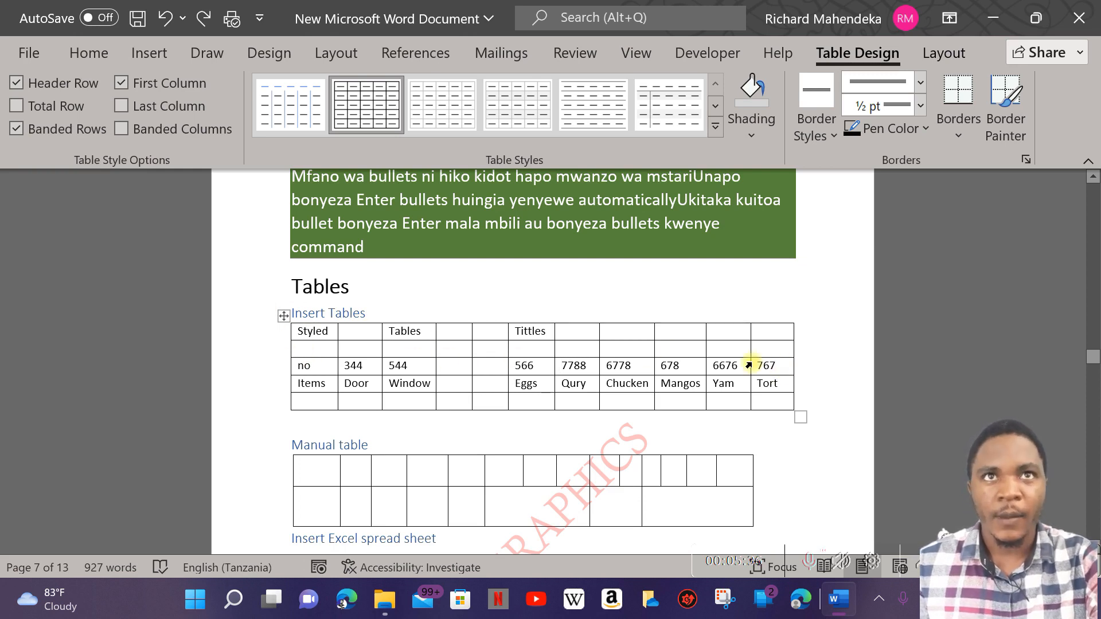
# Step: Apply triple-line ½ pt outside borders to the whole table beneath the Insert Tables heading
pyautogui.click(284, 316)
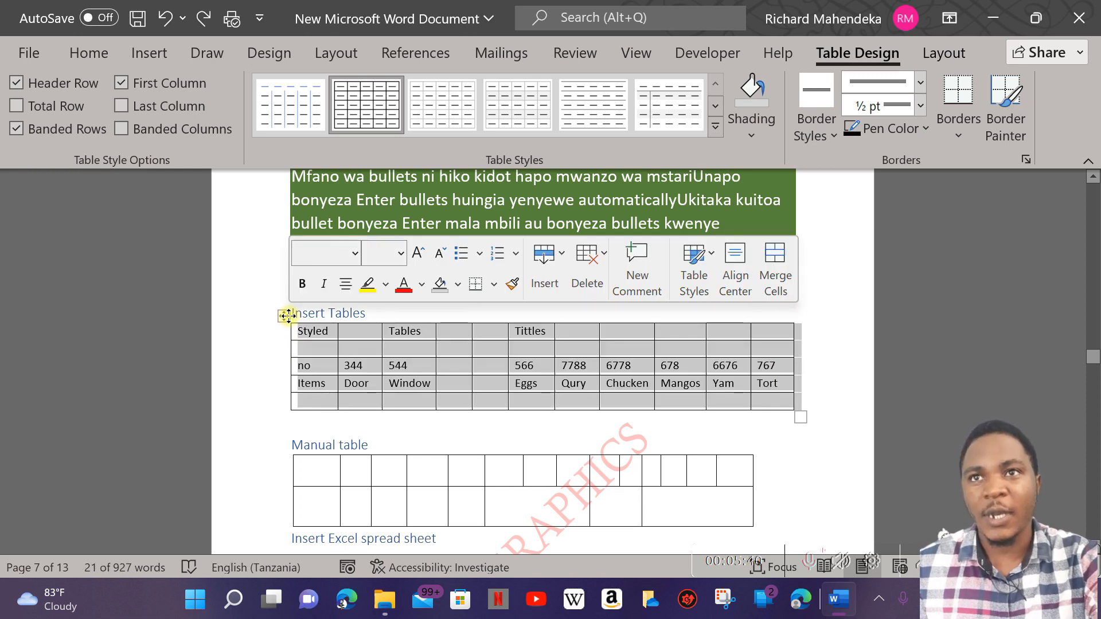
pyautogui.click(960, 132)
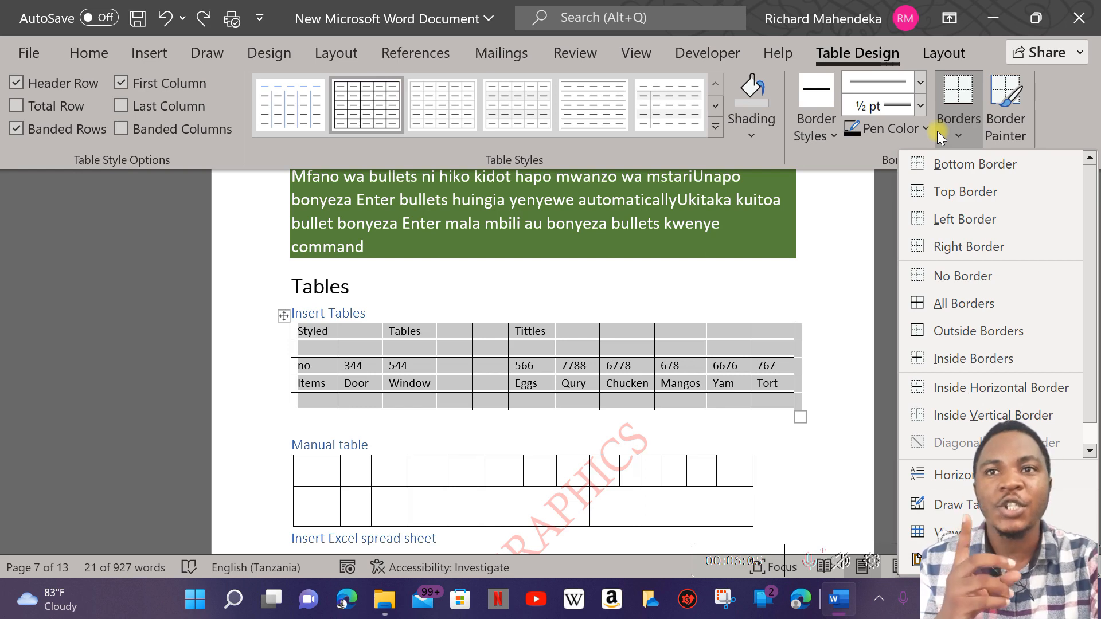
pyautogui.click(954, 329)
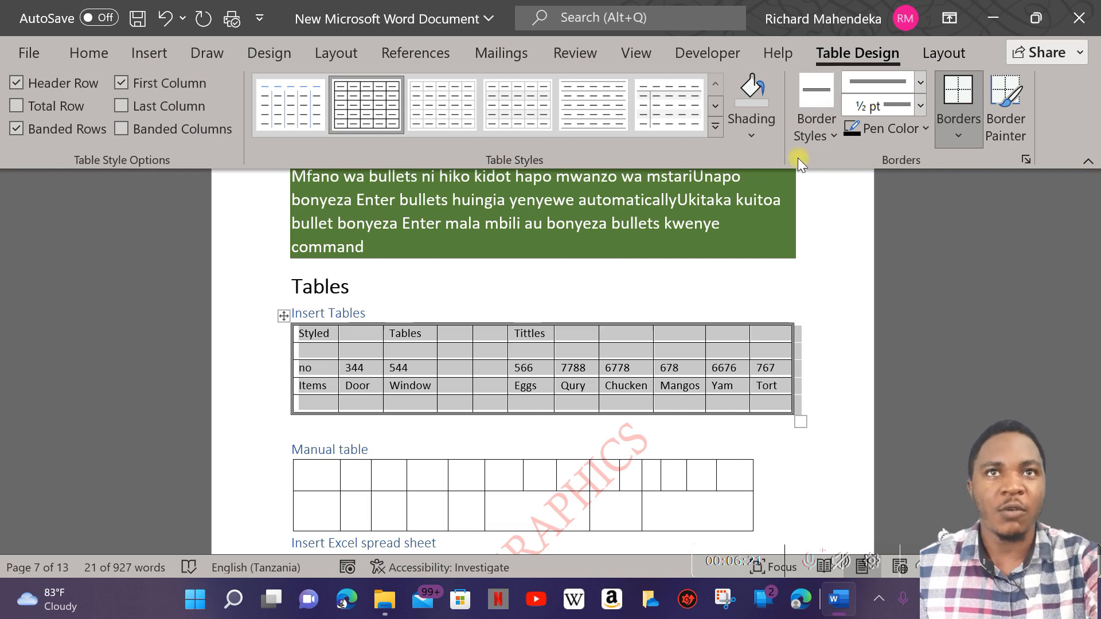
# Step: Paint blue 1½ pt borders above the Styled cell and between the two empty header cells before Tittles
pyautogui.click(817, 133)
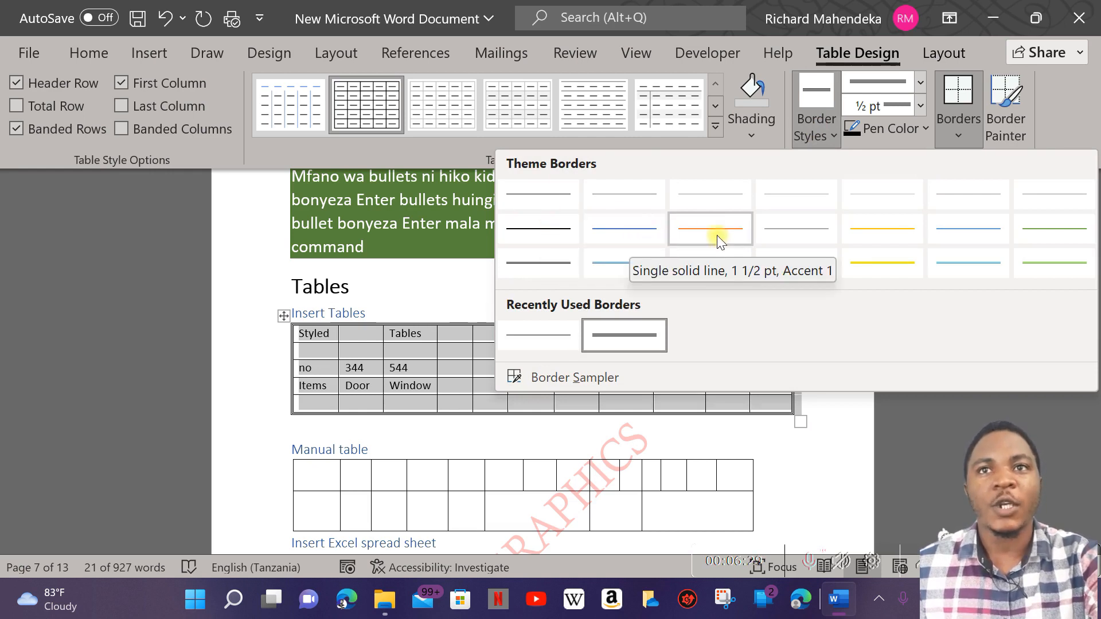
pyautogui.click(985, 224)
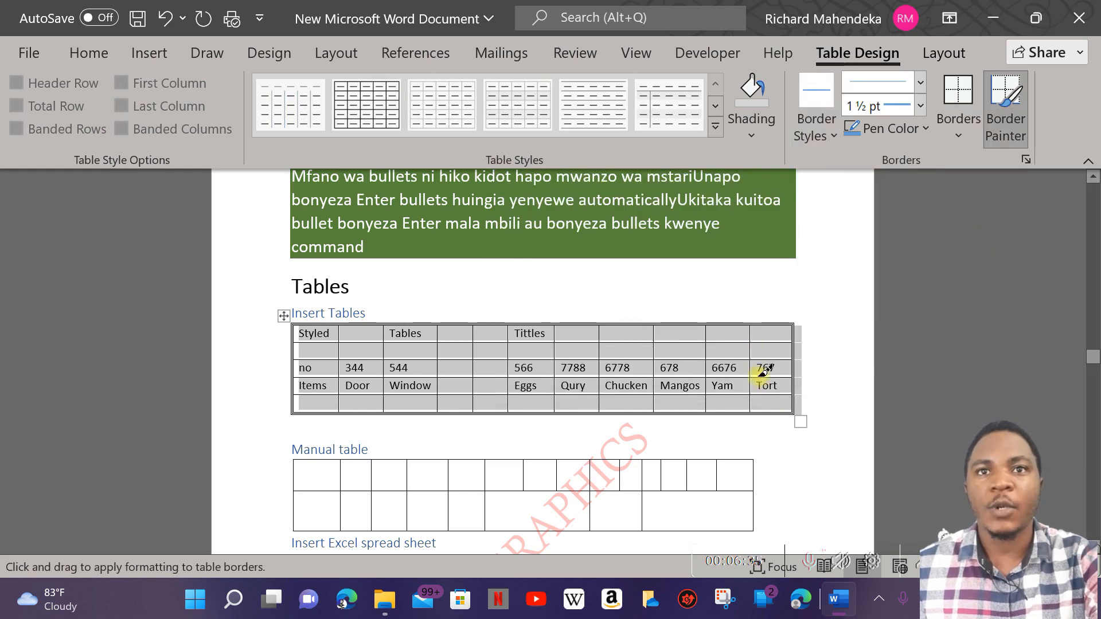
pyautogui.click(474, 325)
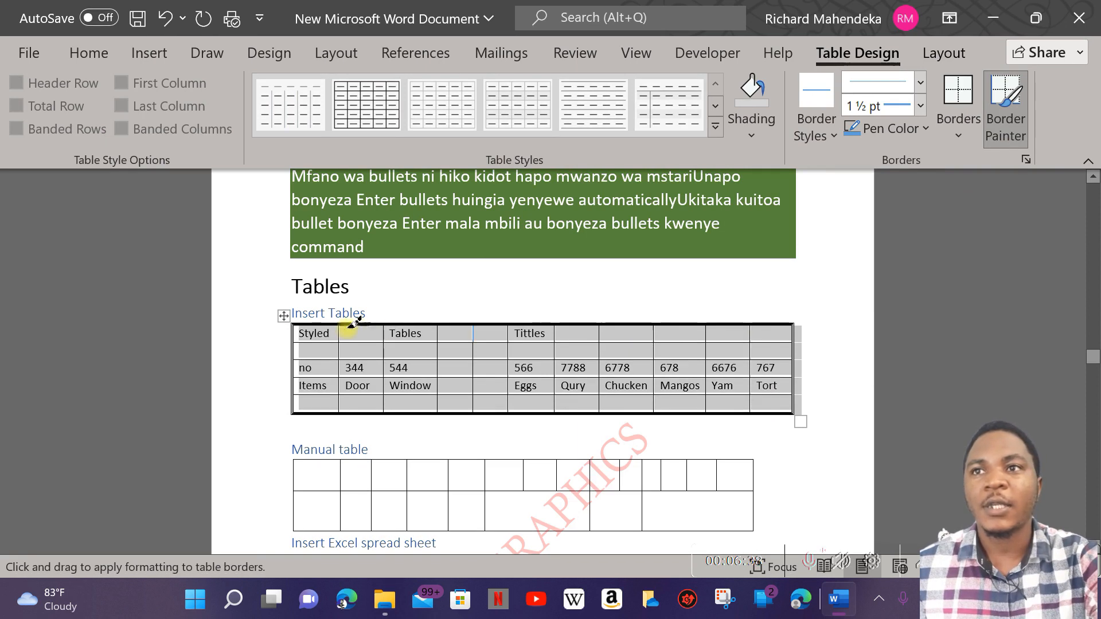
pyautogui.click(285, 315)
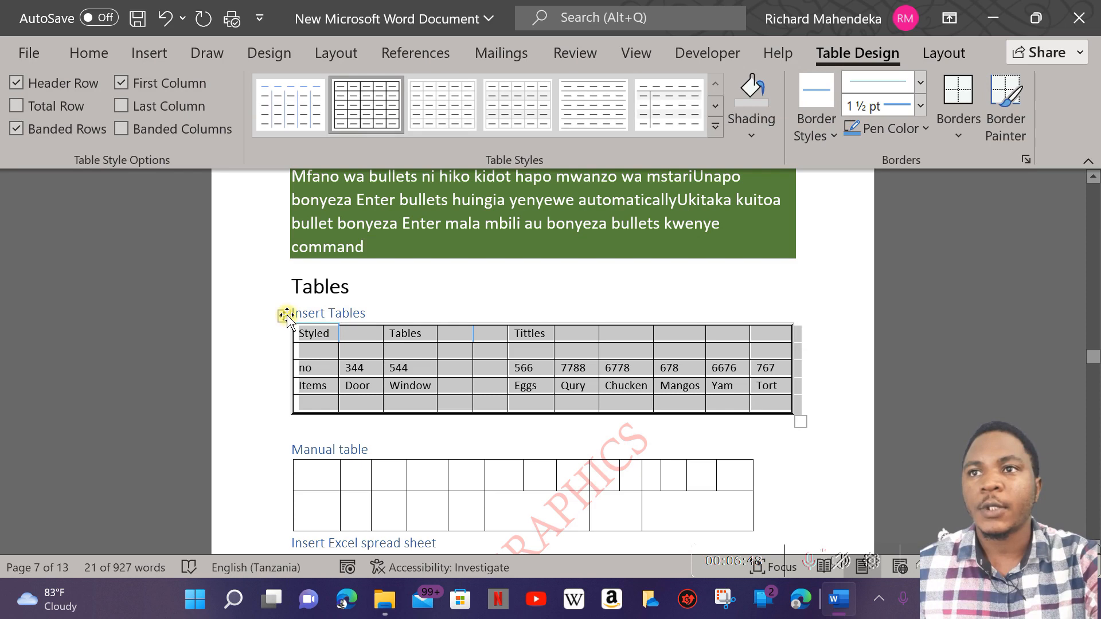
pyautogui.click(354, 355)
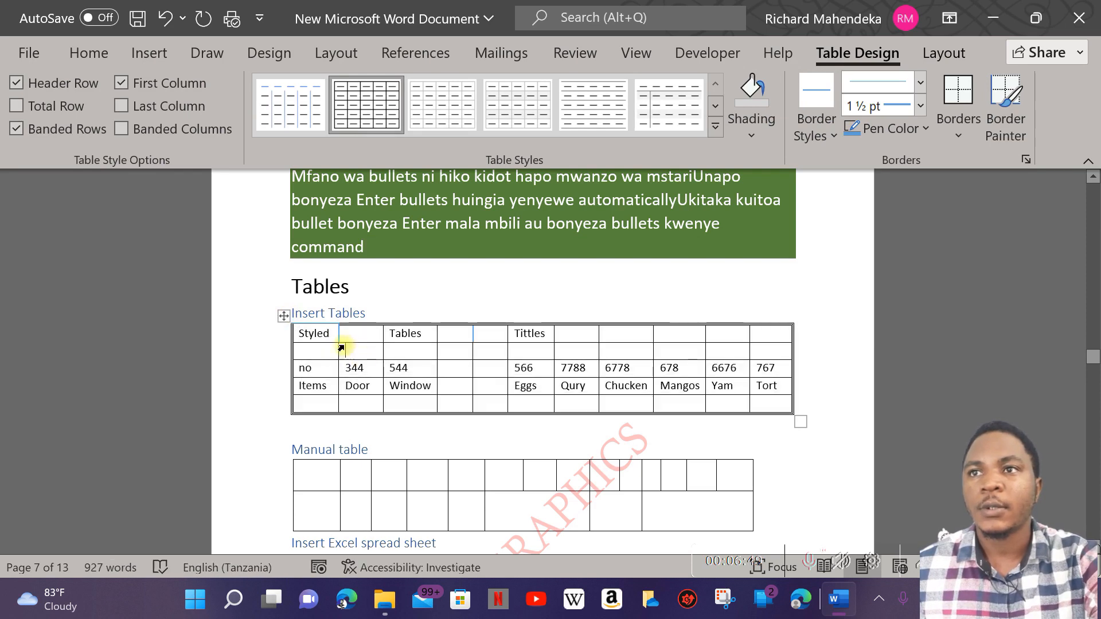
# Step: Repaint the outer borders of the table beneath the Insert Tables heading with the recently used blue 1½ pt border style
pyautogui.click(283, 317)
pyautogui.click(283, 314)
pyautogui.click(283, 315)
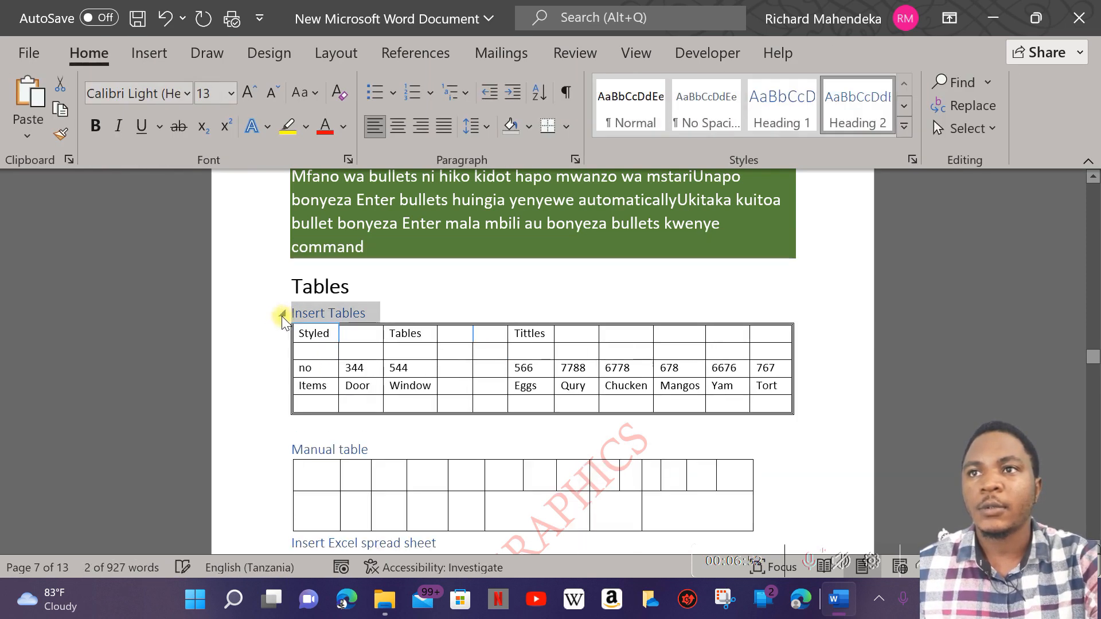
pyautogui.click(283, 315)
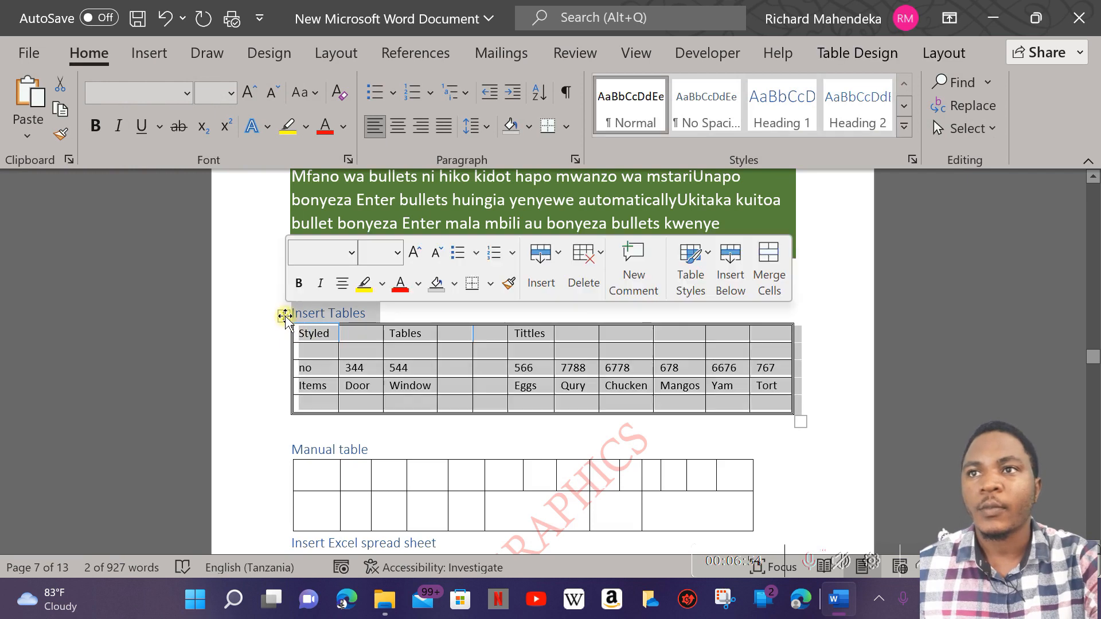
pyautogui.click(892, 52)
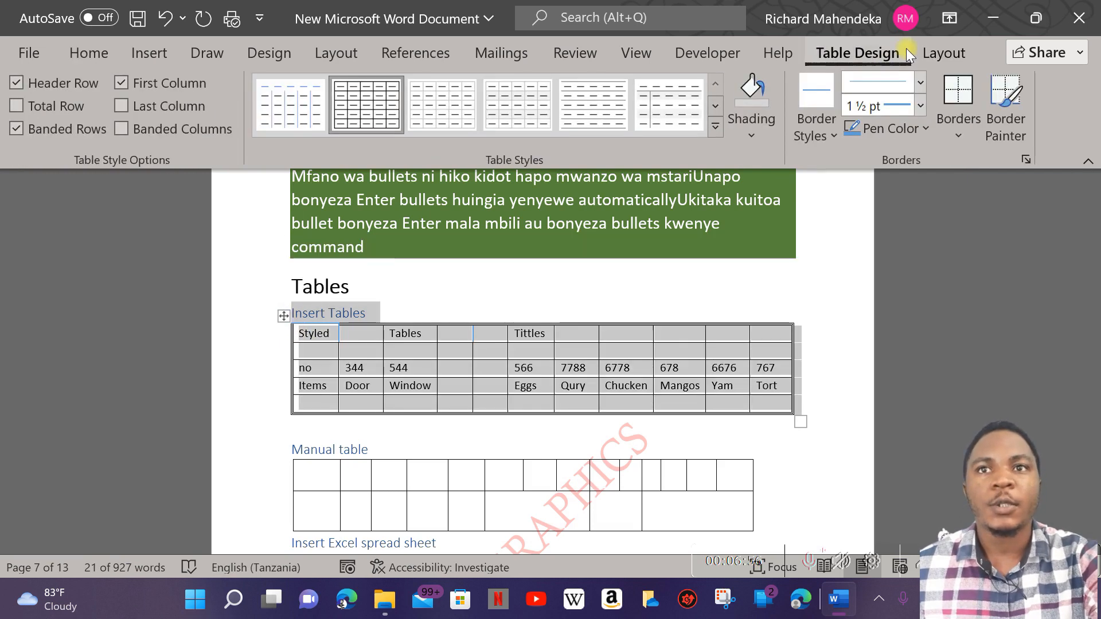
pyautogui.click(819, 134)
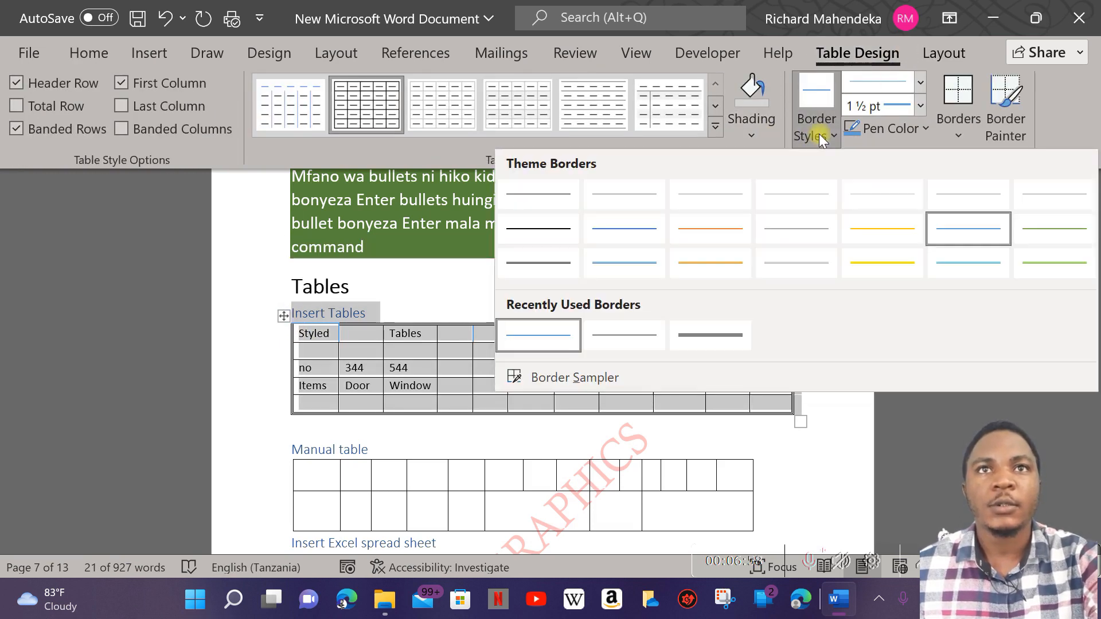
pyautogui.click(535, 335)
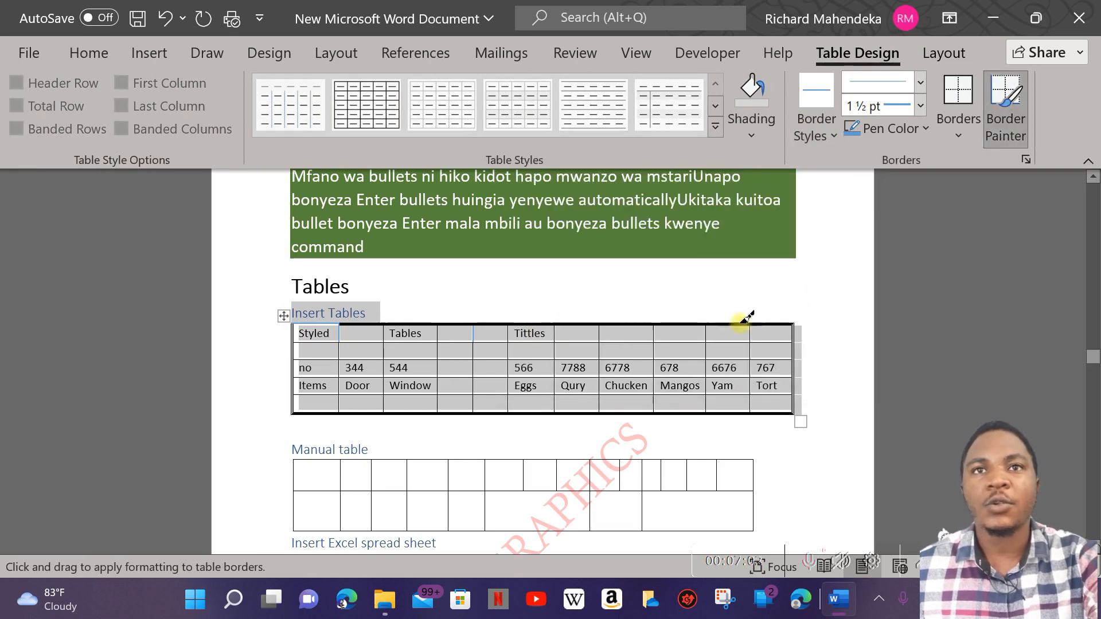
pyautogui.click(792, 332)
pyautogui.click(794, 346)
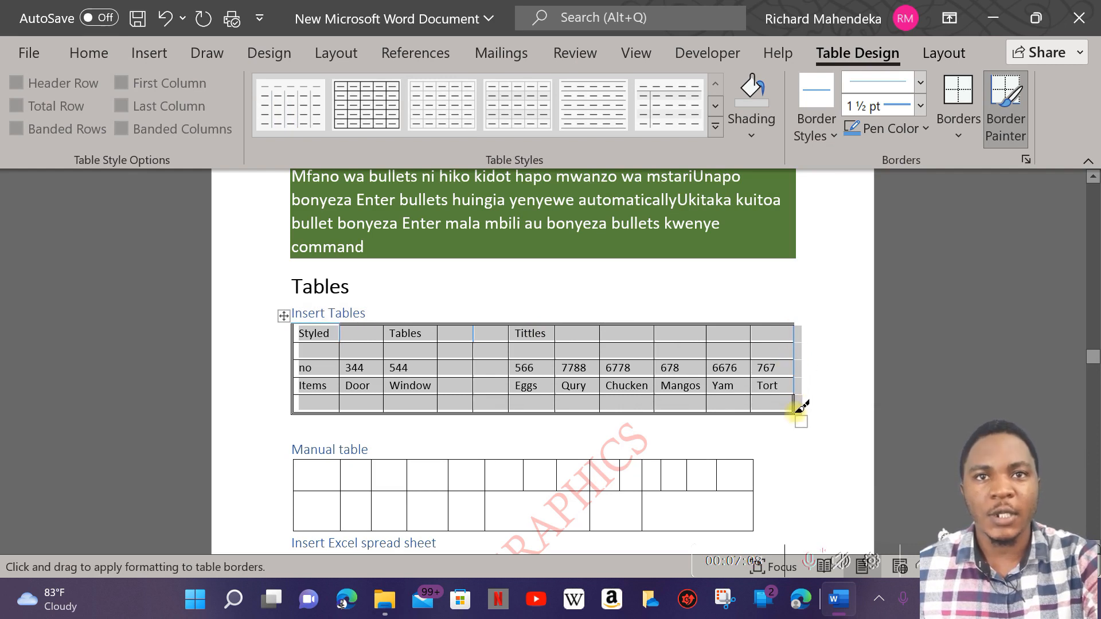
pyautogui.click(795, 408)
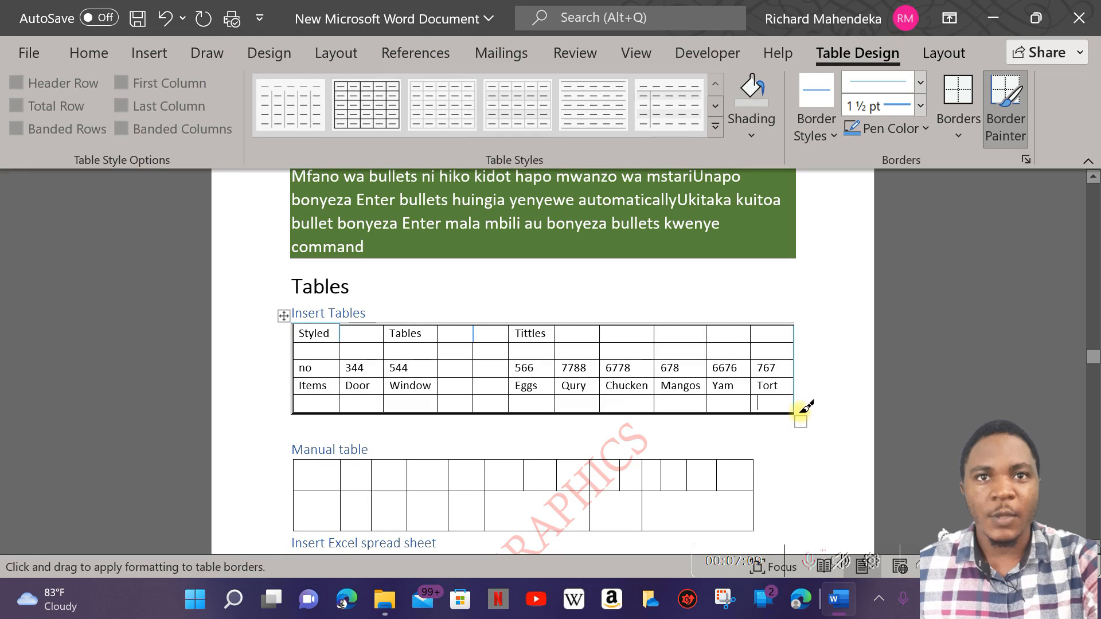
pyautogui.moveTo(783, 413)
pyautogui.mouseDown()
pyautogui.moveTo(304, 402)
pyautogui.moveTo(288, 347)
pyautogui.moveTo(293, 411)
pyautogui.moveTo(293, 314)
pyautogui.moveTo(810, 325)
pyautogui.moveTo(860, 339)
pyautogui.mouseUp()
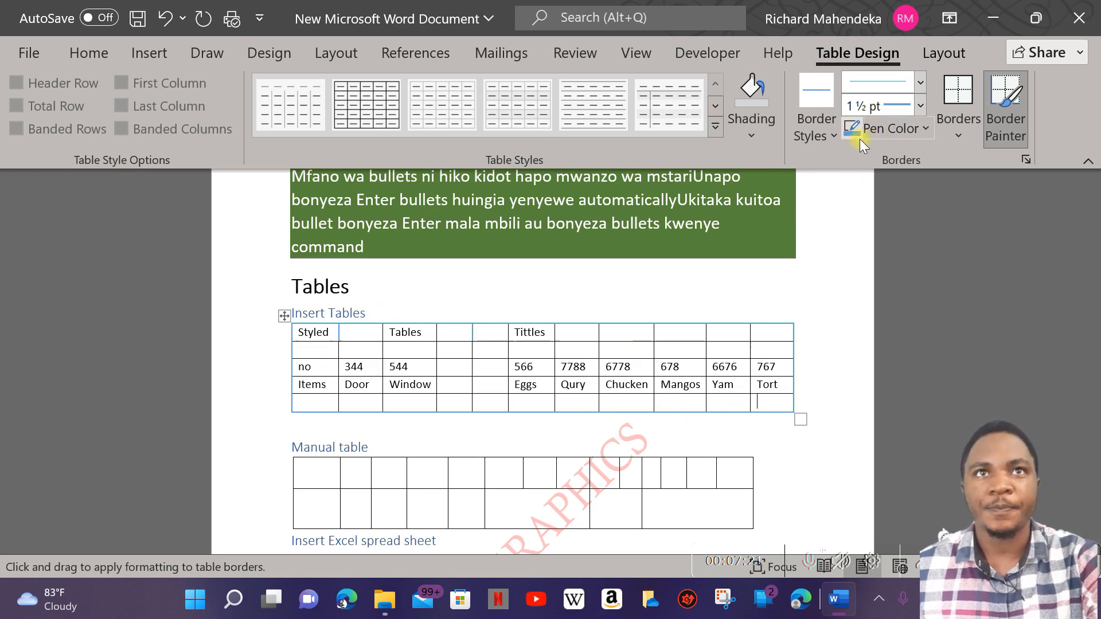
# Step: Select the whole table beneath the Insert Tables heading and remove its outside borders
pyautogui.click(965, 130)
pyautogui.click(965, 127)
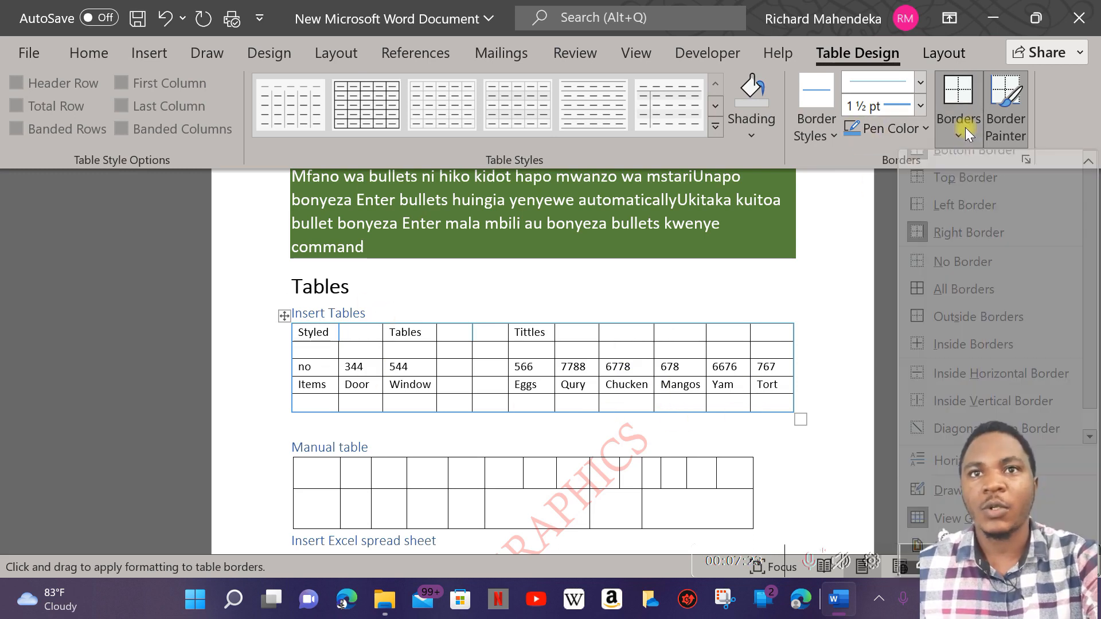
pyautogui.click(285, 315)
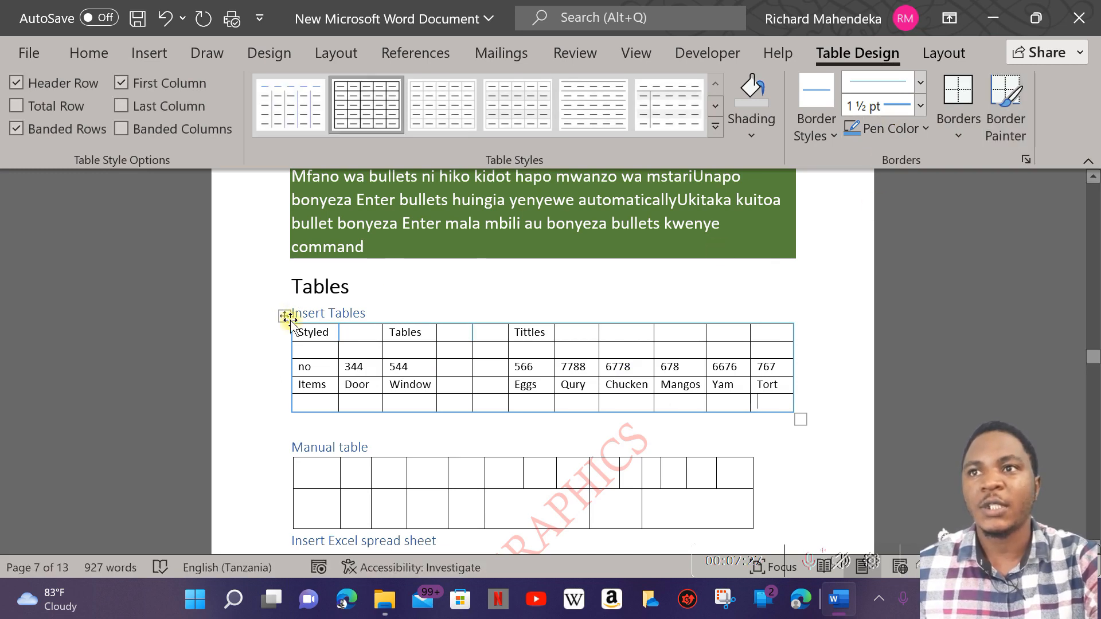
pyautogui.click(285, 316)
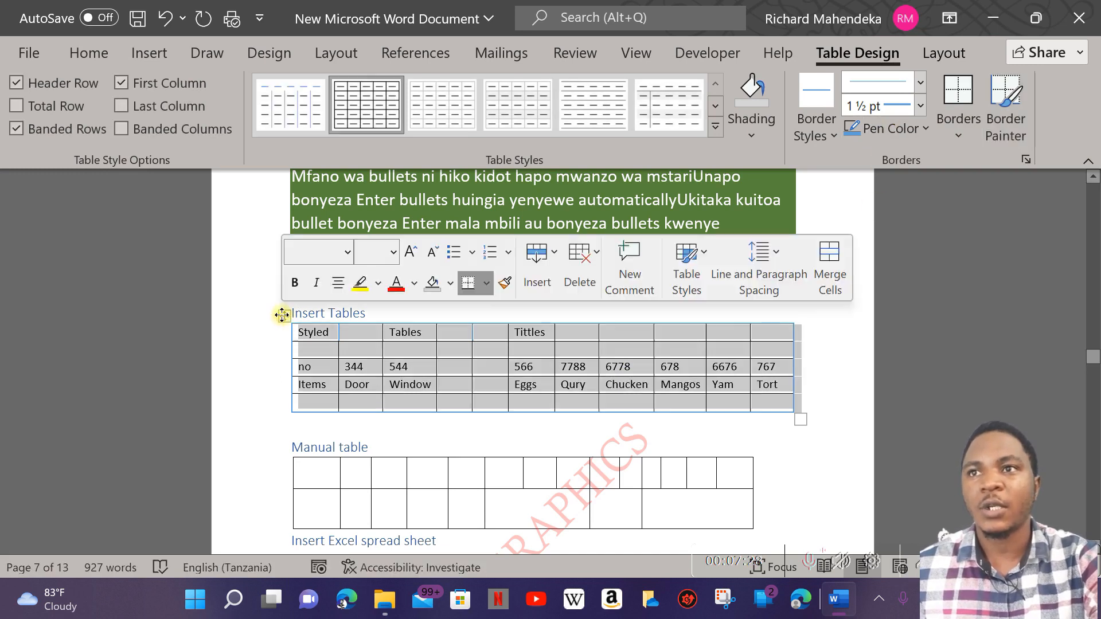
pyautogui.click(968, 135)
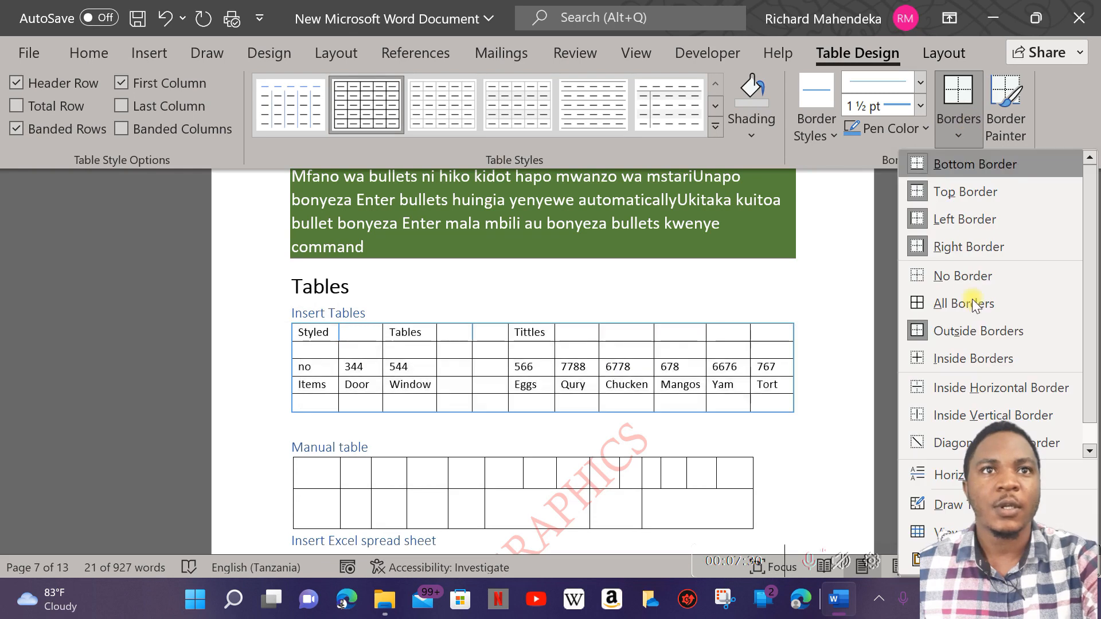
pyautogui.click(982, 328)
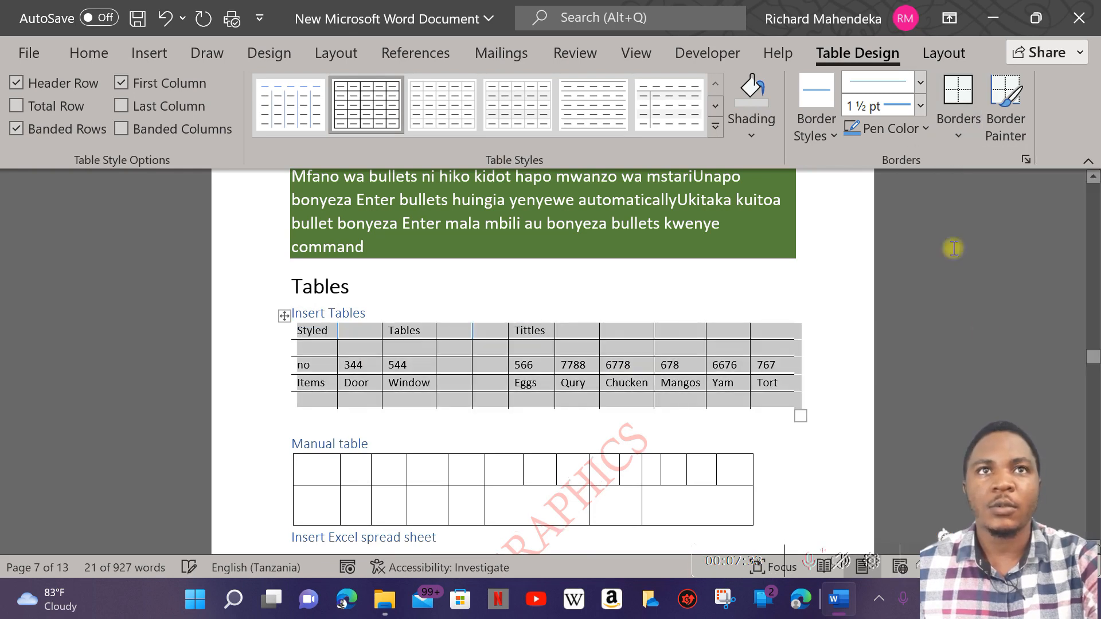
# Step: Apply blue 1½ pt All Borders to the whole selected table, and remove its inside borders
pyautogui.click(965, 135)
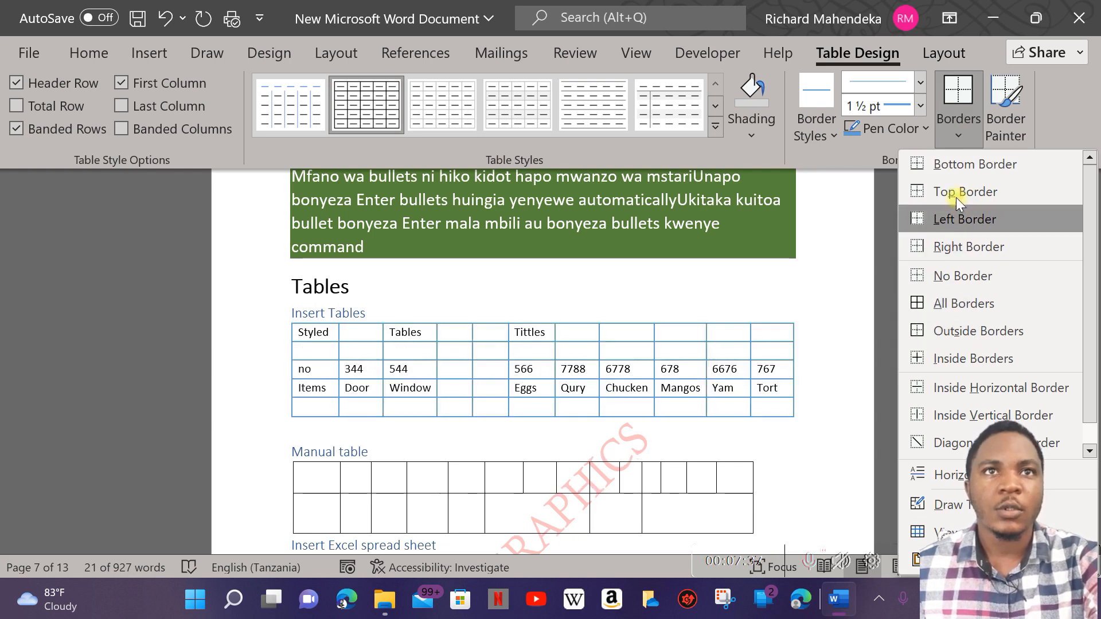
pyautogui.click(962, 302)
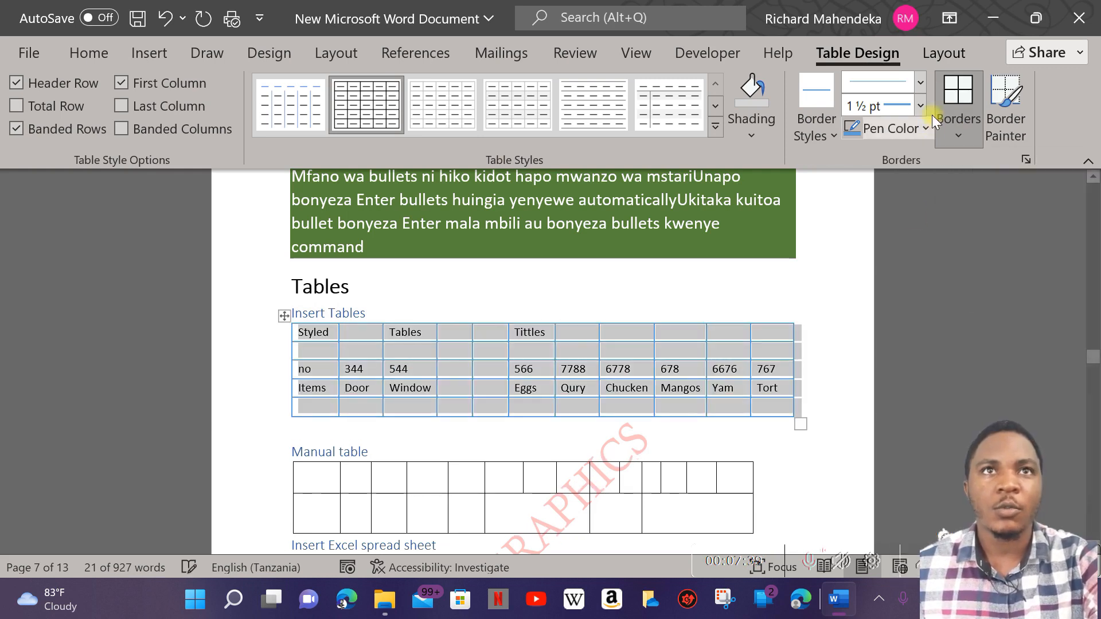
pyautogui.click(962, 121)
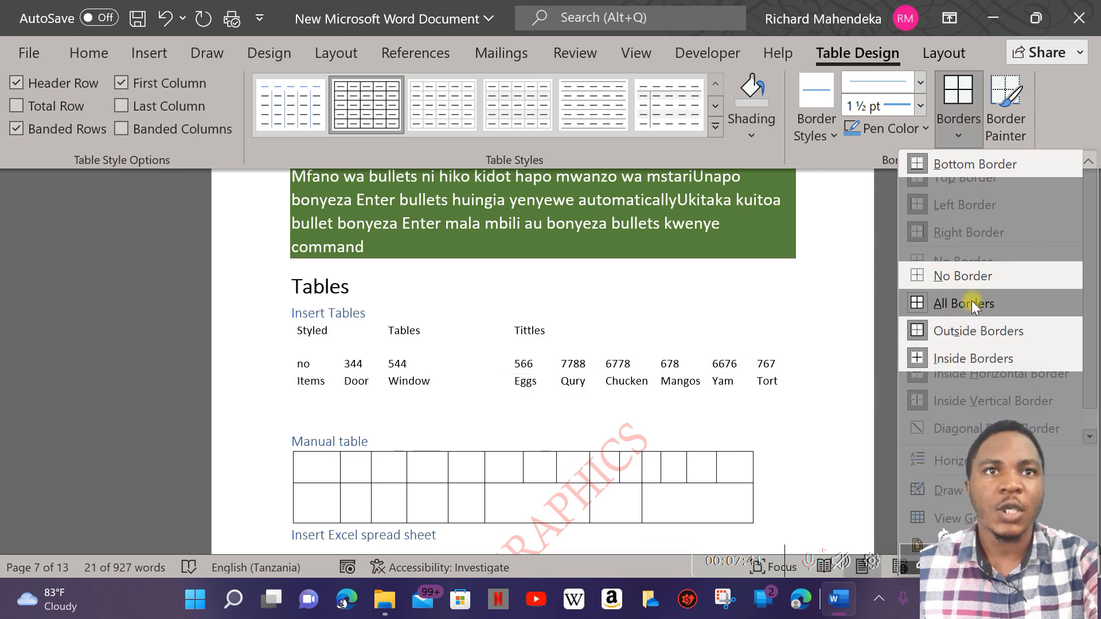
pyautogui.click(978, 358)
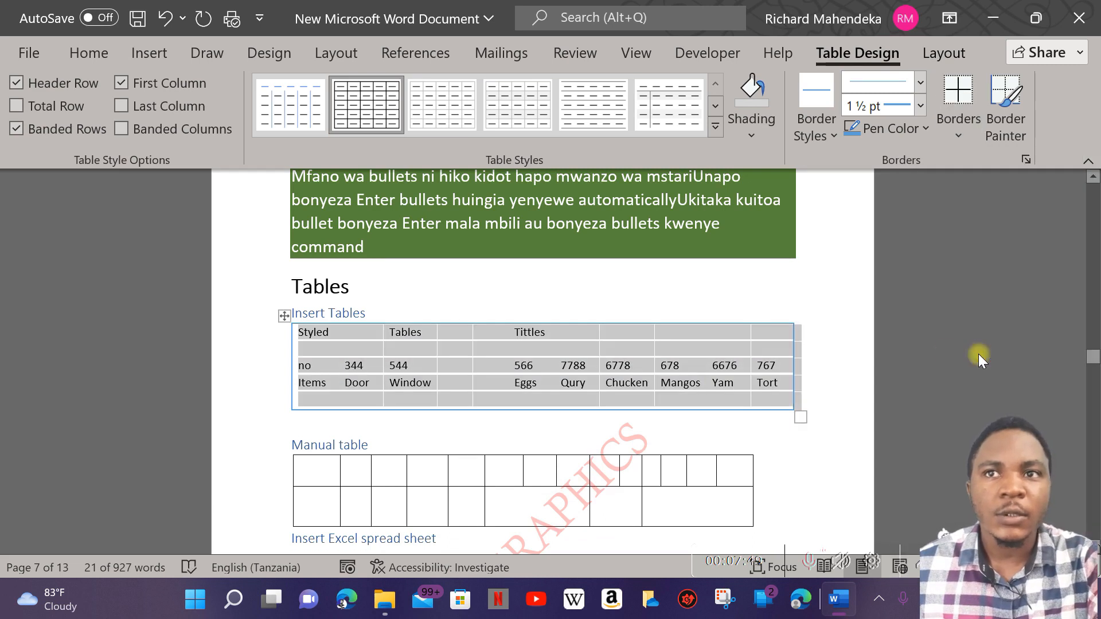
pyautogui.click(841, 335)
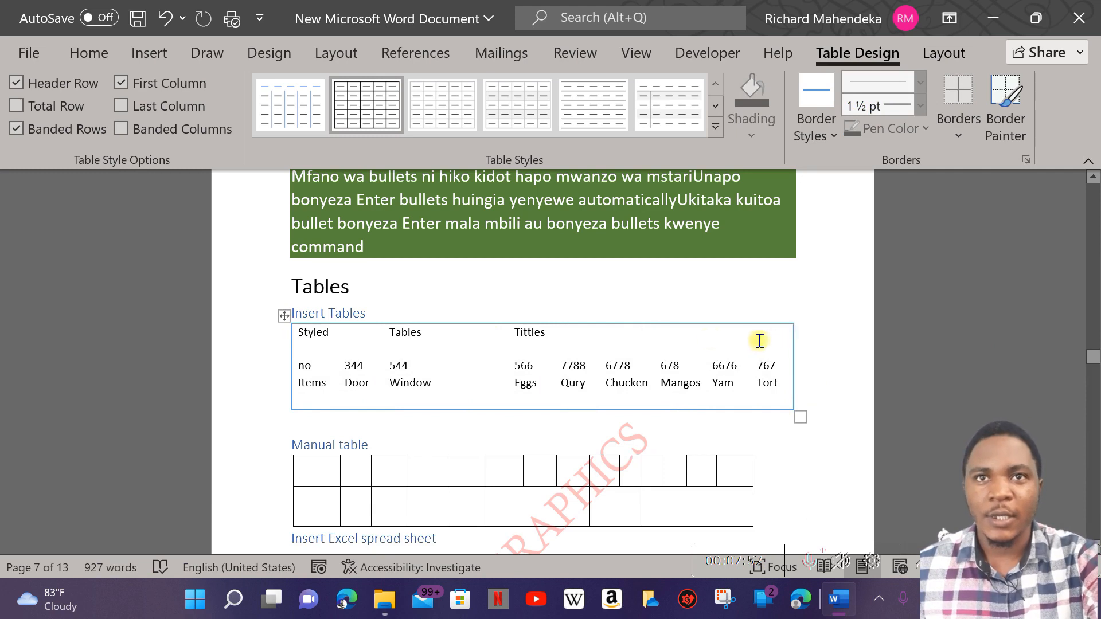
# Step: Add a blue 1½ pt bottom border beneath the whole header row containing Styled, Tables and Tittles
pyautogui.click(285, 338)
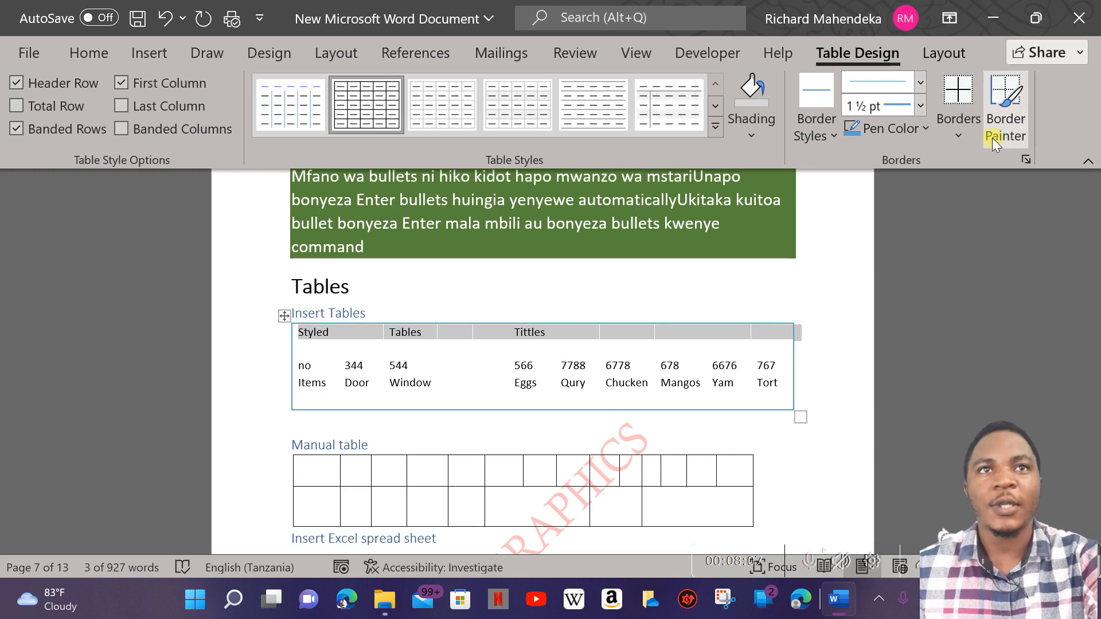
pyautogui.click(956, 136)
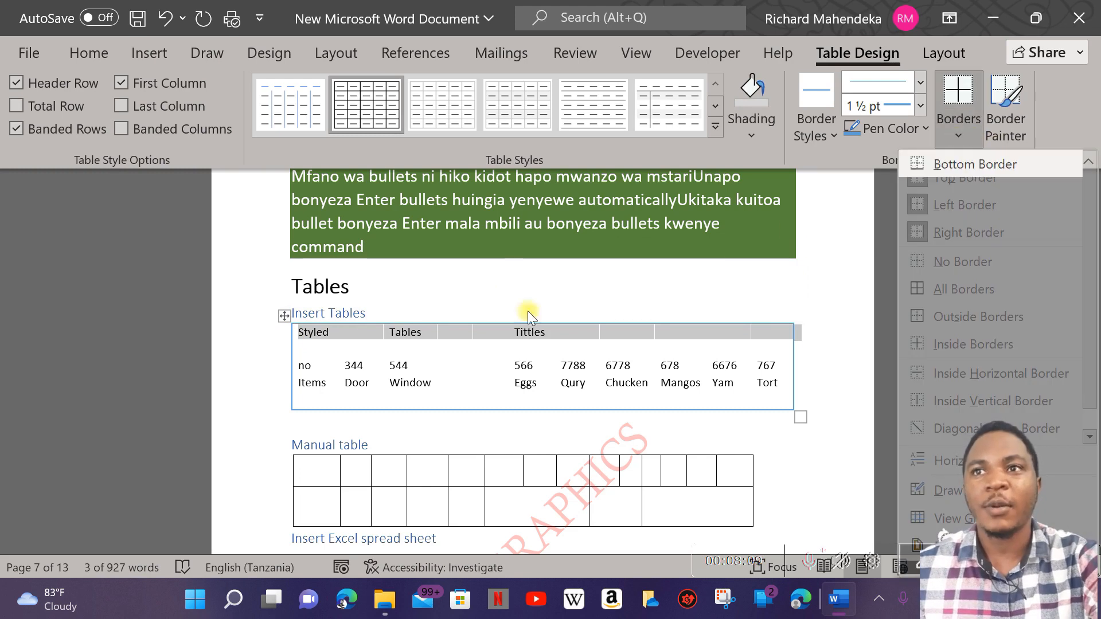
pyautogui.click(955, 130)
pyautogui.click(955, 129)
pyautogui.click(956, 128)
pyautogui.click(956, 128)
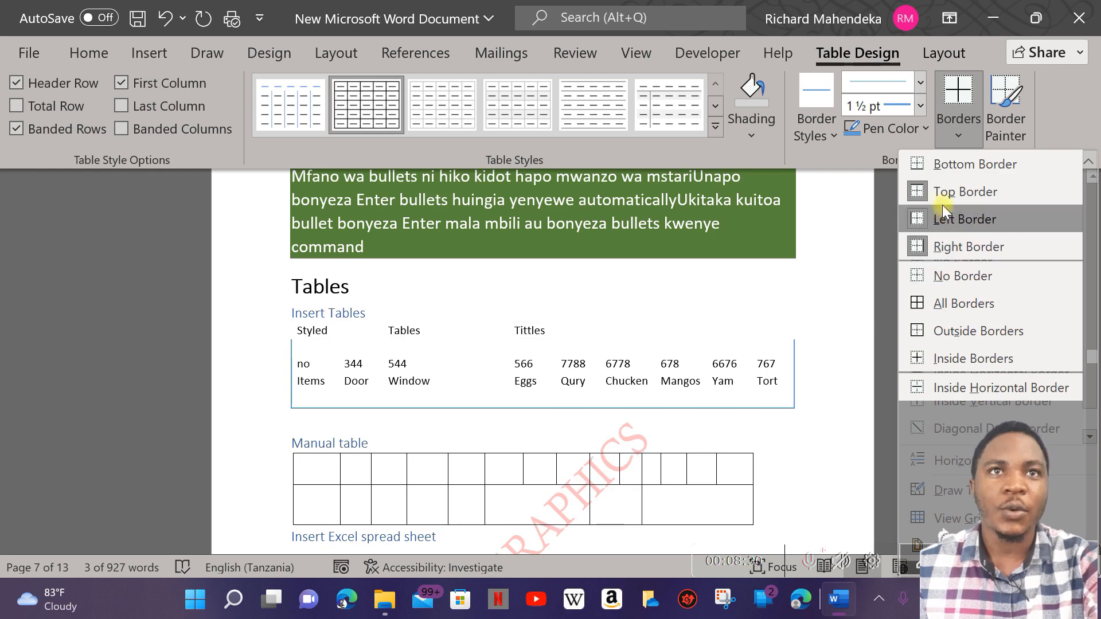
pyautogui.click(961, 167)
pyautogui.click(787, 367)
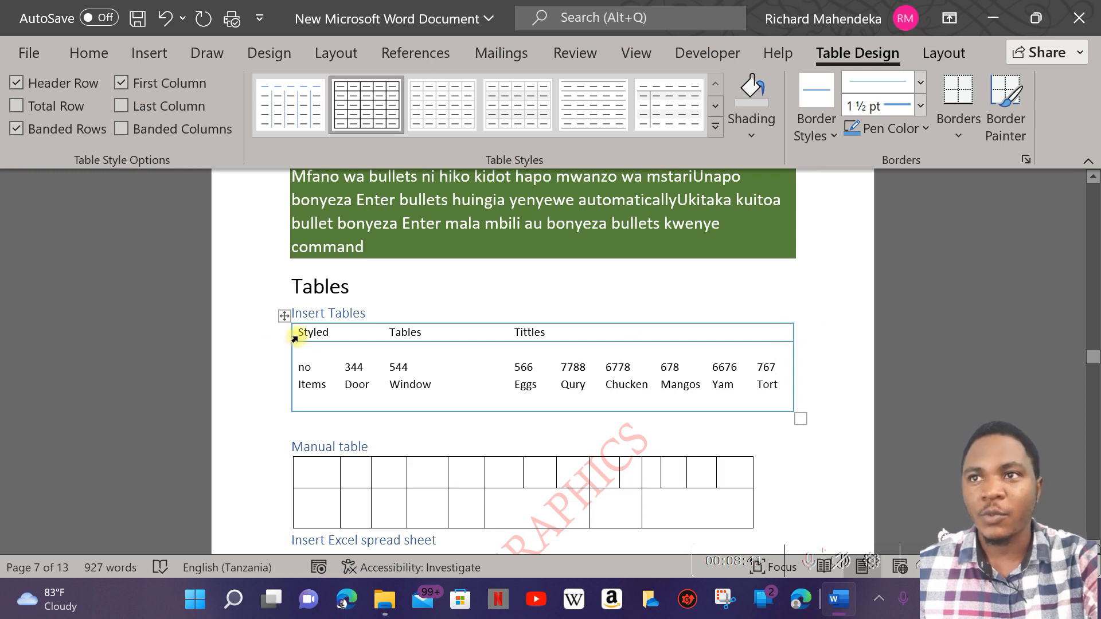
# Step: Remove the right border from the last header cell and the left border from the Styled cell
pyautogui.click(785, 334)
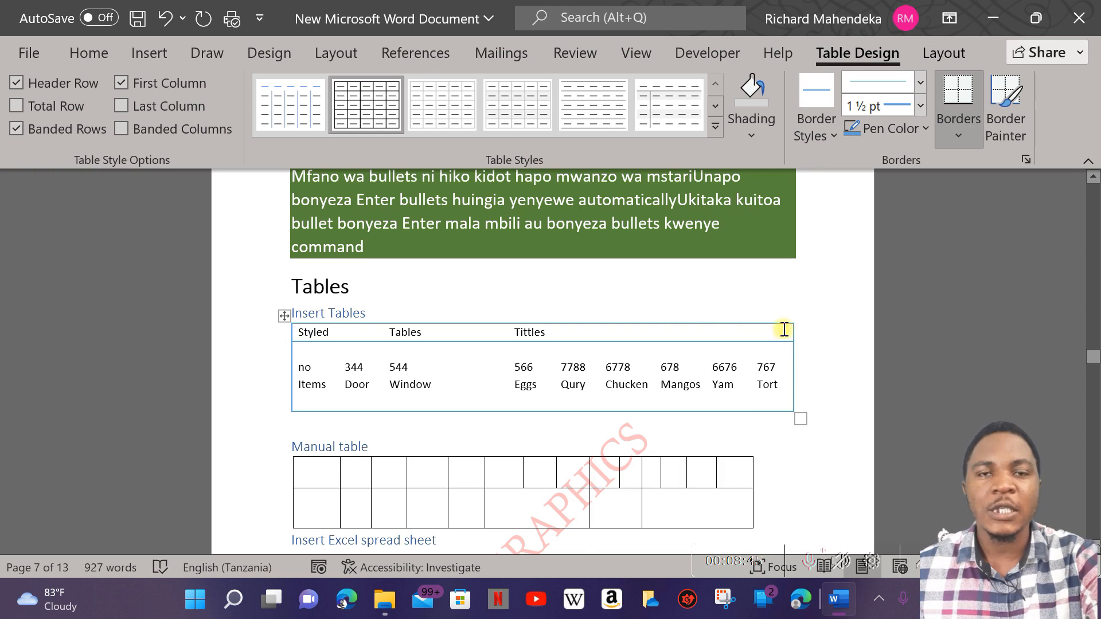
pyautogui.moveTo(750, 326)
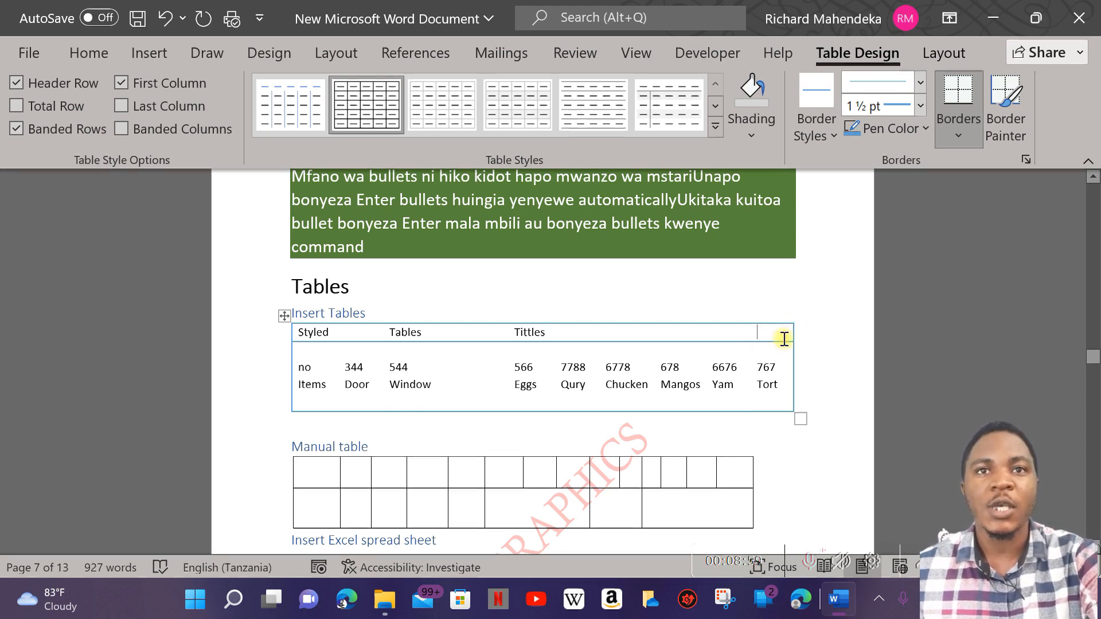
pyautogui.click(961, 129)
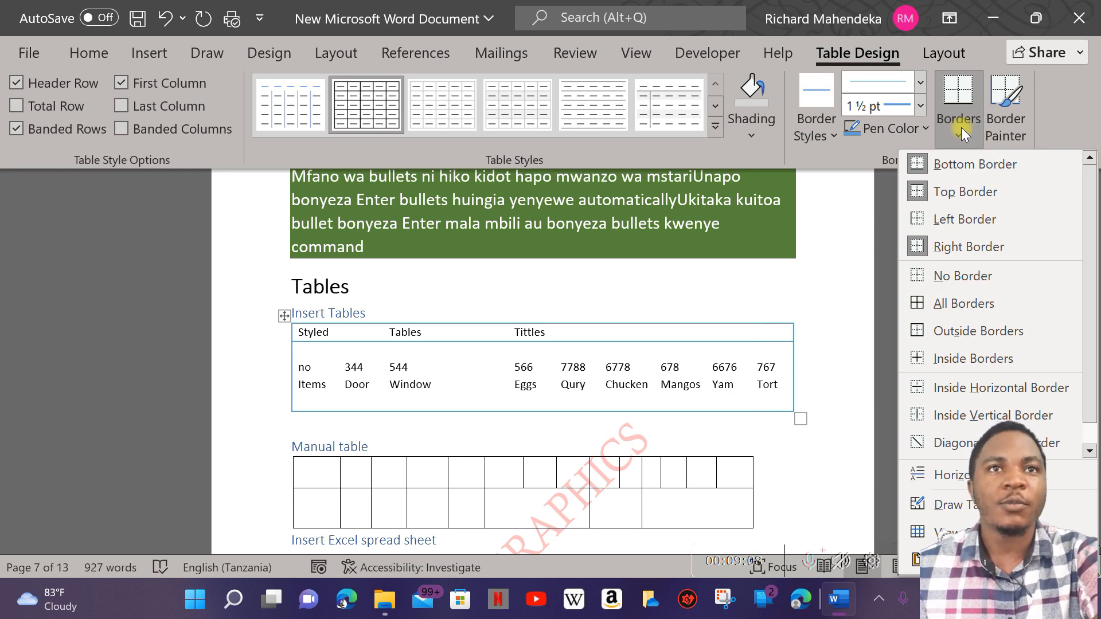
pyautogui.click(943, 245)
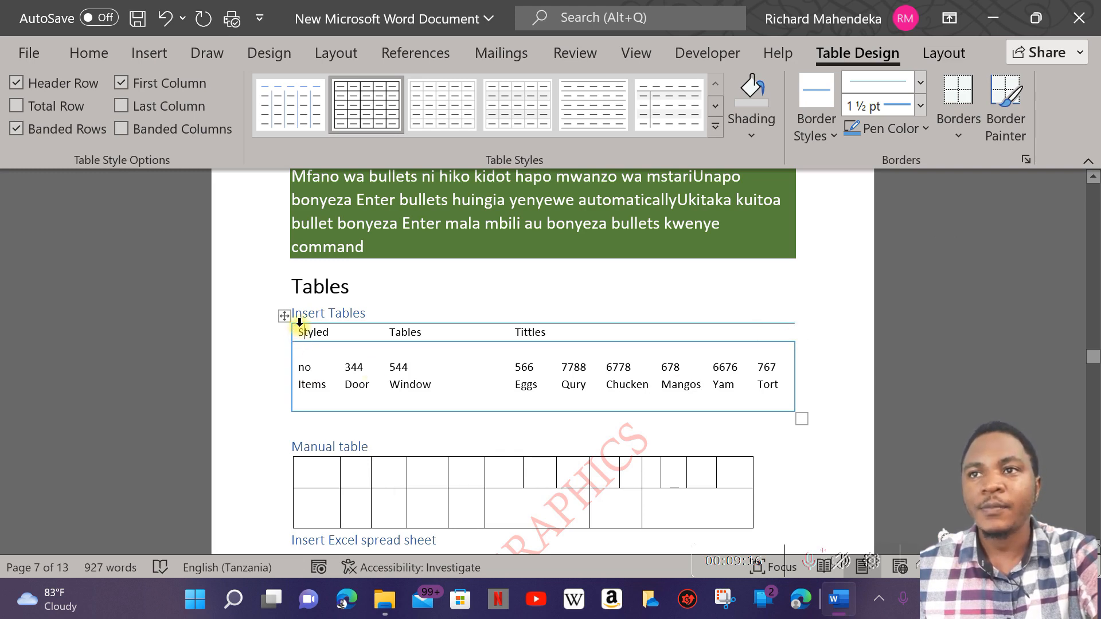
pyautogui.click(963, 140)
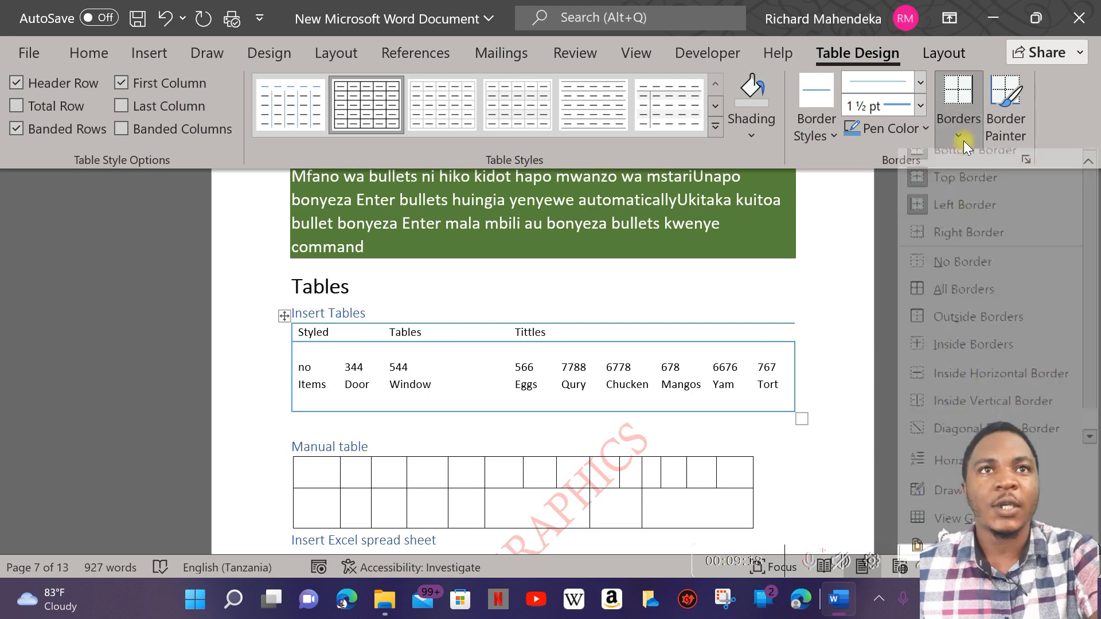
pyautogui.click(958, 218)
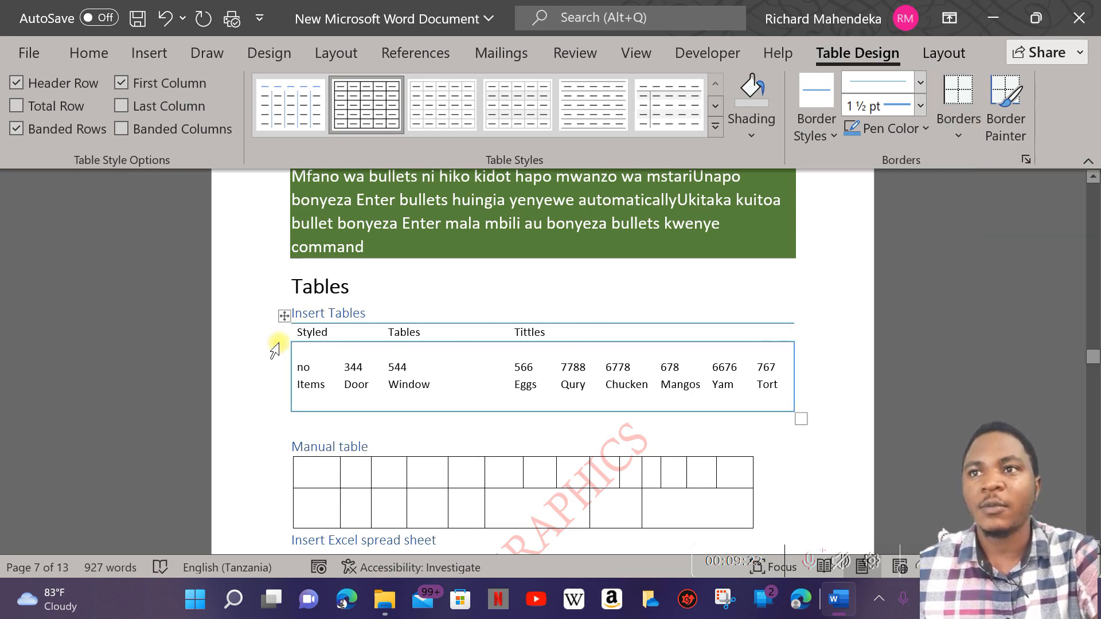
# Step: Remove the left border from each first-column cell below Styled, down to the last row of the table
pyautogui.click(300, 344)
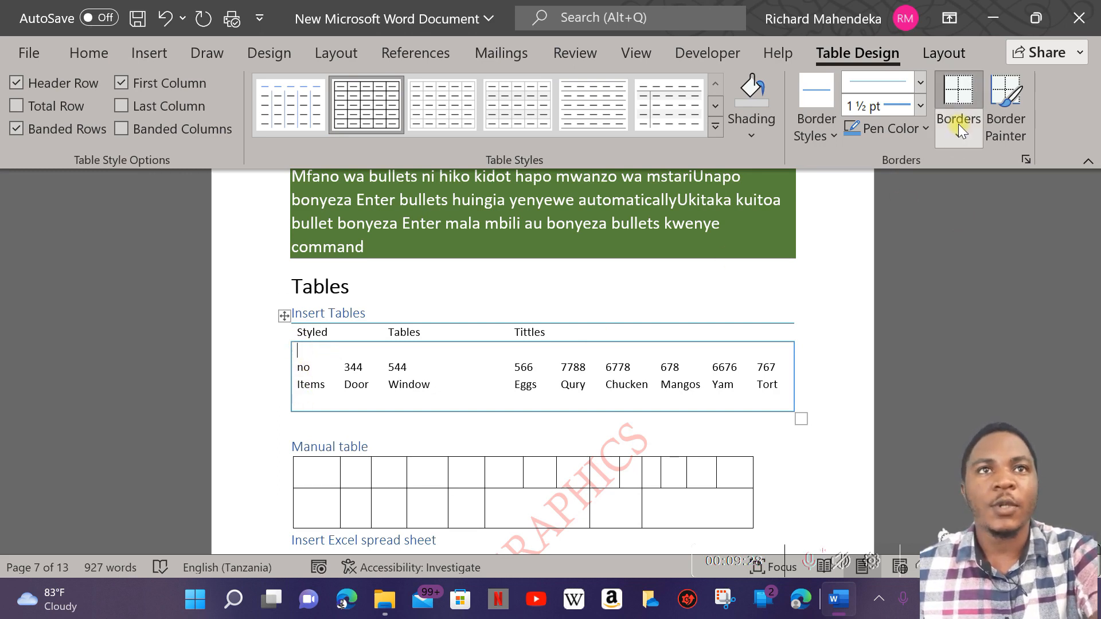
pyautogui.click(959, 91)
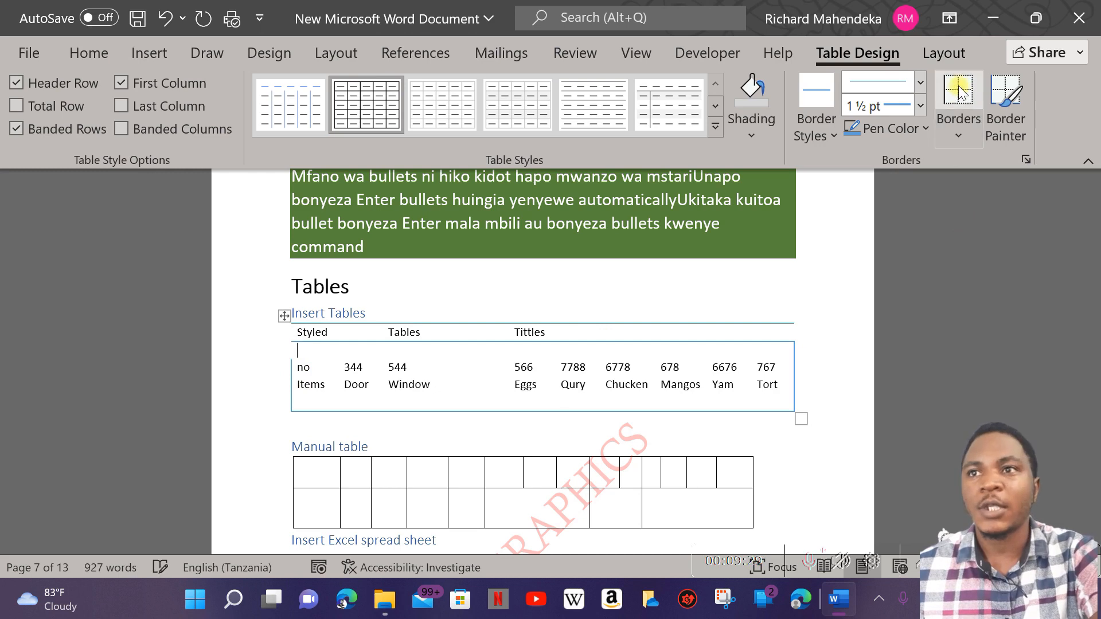
pyautogui.click(304, 367)
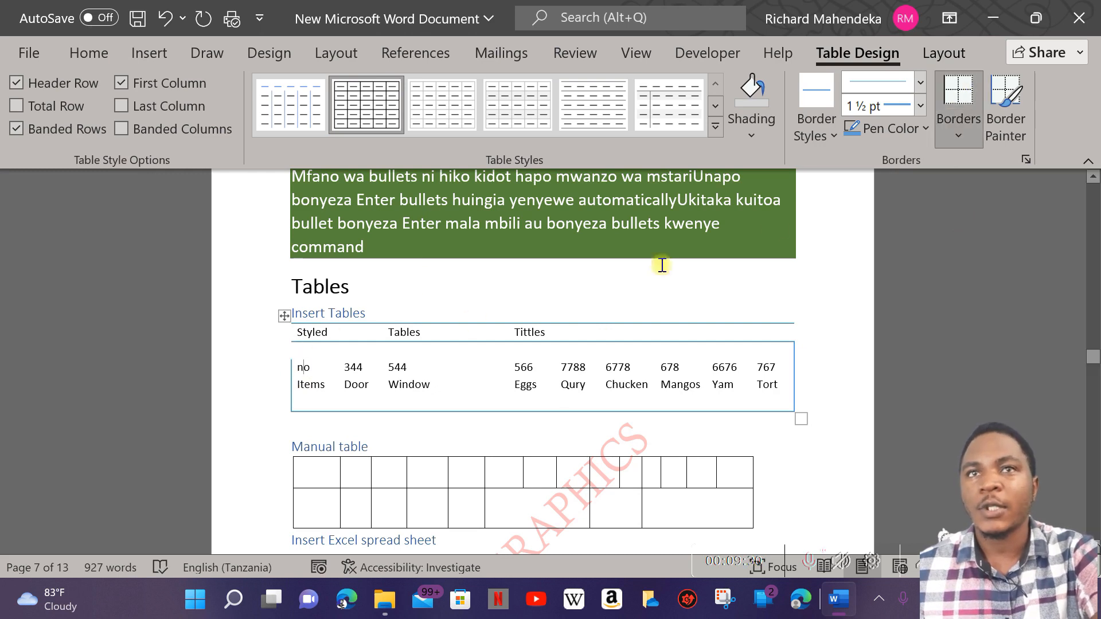
pyautogui.click(310, 388)
pyautogui.click(967, 92)
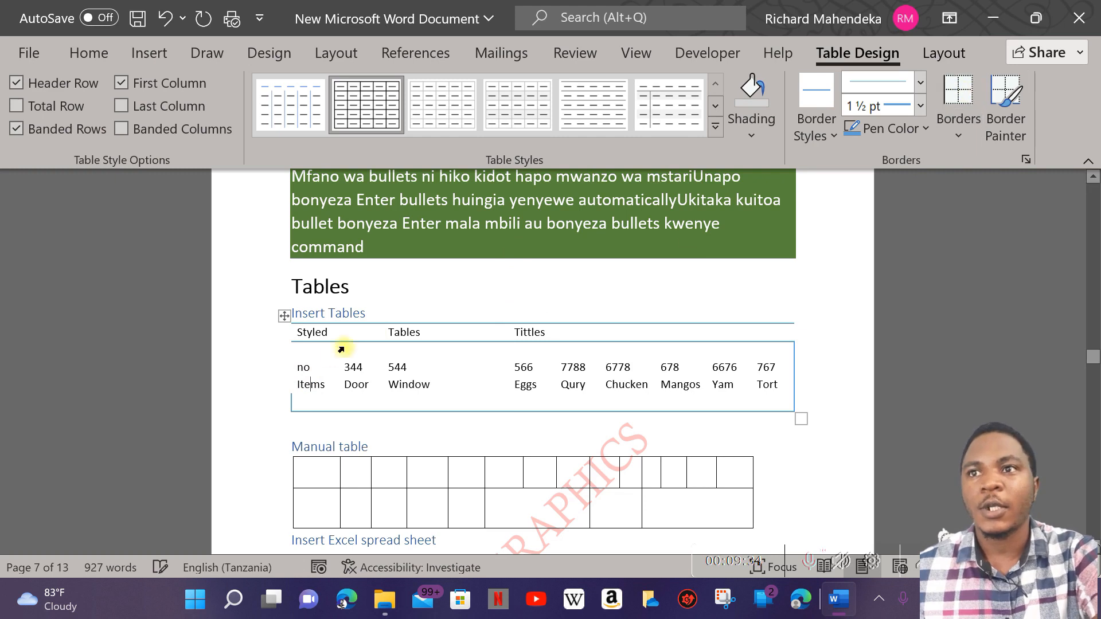
pyautogui.click(312, 406)
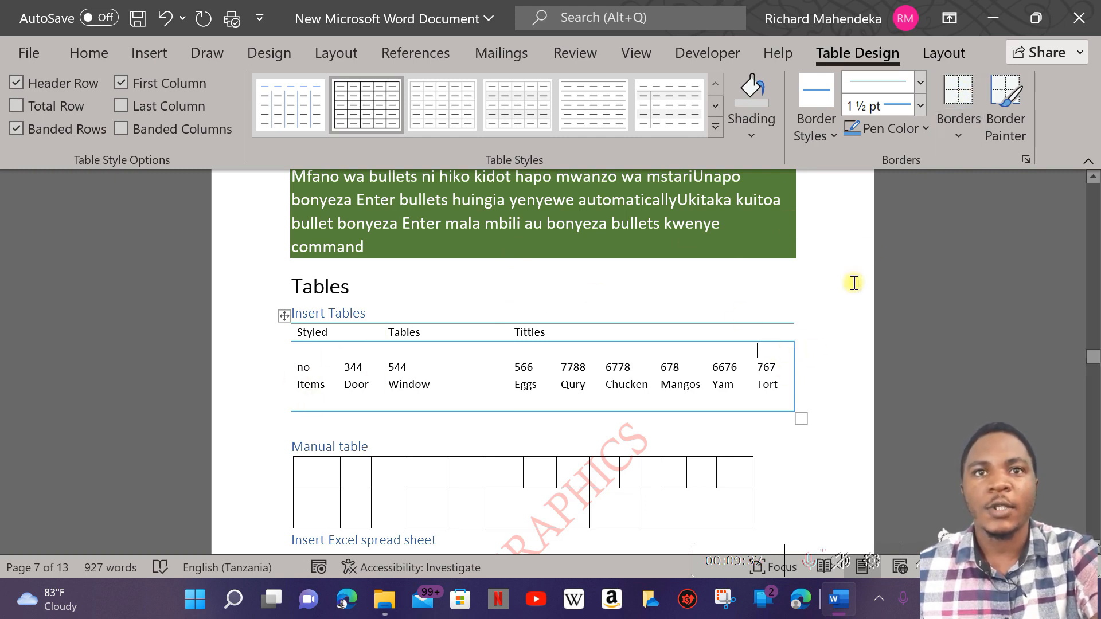
pyautogui.click(958, 92)
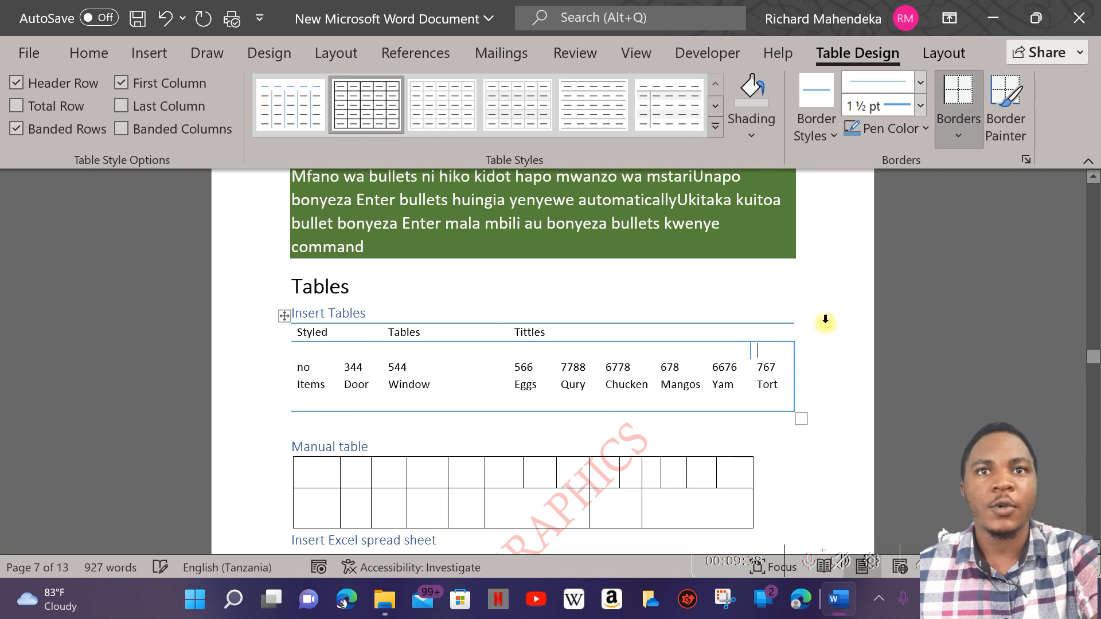
pyautogui.click(960, 98)
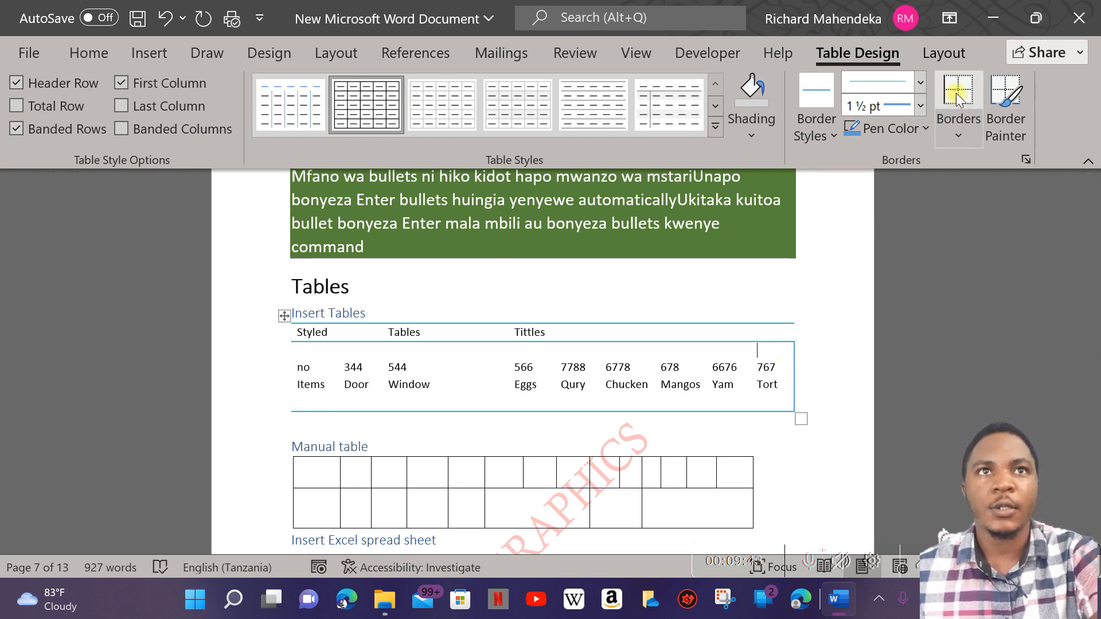
# Step: Remove the right border from the empty last cell in the row directly below the header row
pyautogui.click(962, 135)
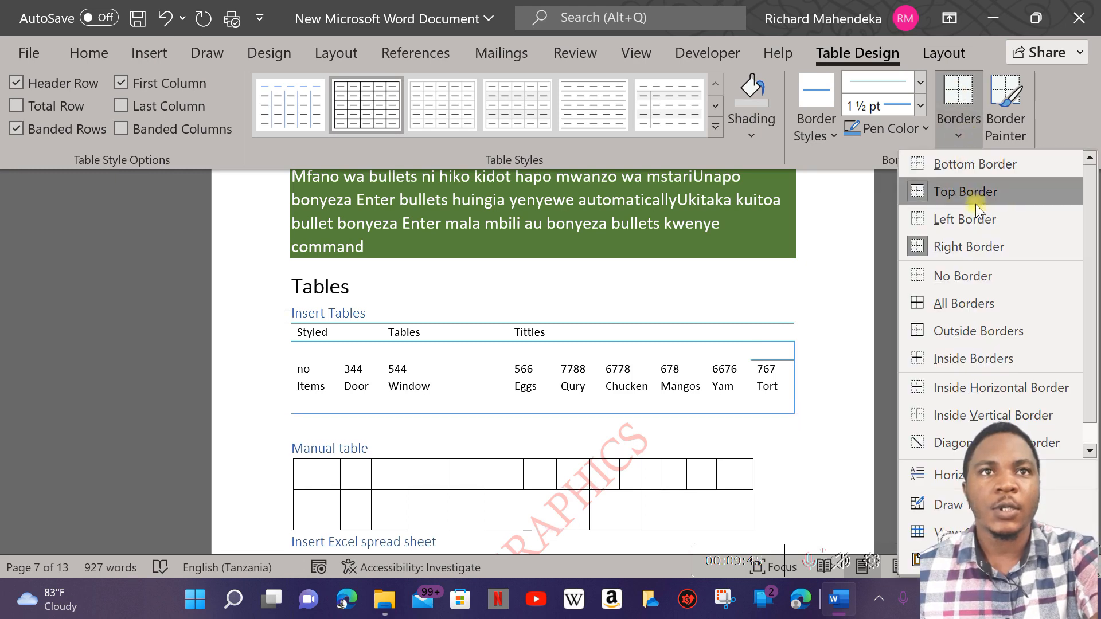
pyautogui.click(967, 217)
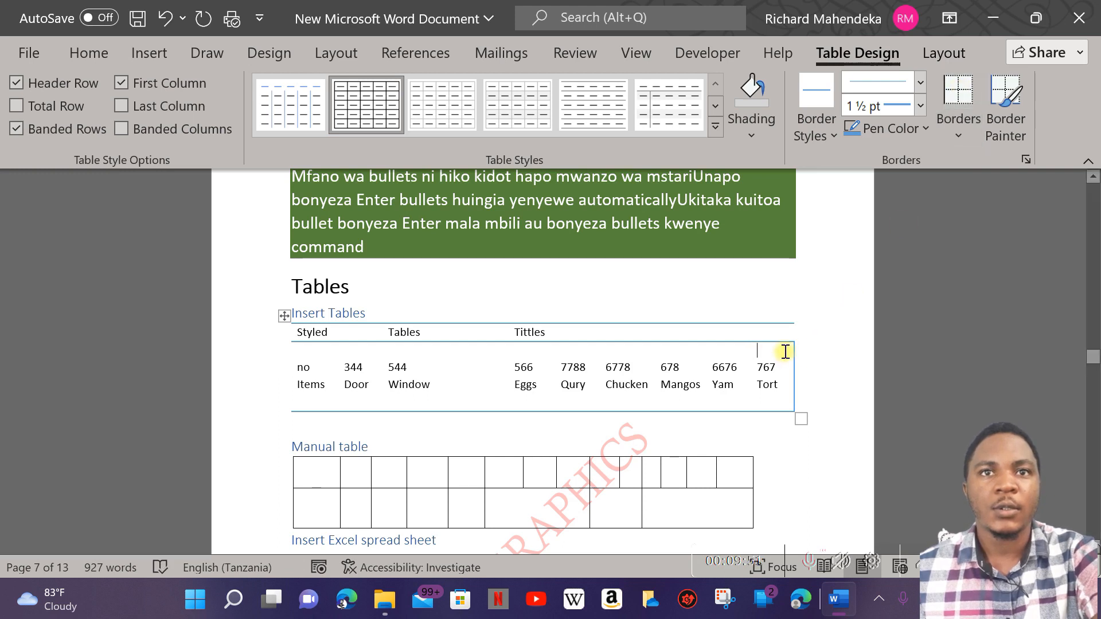
pyautogui.moveTo(749, 317)
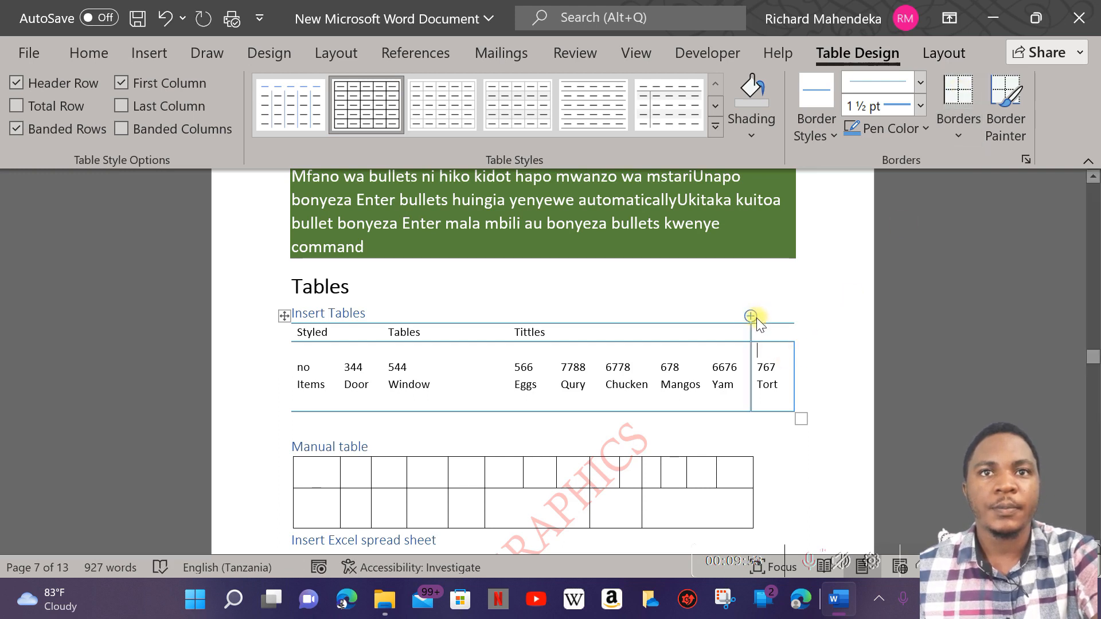
pyautogui.click(959, 132)
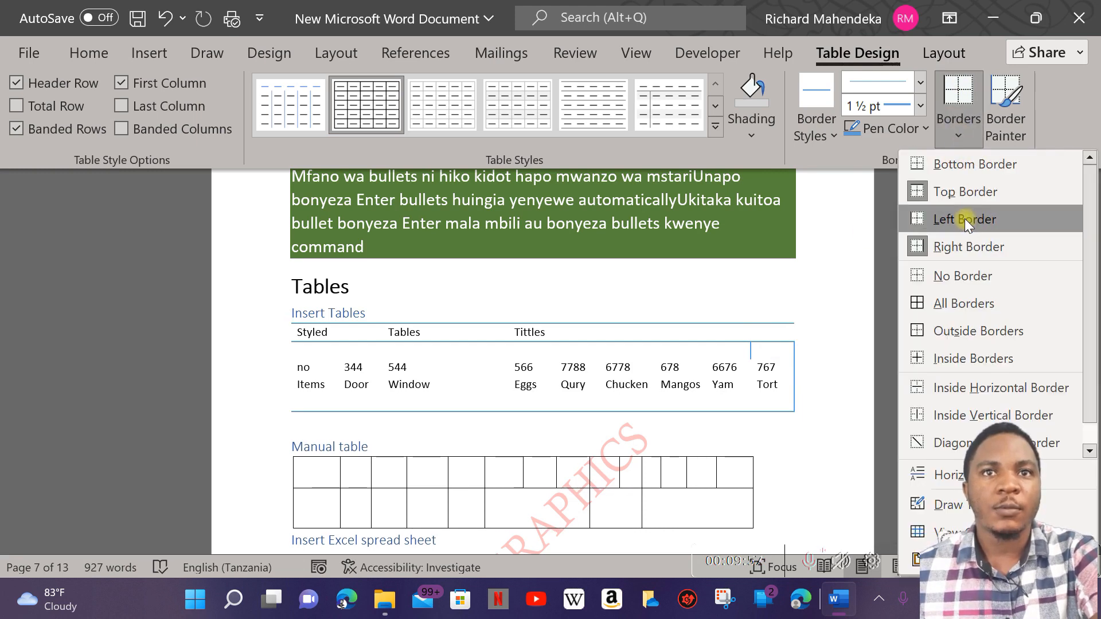
pyautogui.click(965, 244)
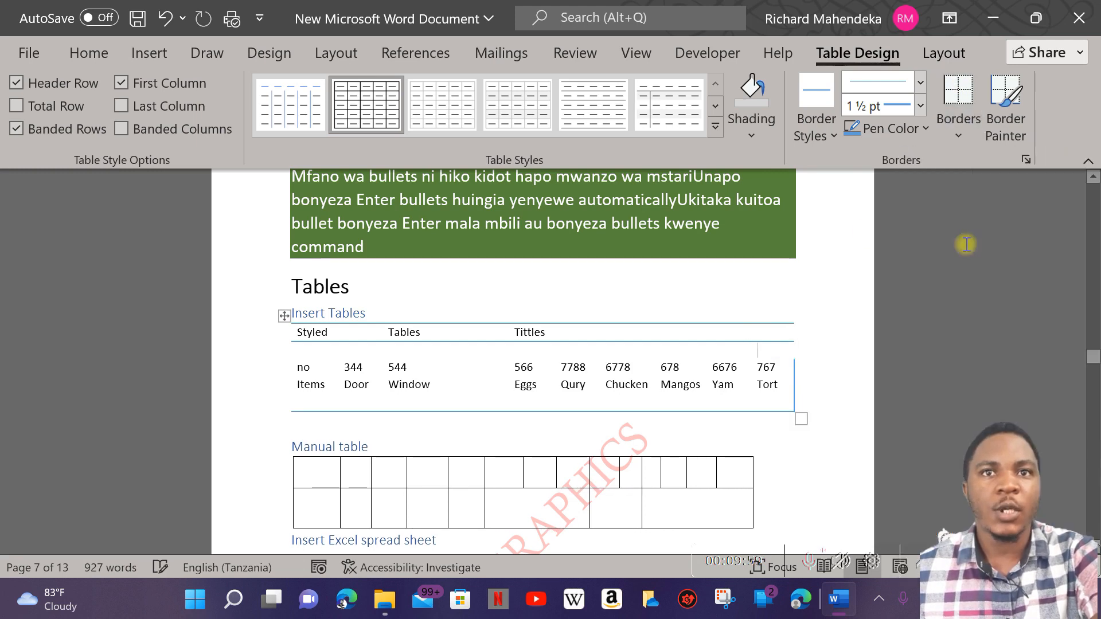
# Step: Remove the right border from the 767 cell, the Tort cell and the last cell of the bottom row
pyautogui.click(788, 372)
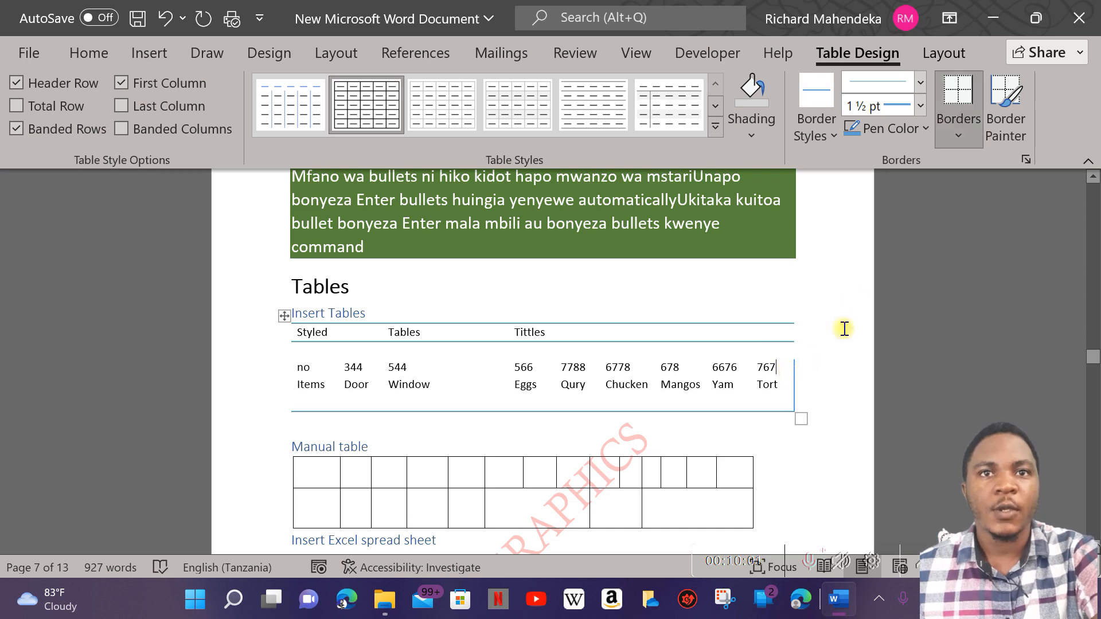
pyautogui.click(973, 79)
pyautogui.click(787, 388)
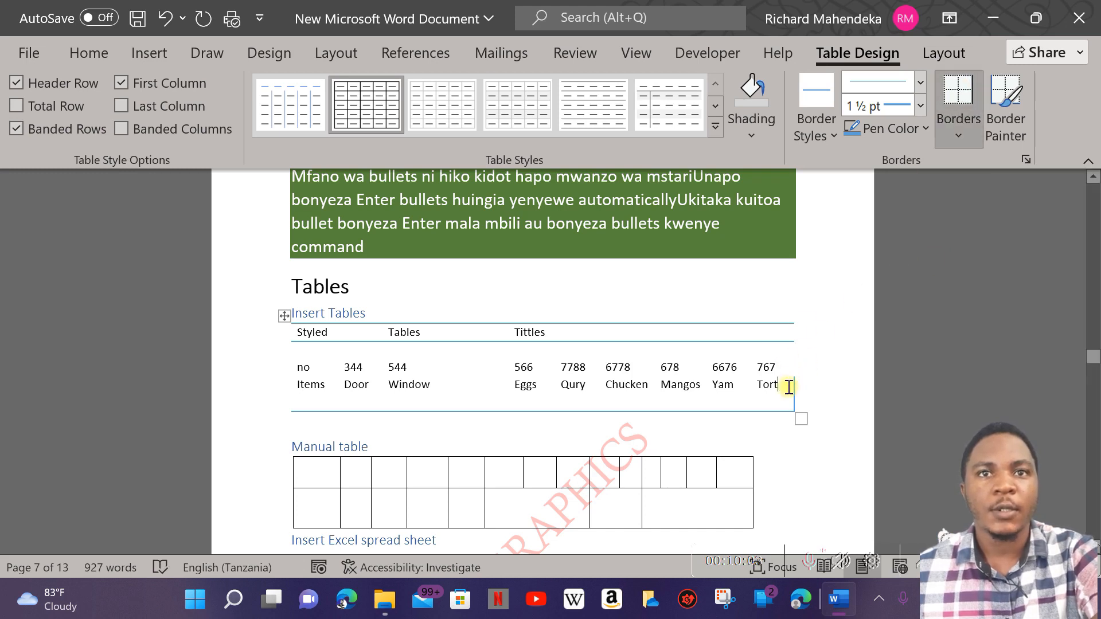
pyautogui.click(957, 96)
pyautogui.click(960, 94)
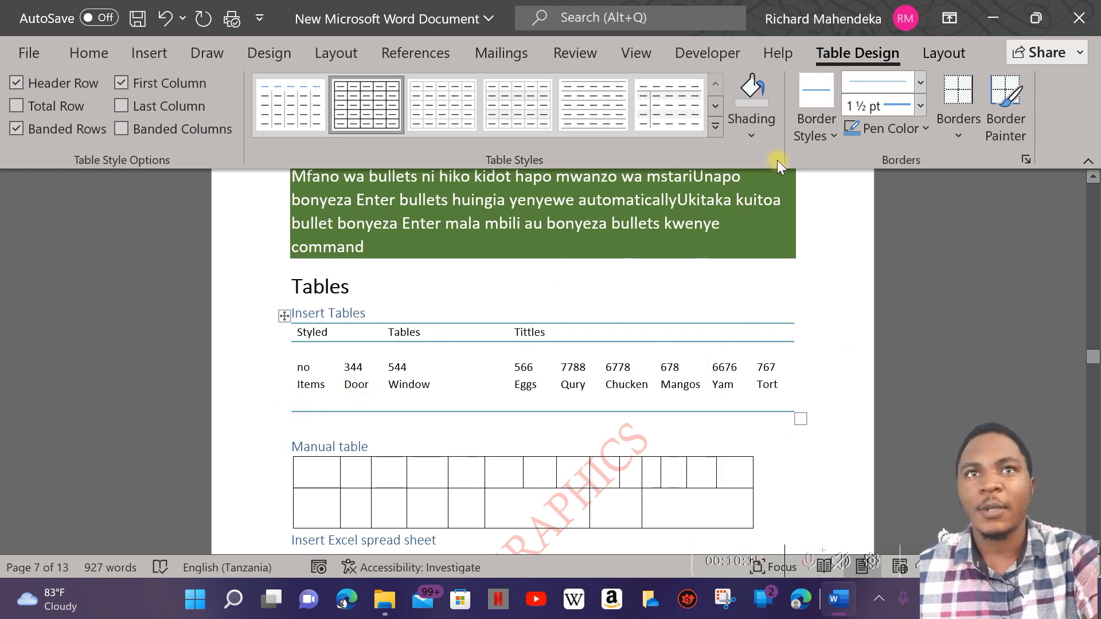
# Step: Add a left border to the first cell of the empty bottom row and a right border to its last cell
pyautogui.click(959, 130)
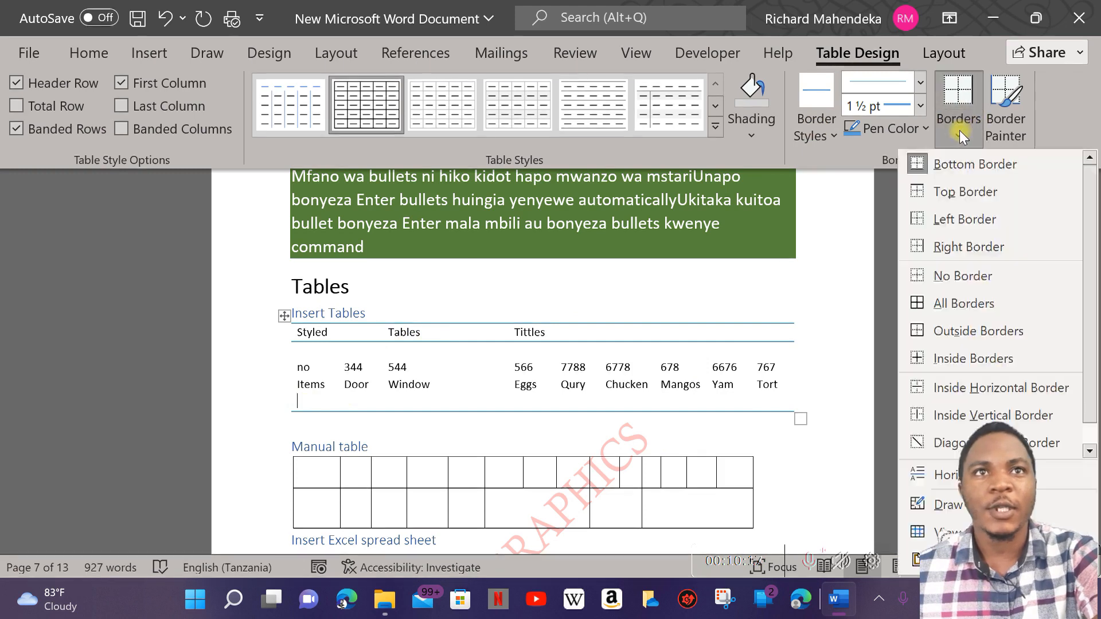
pyautogui.click(936, 216)
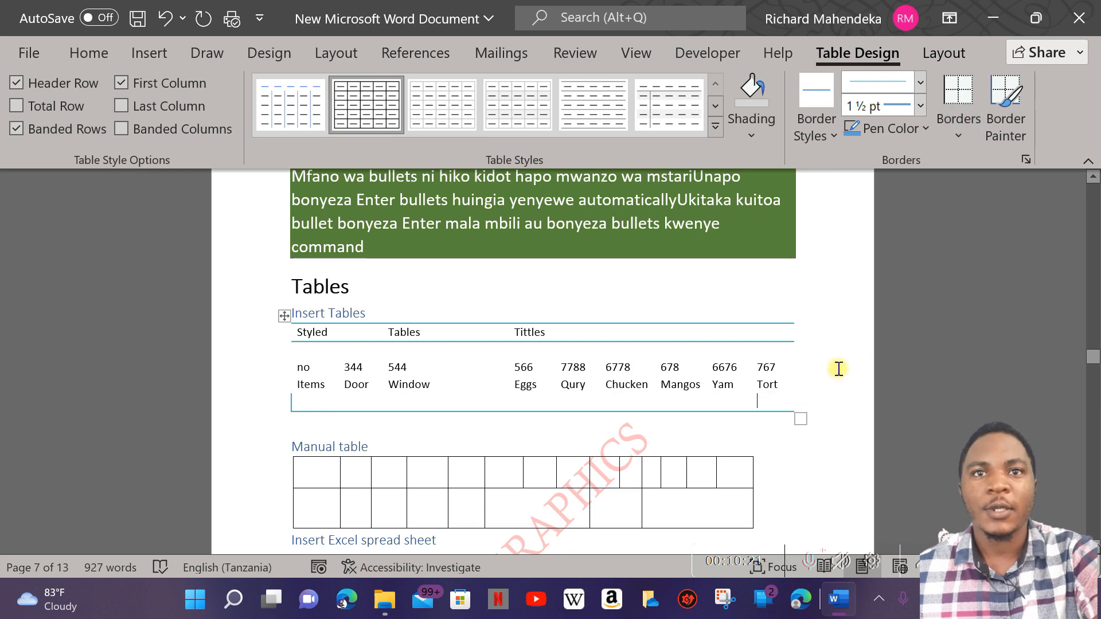
pyautogui.click(969, 125)
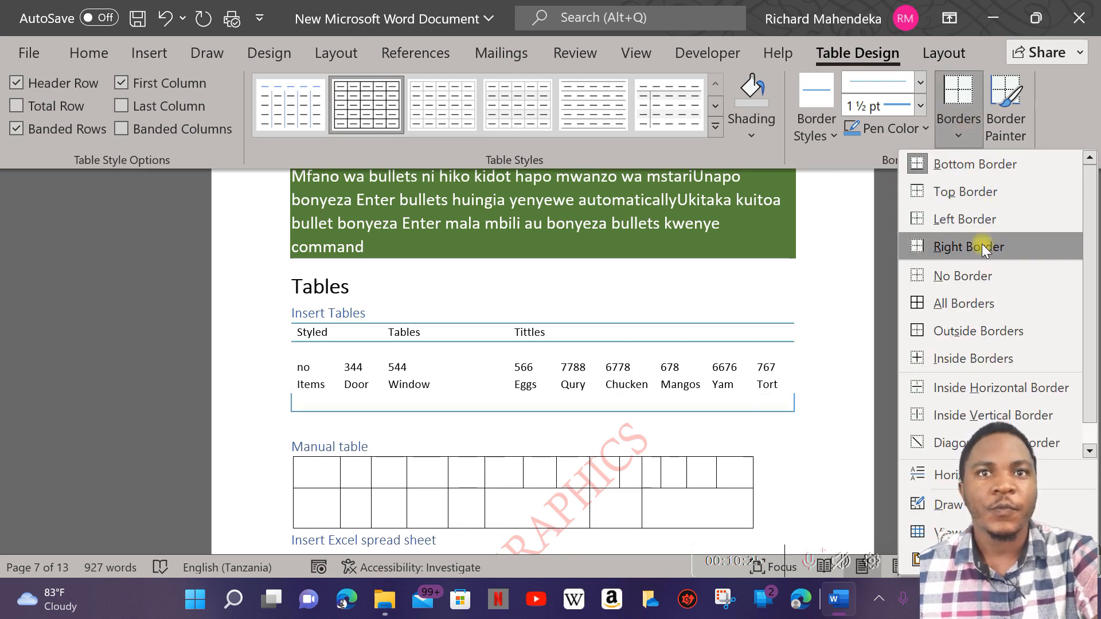
pyautogui.click(982, 245)
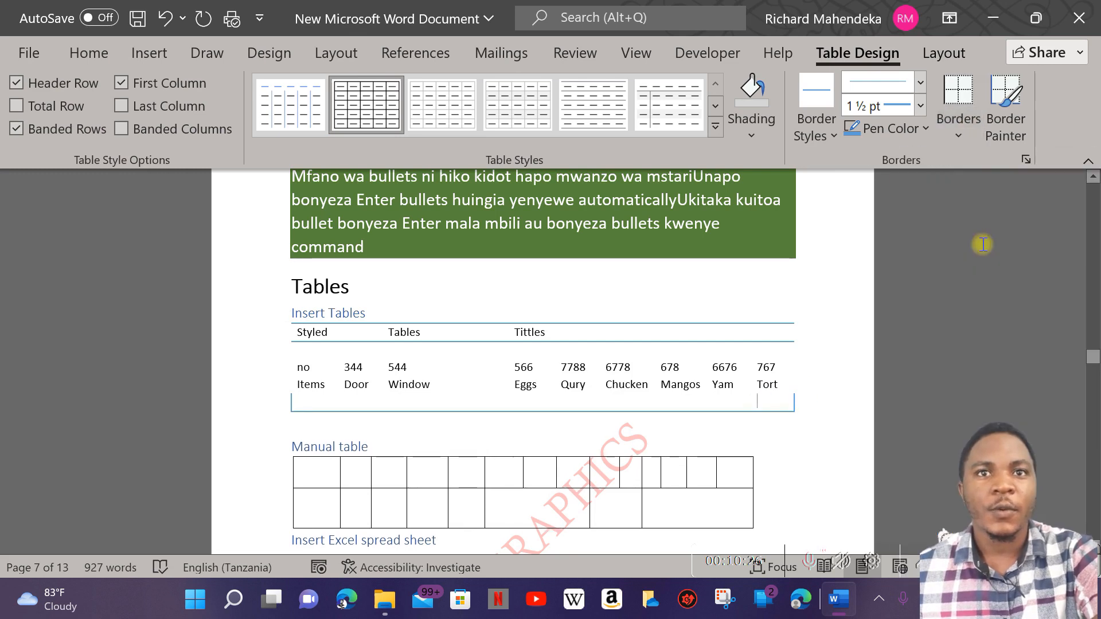
pyautogui.click(844, 312)
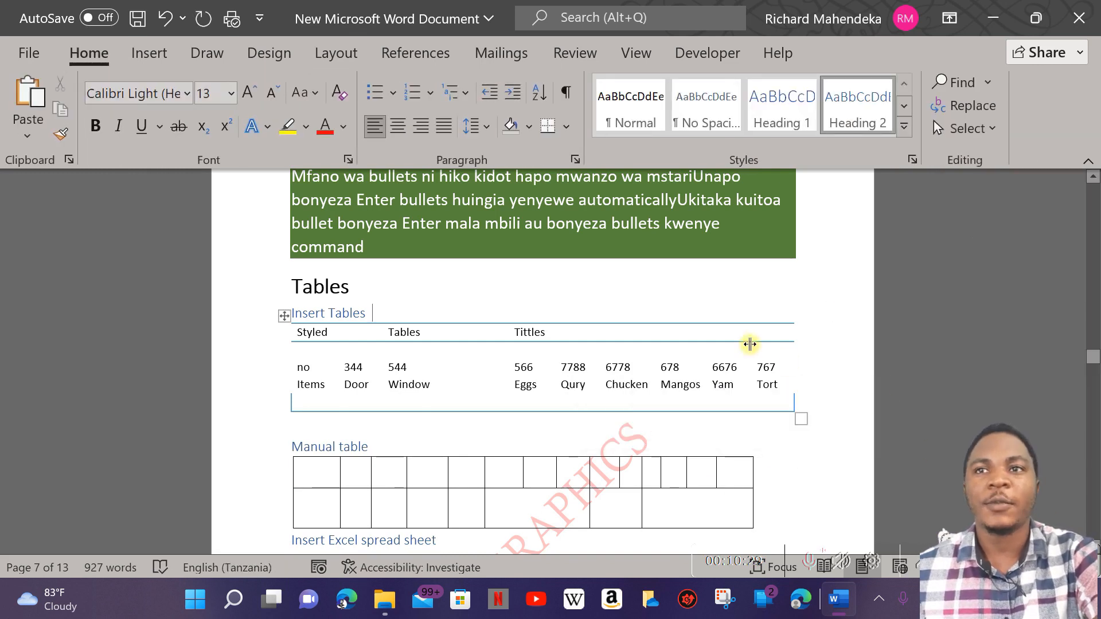
# Step: Look through the document's other tables and examine the lines of the Enrollment in local colleges, 2005 table
pyautogui.scroll(-1, 750, 344)
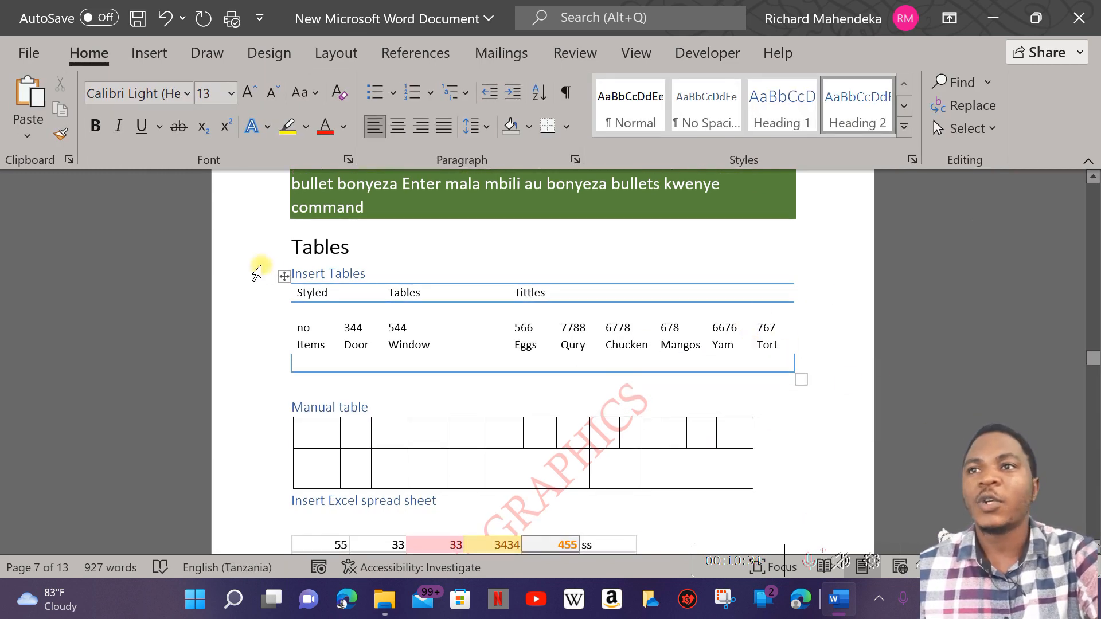
pyautogui.click(247, 258)
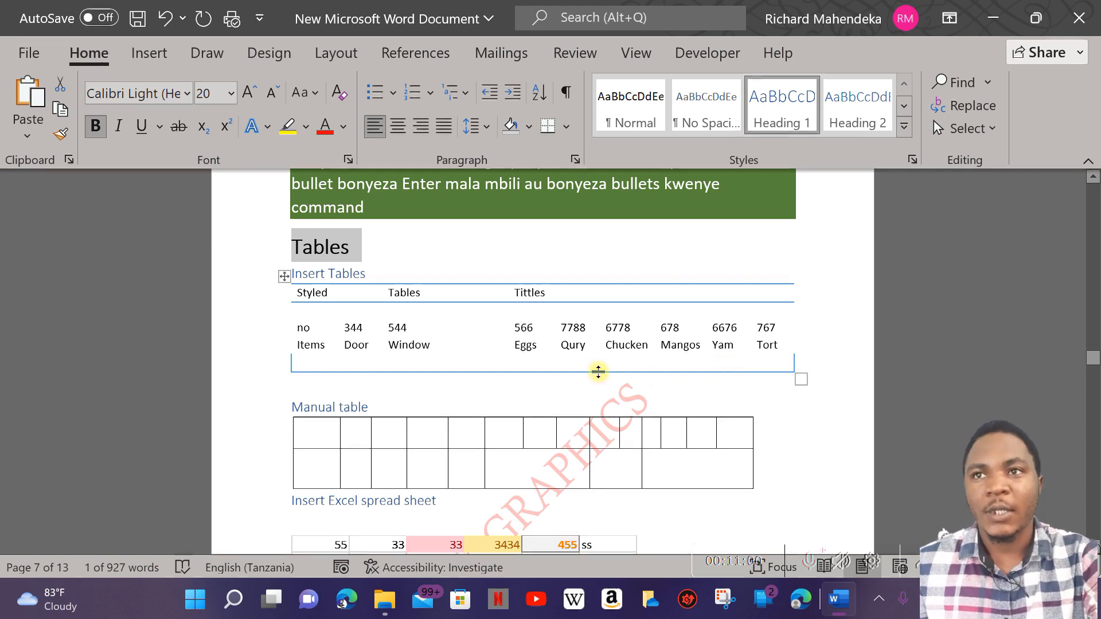
pyautogui.scroll(-3, 502, 346)
pyautogui.scroll(-15, 502, 348)
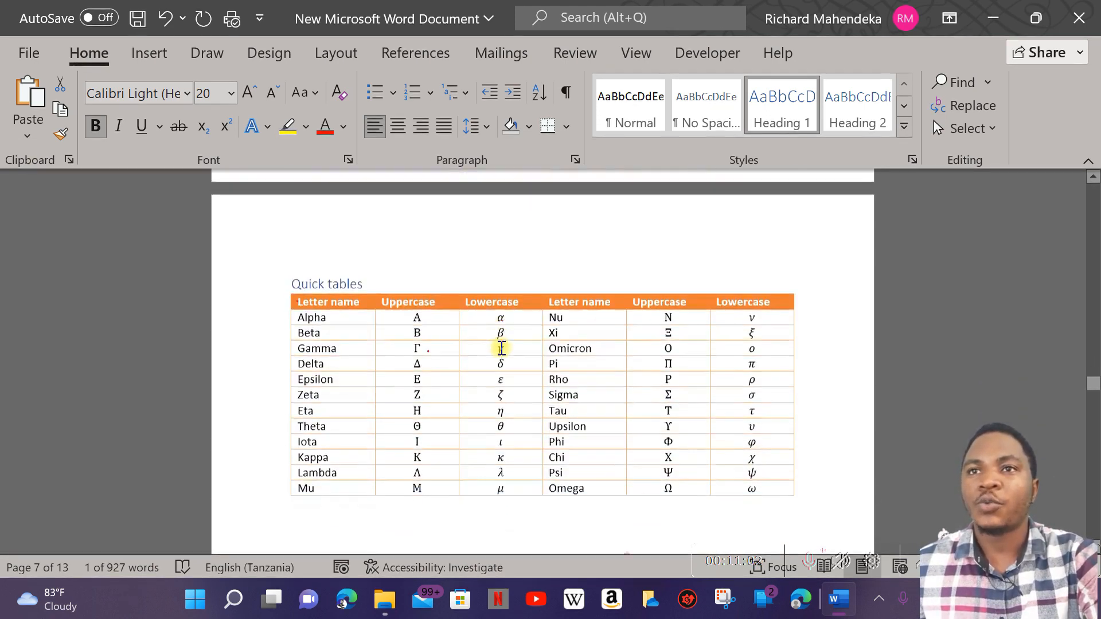
pyautogui.scroll(-15, 502, 351)
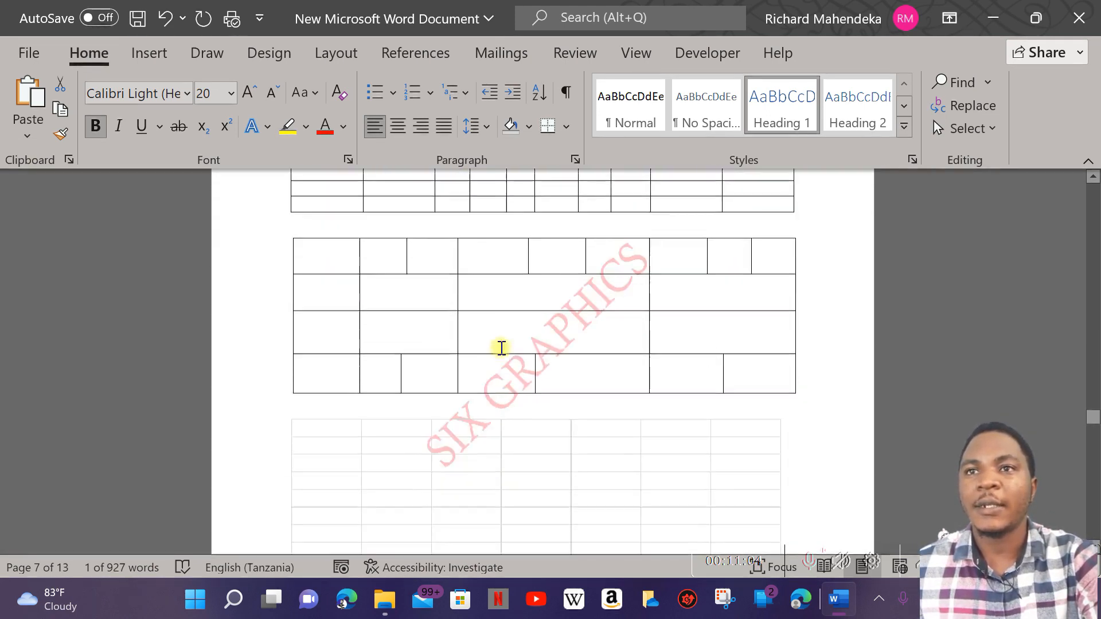
pyautogui.scroll(-15, 503, 351)
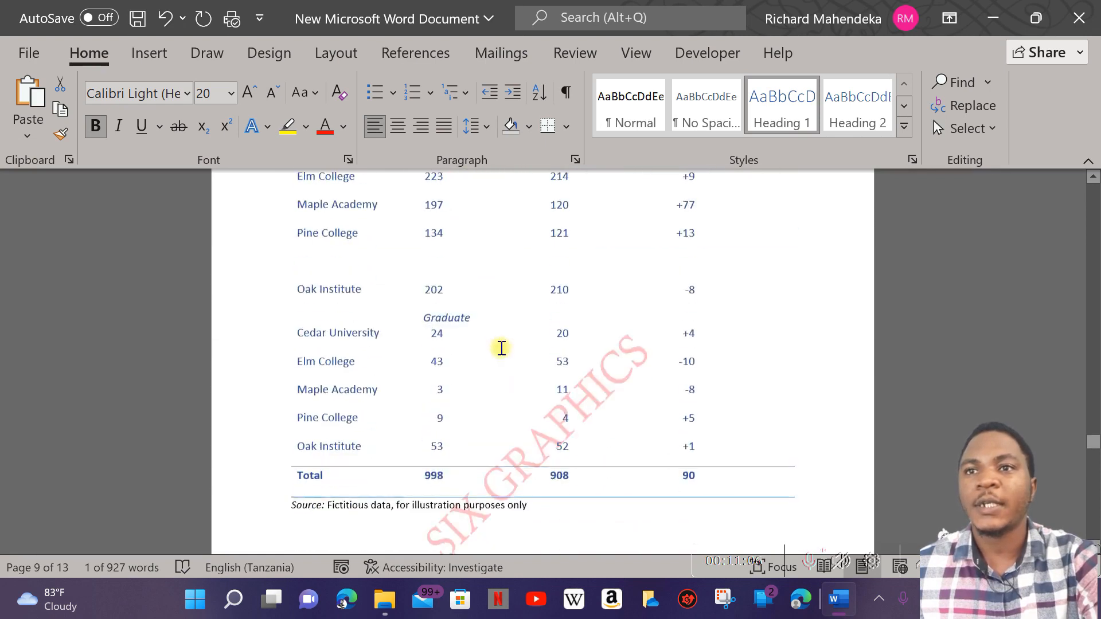
pyautogui.scroll(5, 502, 348)
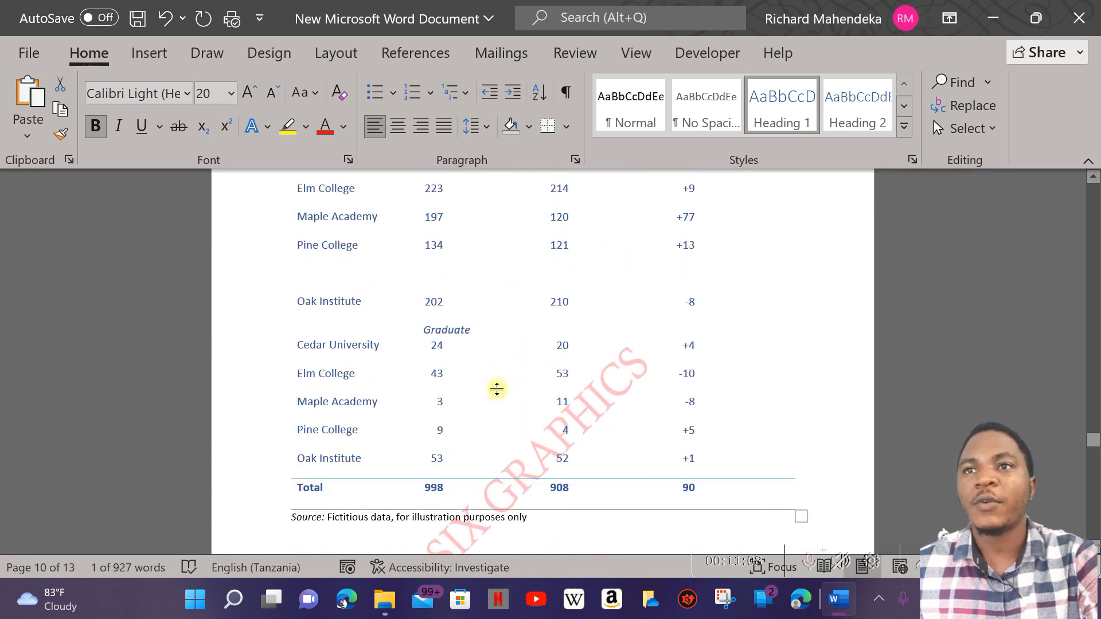
pyautogui.scroll(2, 513, 511)
pyautogui.scroll(-4, 513, 511)
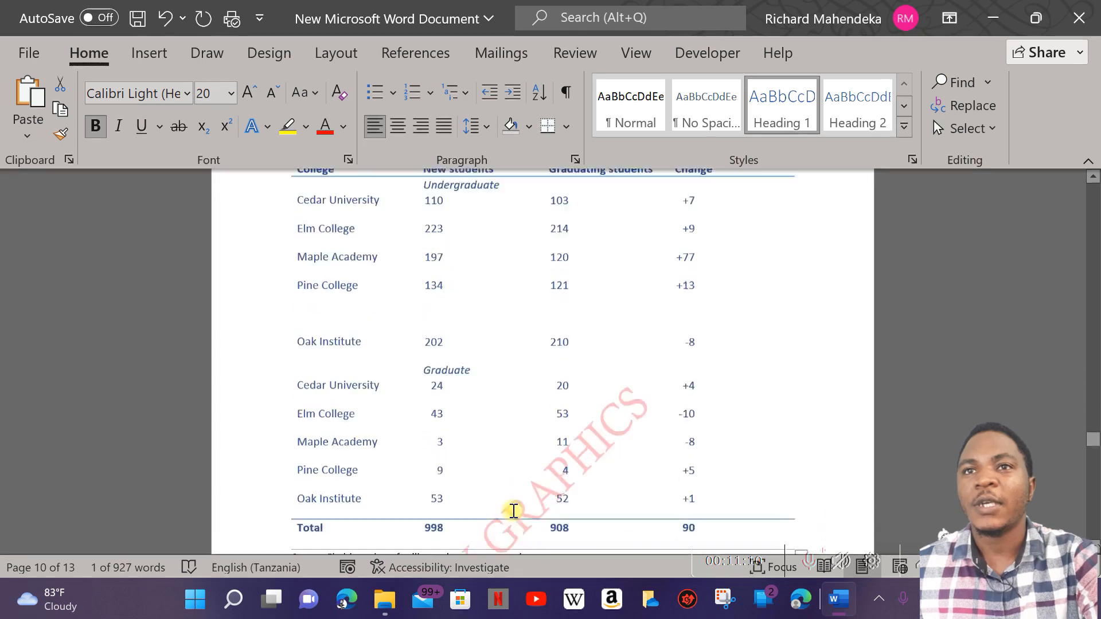
pyautogui.scroll(3, 513, 511)
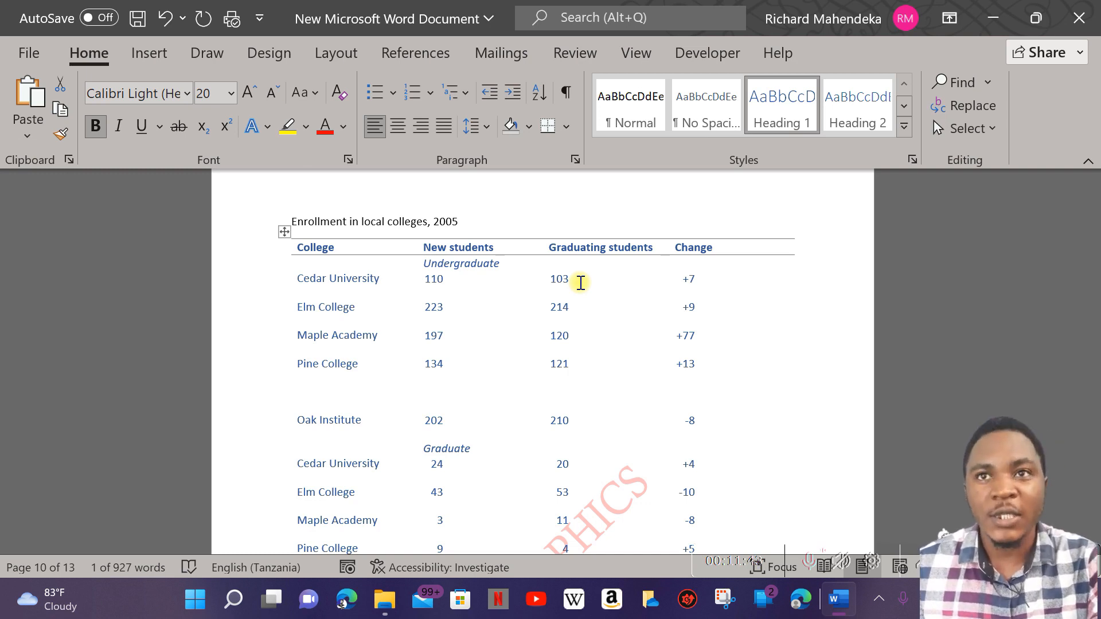
pyautogui.scroll(-3, 484, 270)
pyautogui.scroll(3, 484, 270)
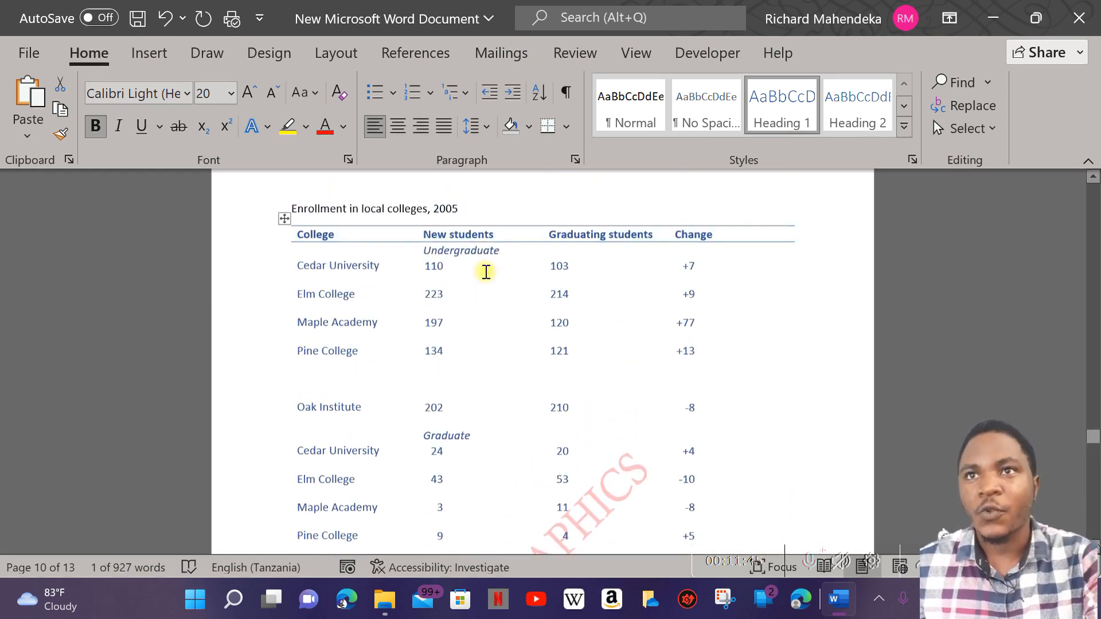
pyautogui.scroll(1, 486, 272)
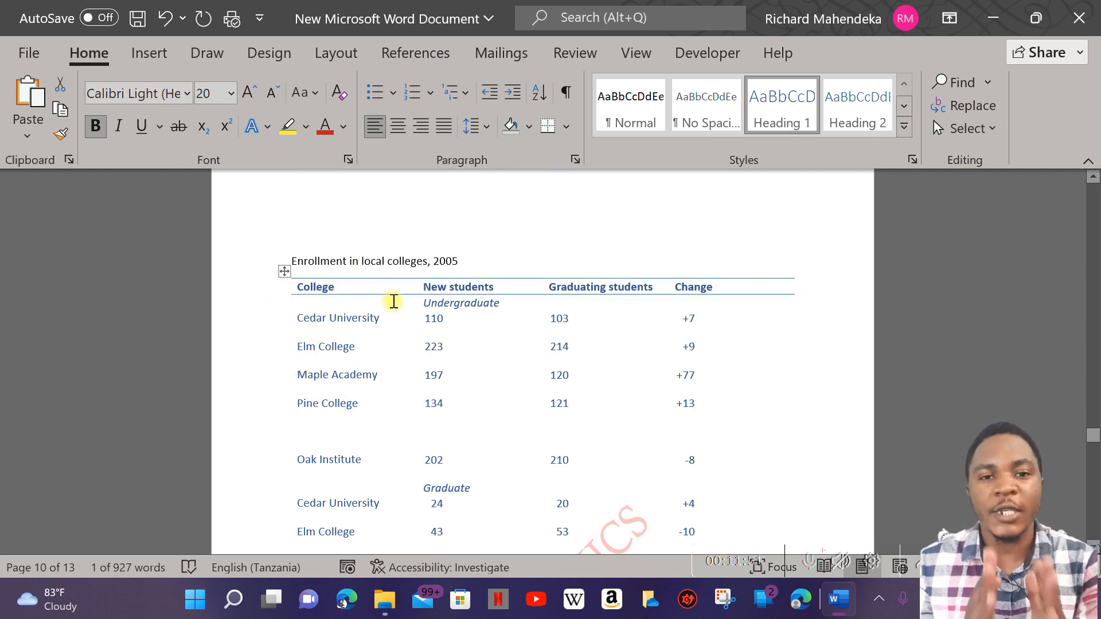
pyautogui.scroll(-4, 394, 301)
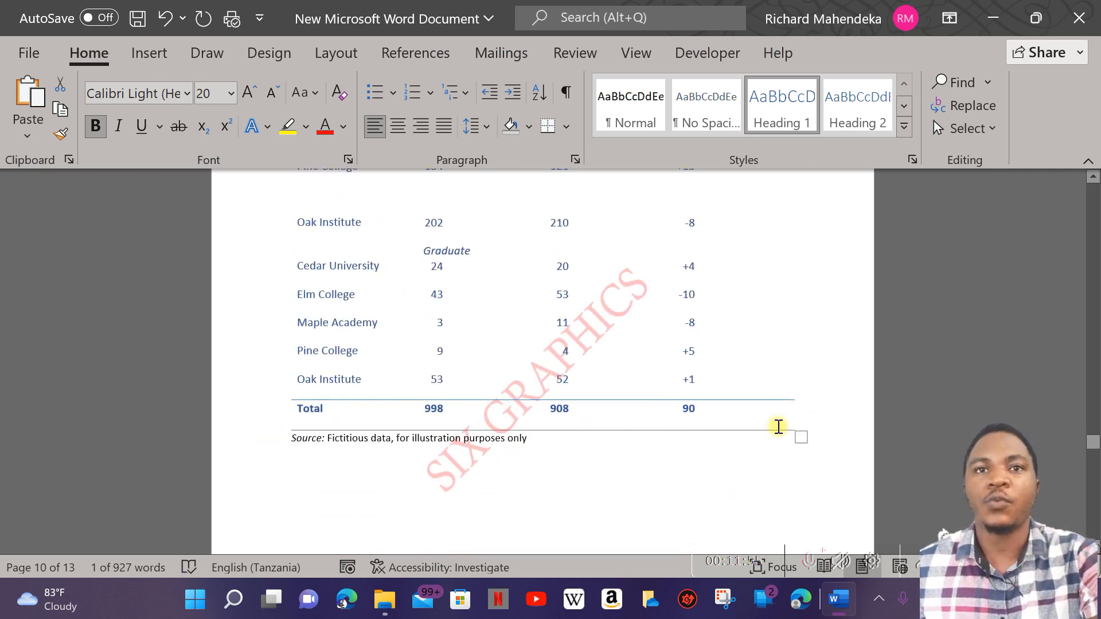
pyautogui.scroll(3, 445, 410)
pyautogui.scroll(2, 447, 408)
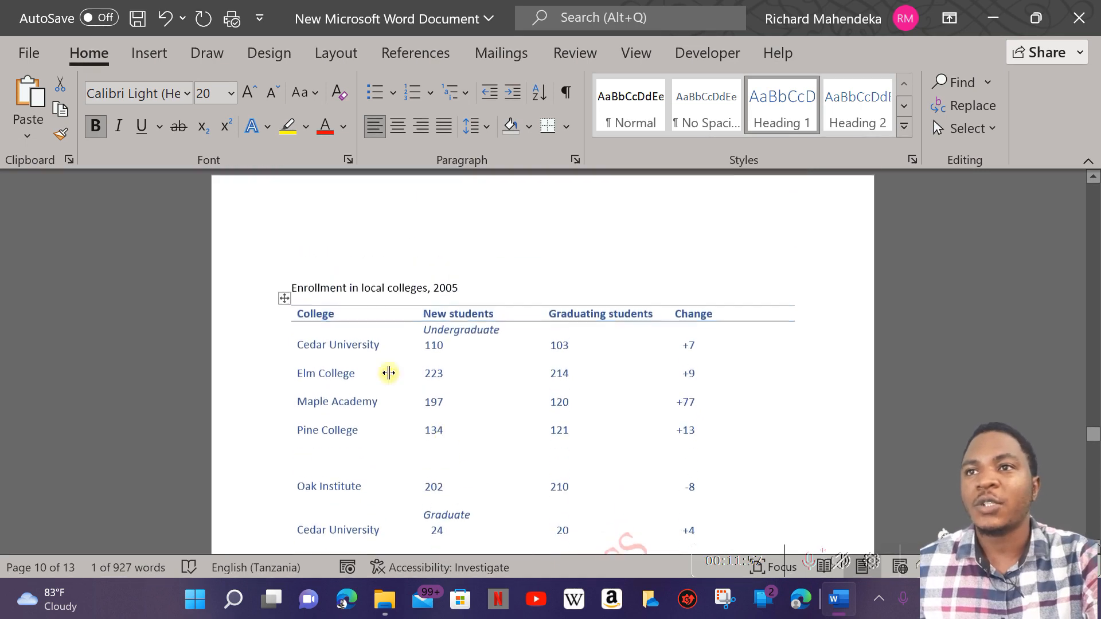
# Step: Open Table Properties for the whole Enrollment in local colleges table and review its row, column, cell, alt text and table settings
pyautogui.click(281, 310)
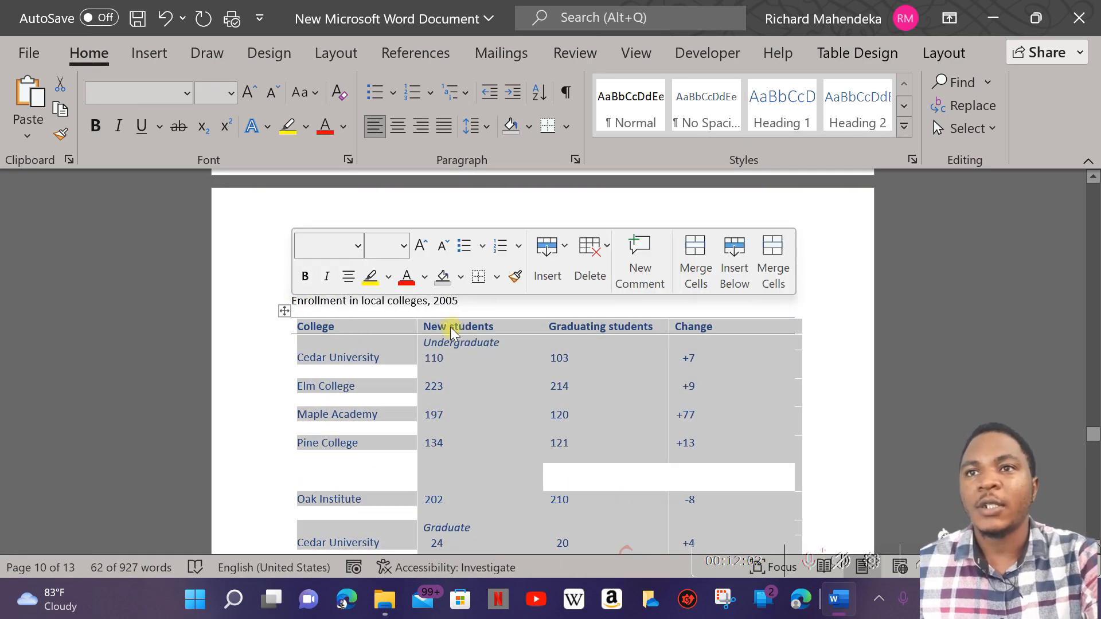
pyautogui.rightClick(347, 328)
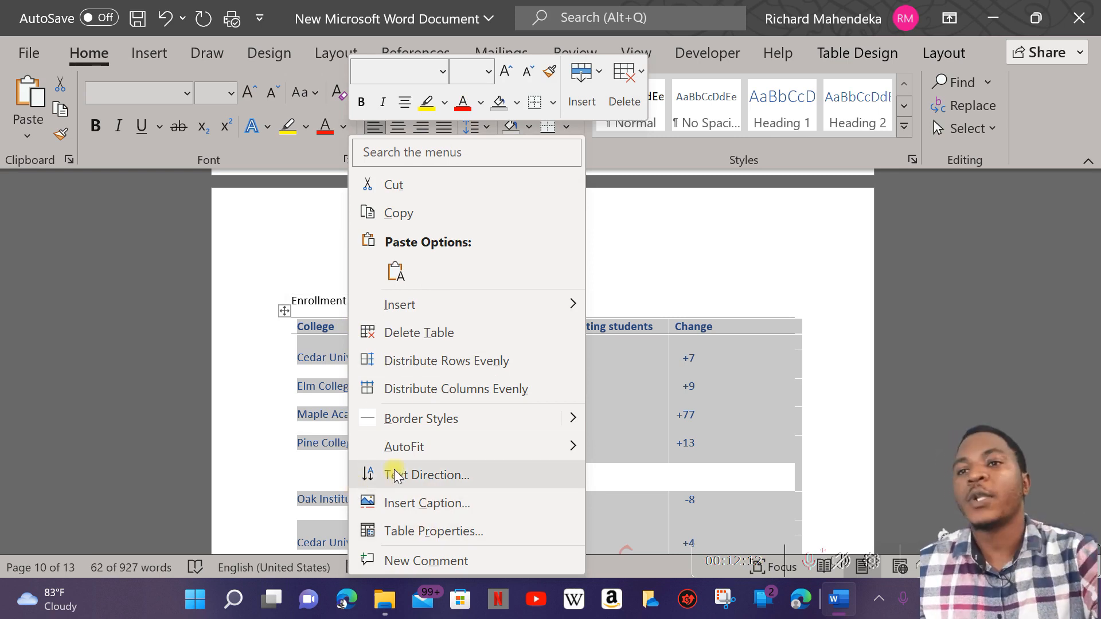
pyautogui.click(455, 532)
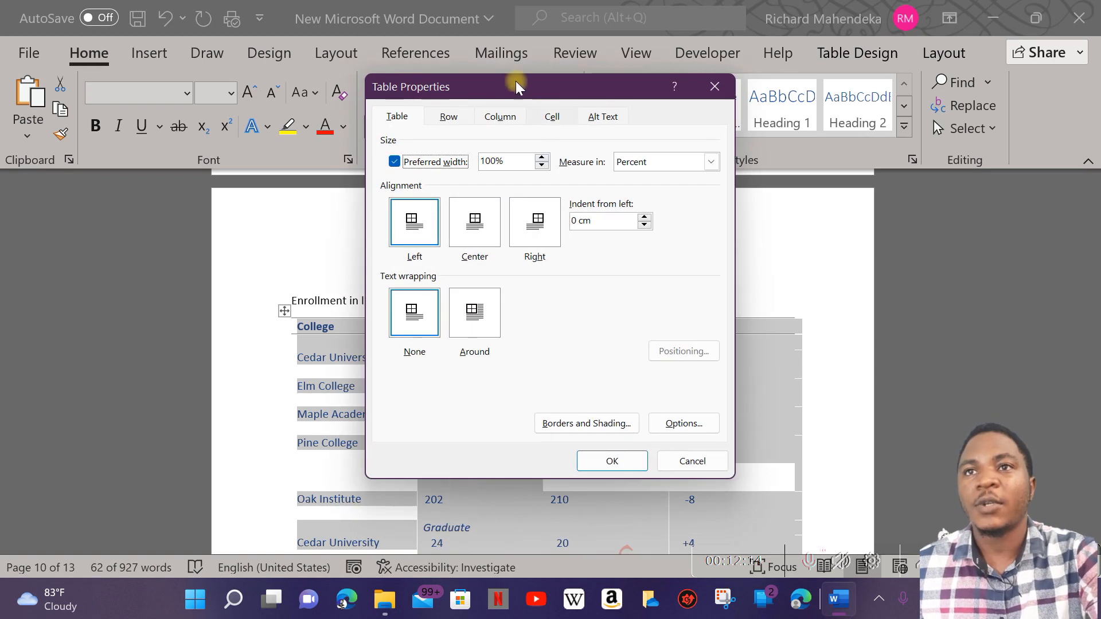
pyautogui.moveTo(476, 90); pyautogui.dragTo(481, 125)
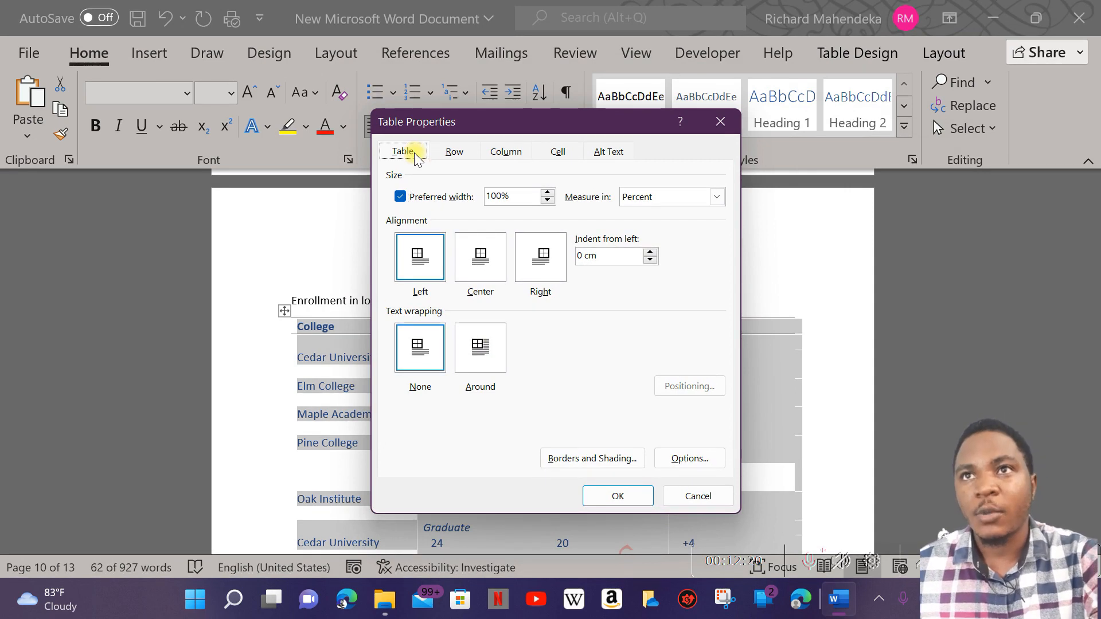
pyautogui.click(453, 154)
pyautogui.click(496, 153)
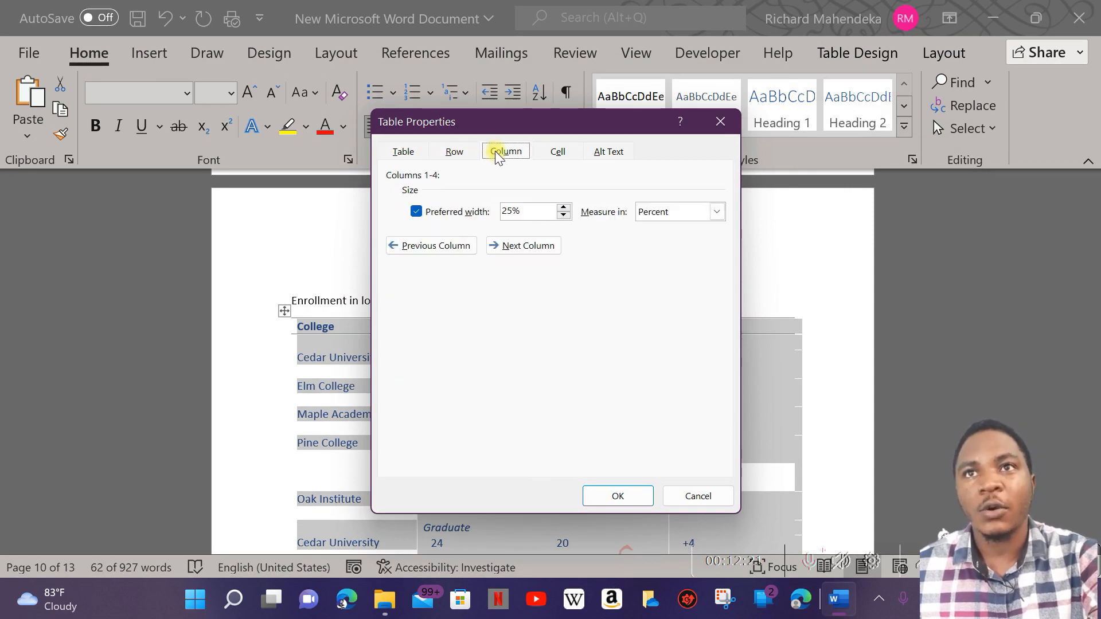
pyautogui.click(561, 149)
pyautogui.click(614, 150)
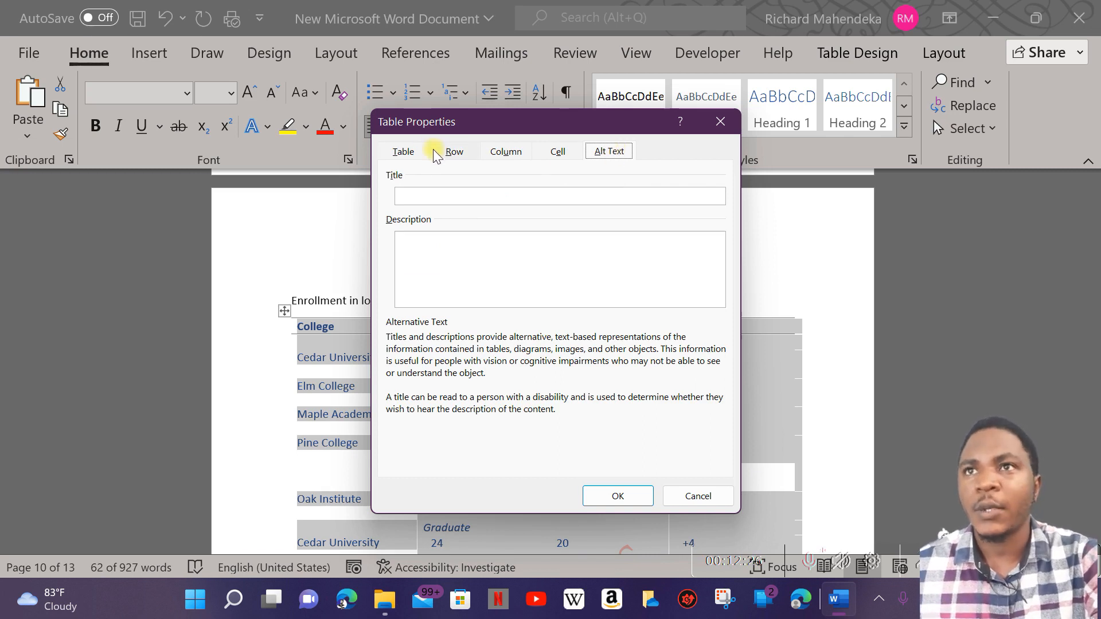
pyautogui.click(412, 152)
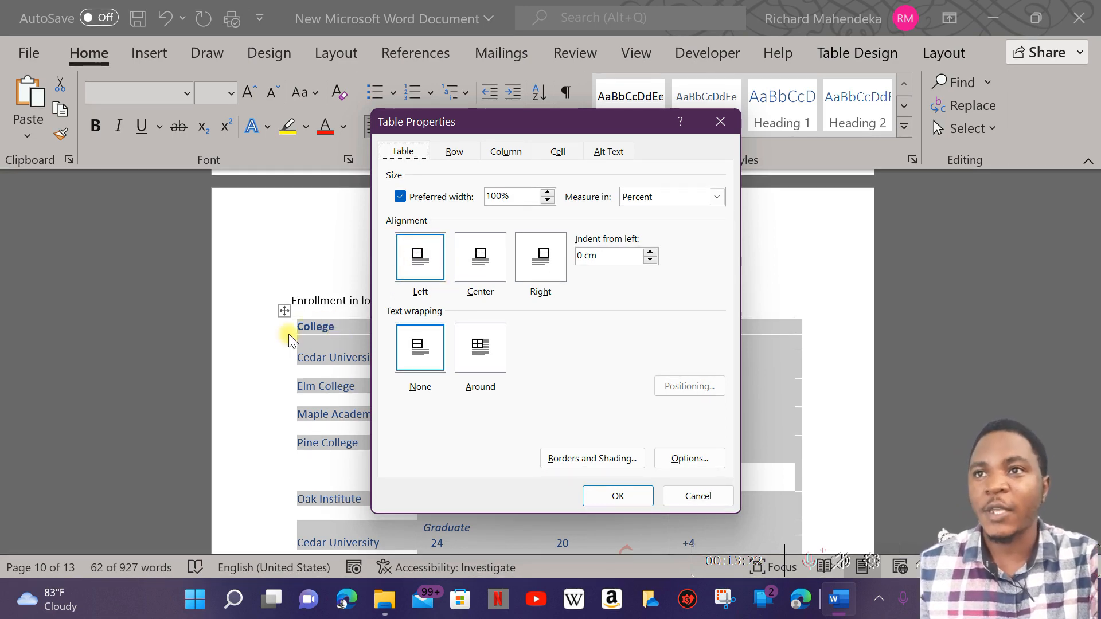
# Step: Set the Enrollment in local colleges table's alignment to Right in Table Properties and check the whole table
pyautogui.click(542, 259)
pyautogui.click(631, 490)
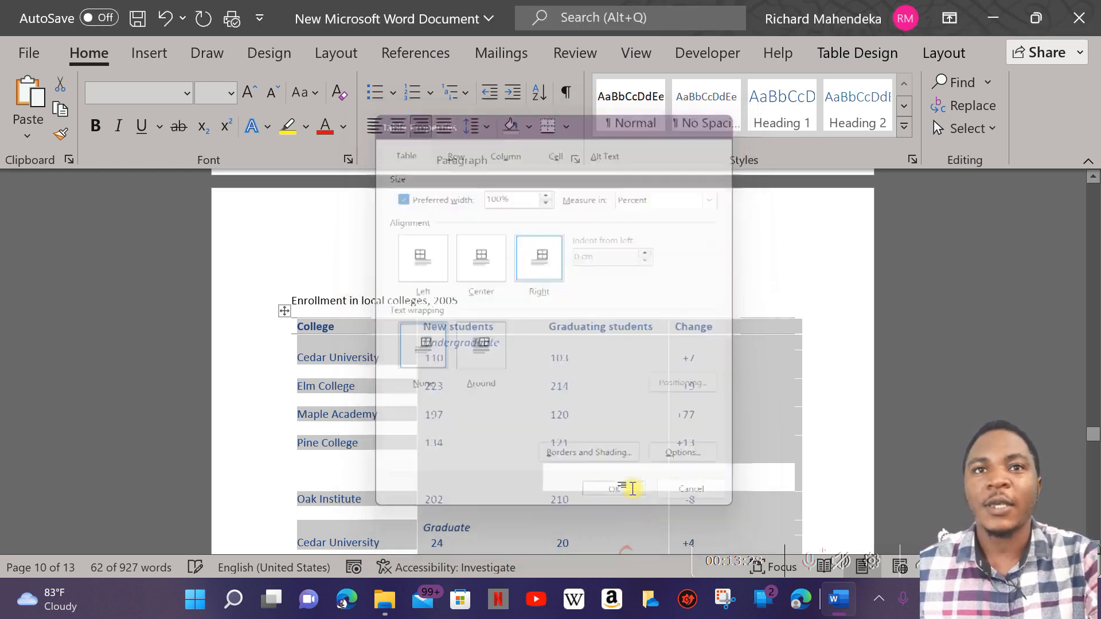
pyautogui.scroll(-3, 750, 283)
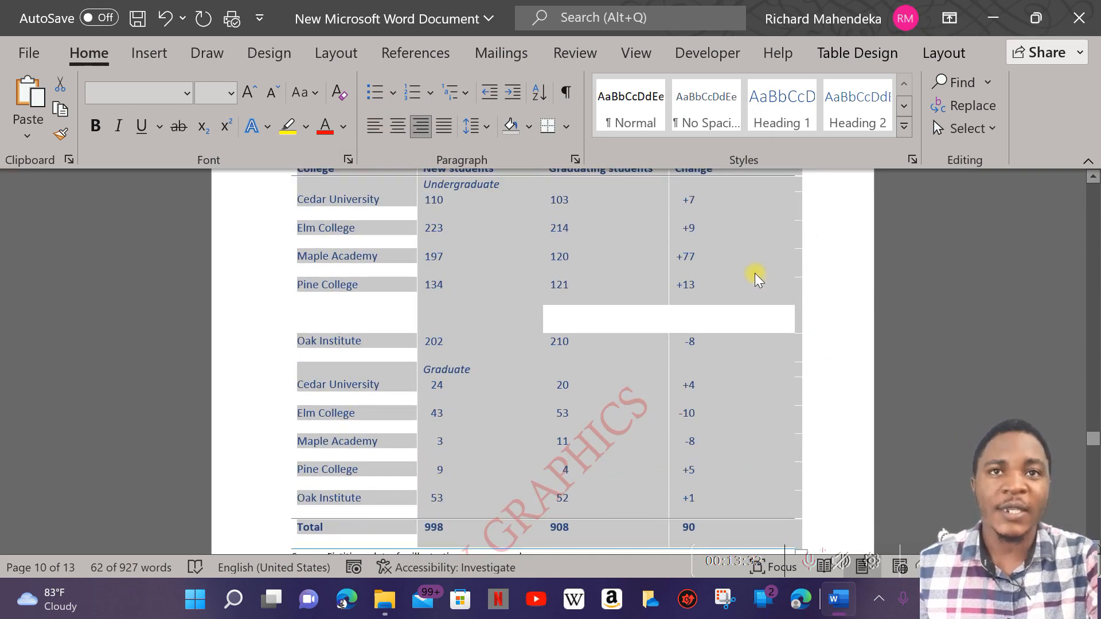
pyautogui.scroll(2, 755, 273)
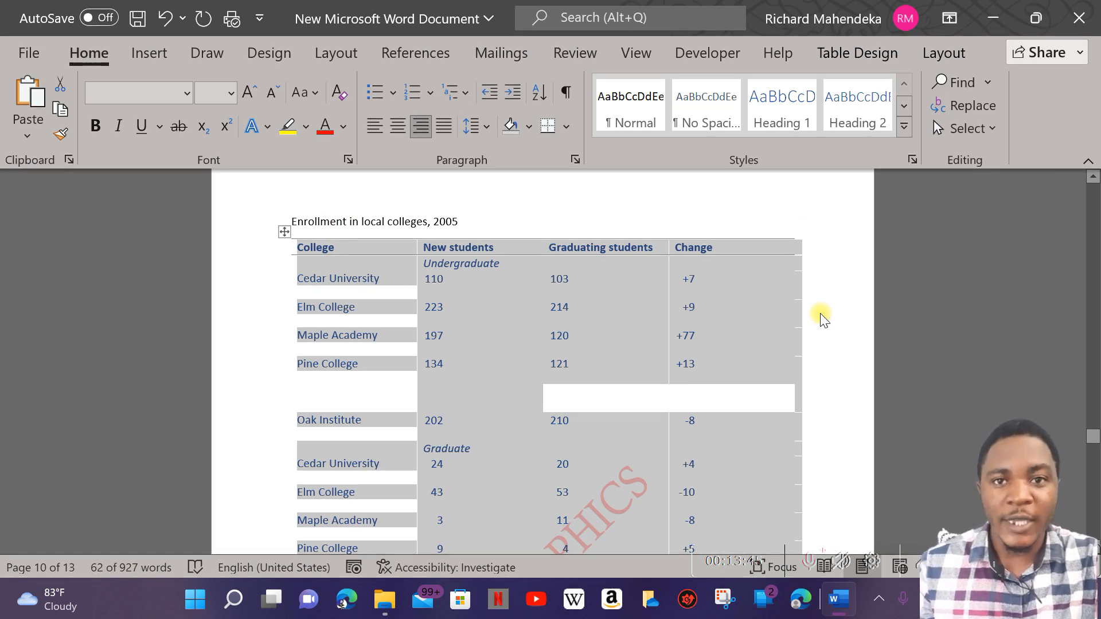
# Step: Open Table Properties for the whole Enrollment in local colleges table, review its width and alignment settings, and close it without changes
pyautogui.rightClick(354, 225)
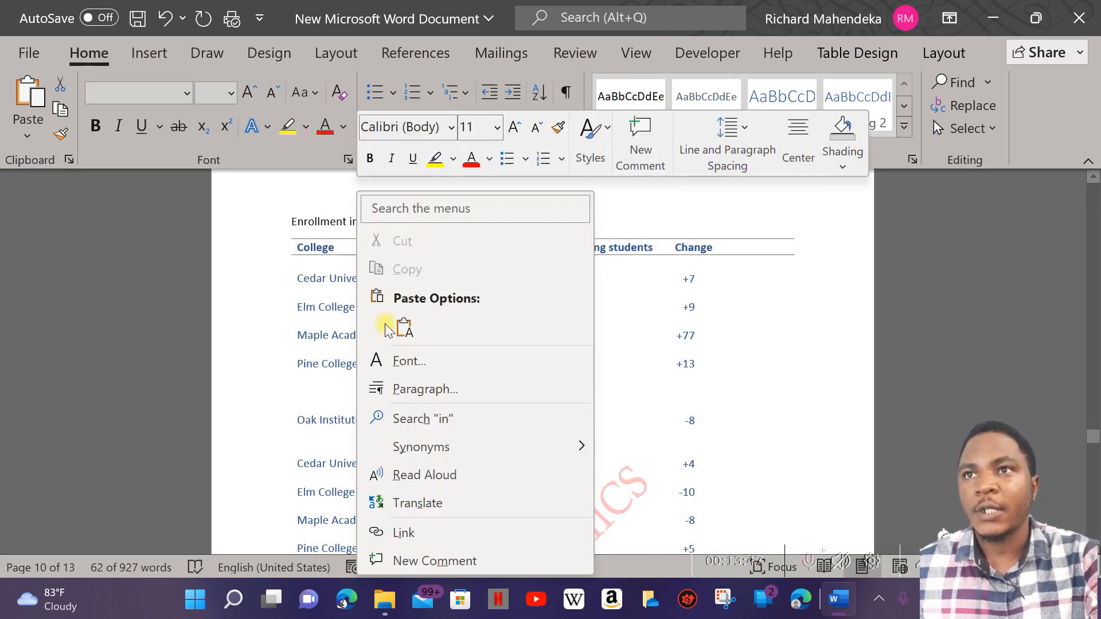
pyautogui.click(295, 228)
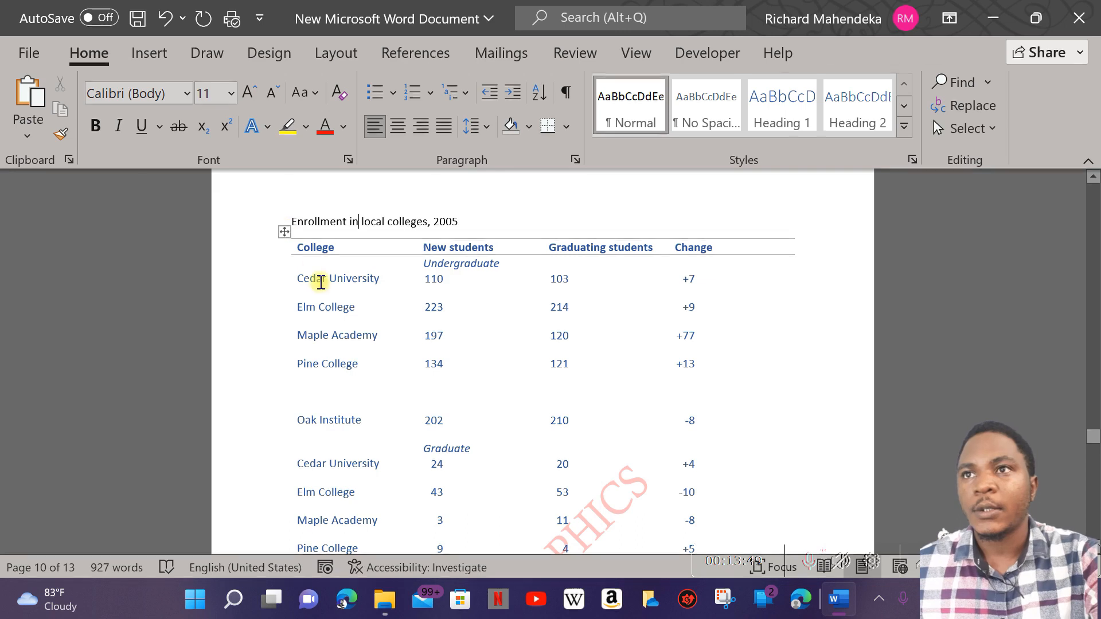
pyautogui.click(282, 230)
pyautogui.rightClick(282, 229)
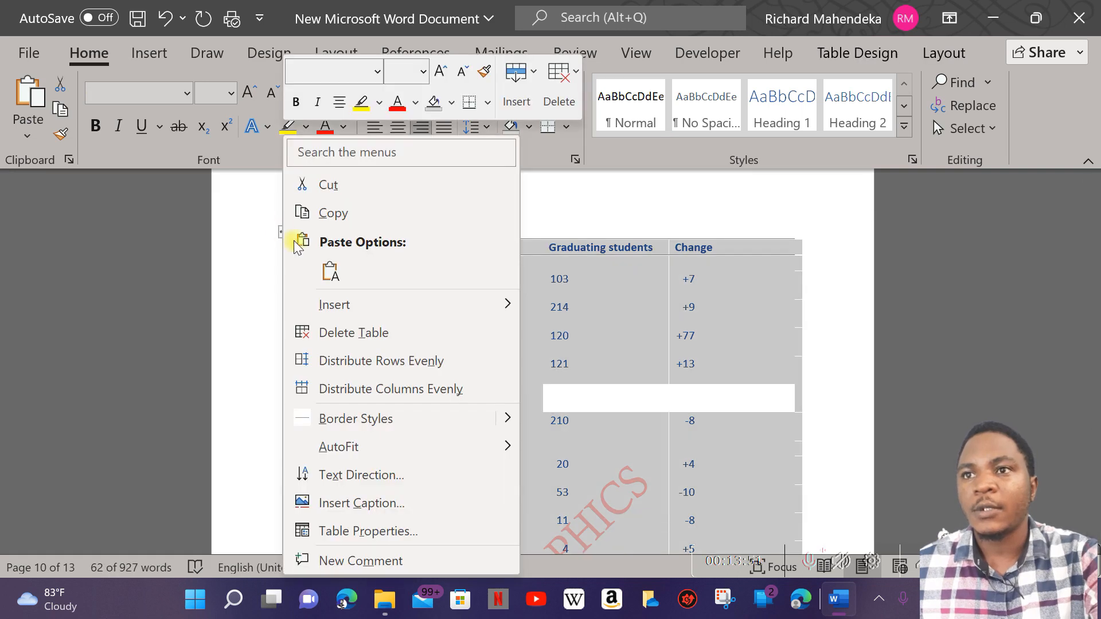
pyautogui.click(378, 533)
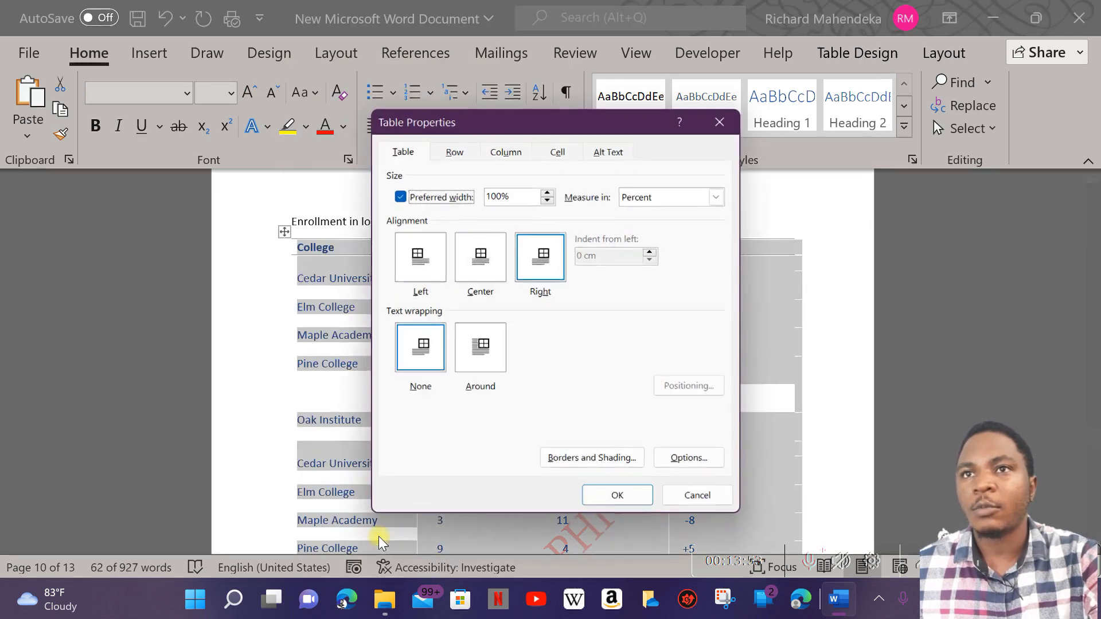
pyautogui.moveTo(483, 119); pyautogui.dragTo(513, 128)
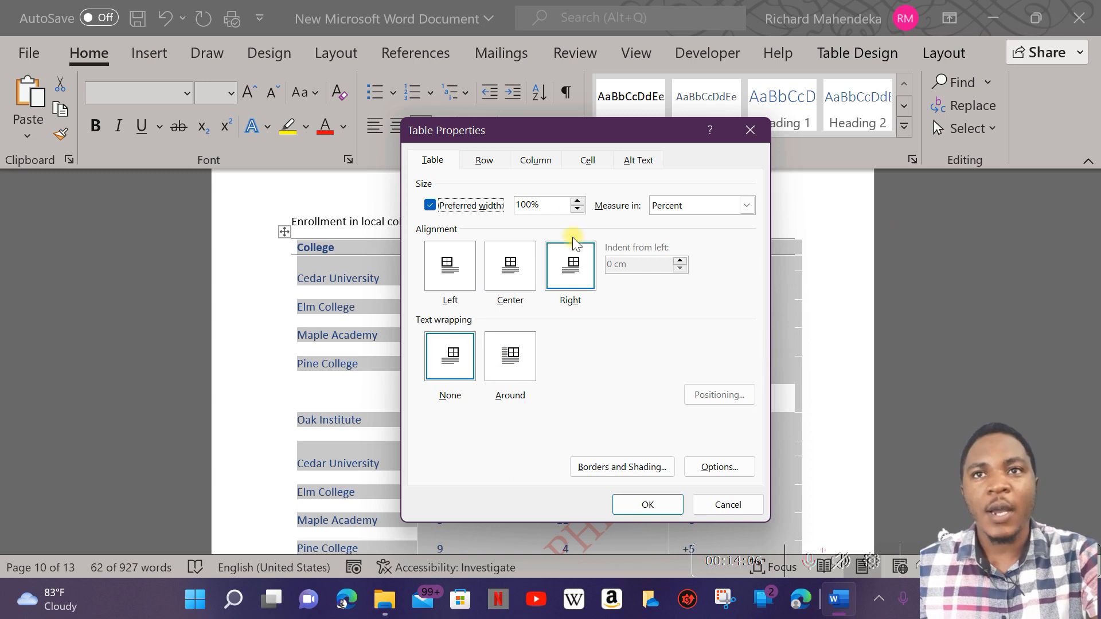
pyautogui.click(749, 131)
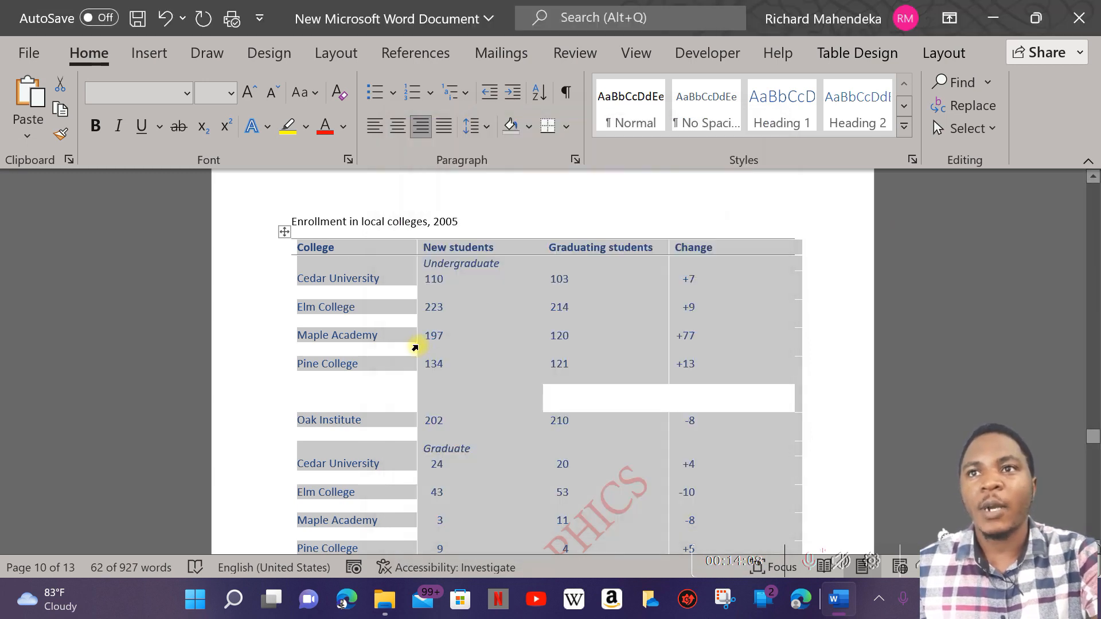
# Step: Examine the whole Enrollment in local colleges table and how its width fills the page between the margins
pyautogui.scroll(-4, 418, 344)
pyautogui.scroll(2, 415, 347)
pyautogui.scroll(10, 415, 347)
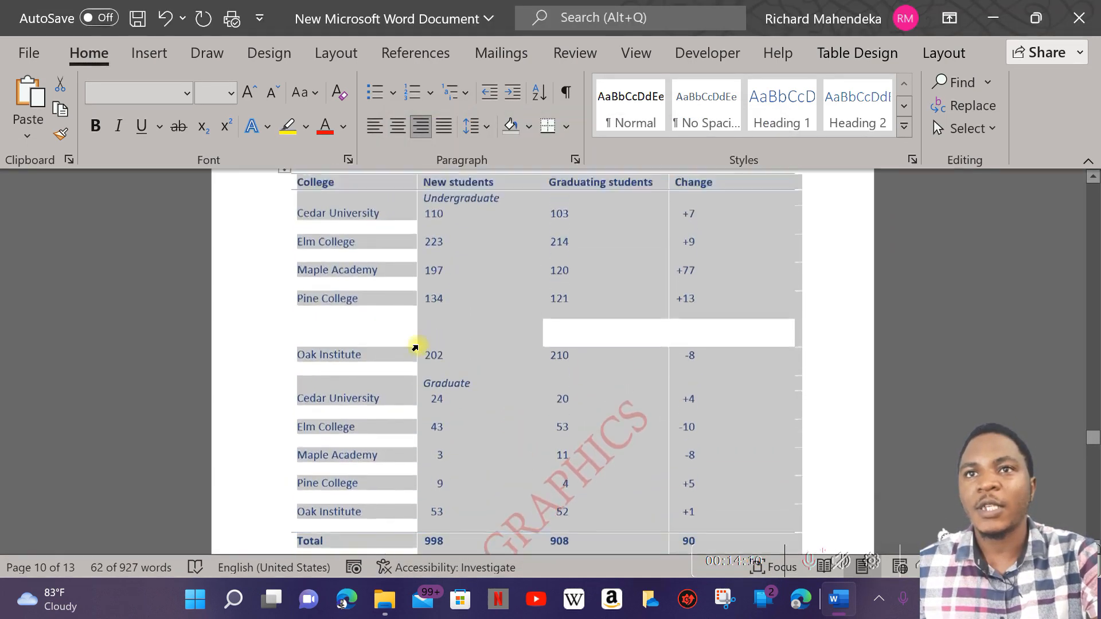
pyautogui.scroll(-10, 417, 313)
pyautogui.scroll(-5, 435, 298)
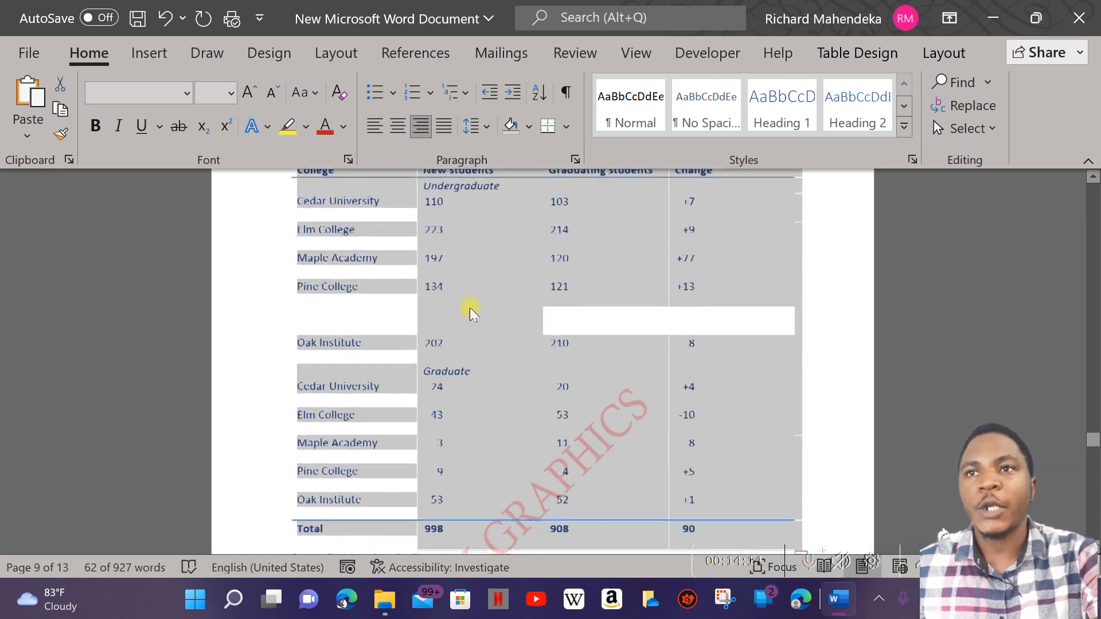
pyautogui.click(504, 343)
pyautogui.scroll(4, 566, 317)
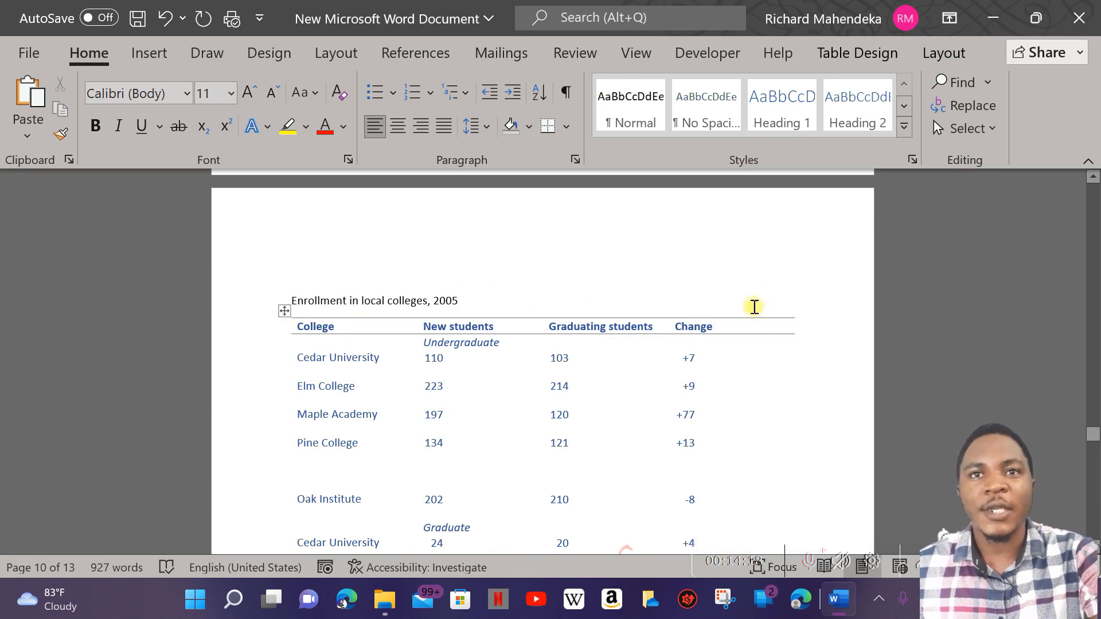
pyautogui.scroll(-2, 754, 307)
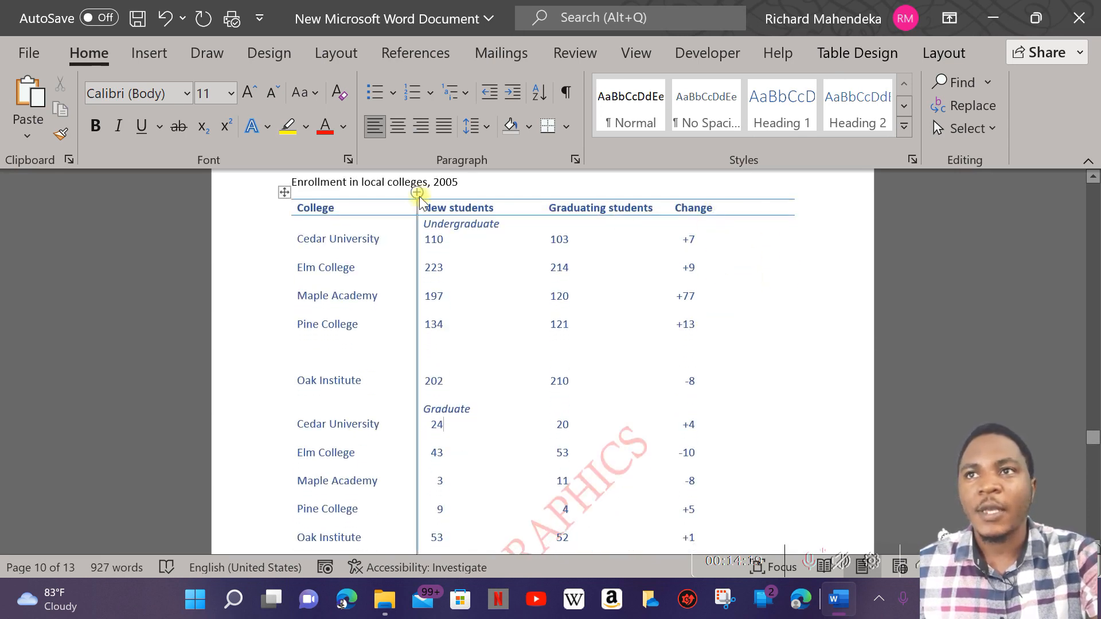
# Step: Narrow the College, New students, Graduating students and Change columns close to their text, reducing the table's width to about 72%
pyautogui.moveTo(407, 215); pyautogui.dragTo(374, 214)
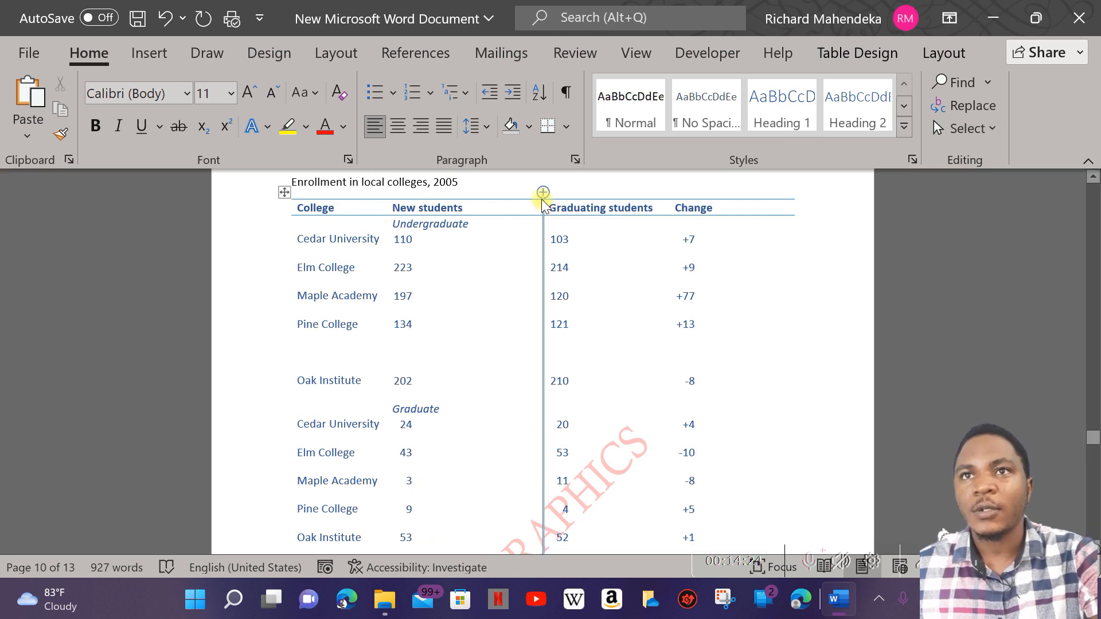
pyautogui.moveTo(542, 208); pyautogui.dragTo(472, 207)
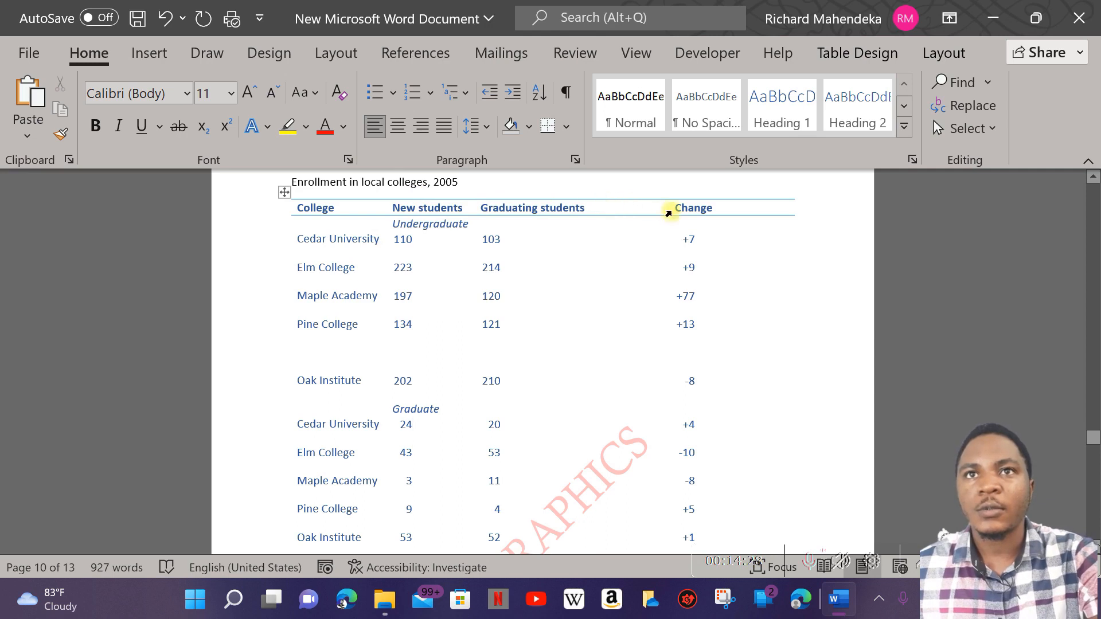
pyautogui.moveTo(666, 208); pyautogui.dragTo(592, 208)
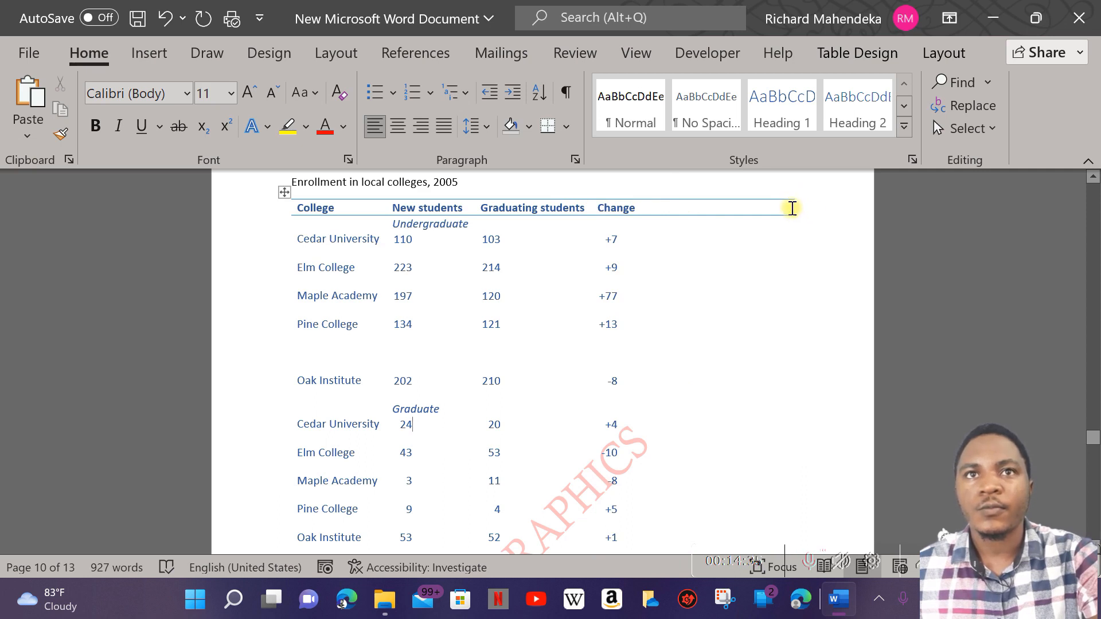
pyautogui.moveTo(794, 205); pyautogui.dragTo(721, 210)
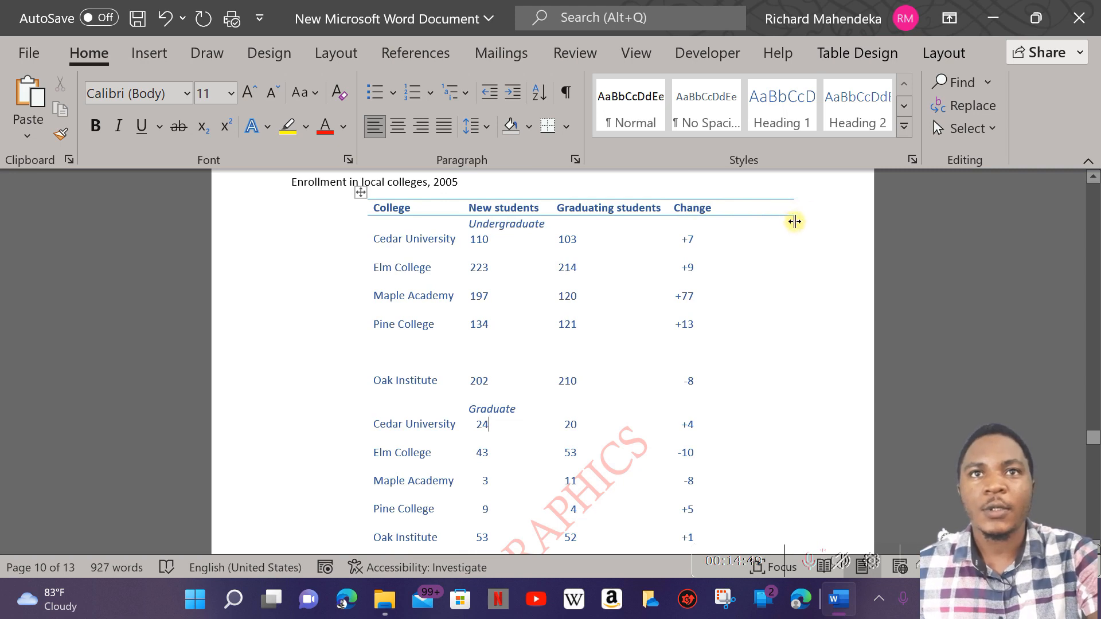
pyautogui.moveTo(794, 221); pyautogui.dragTo(752, 224)
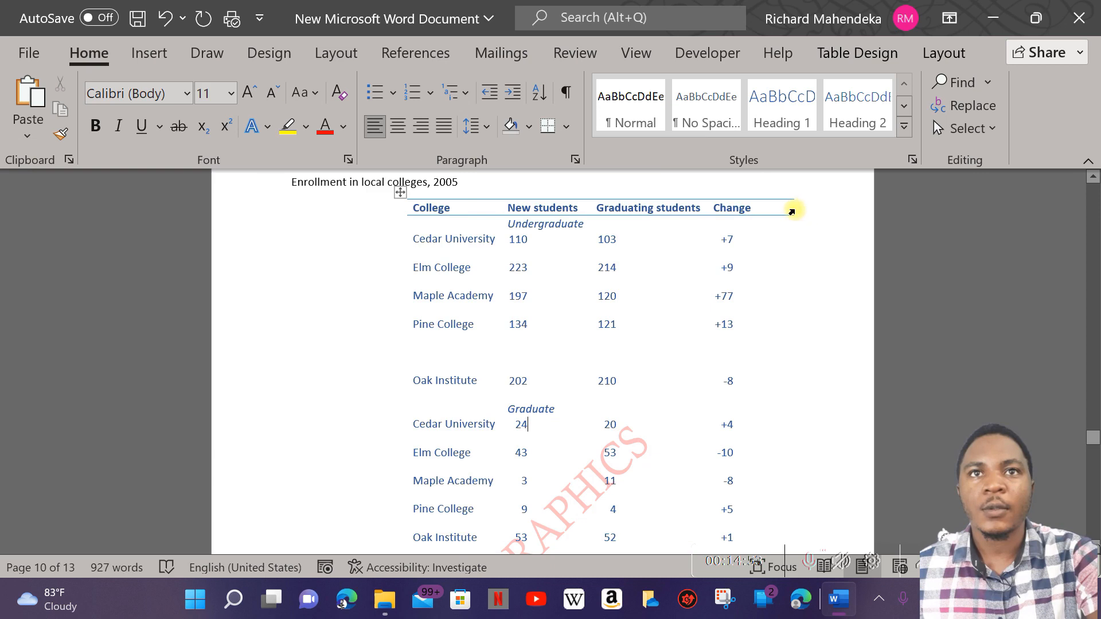
pyautogui.moveTo(792, 220); pyautogui.dragTo(768, 221)
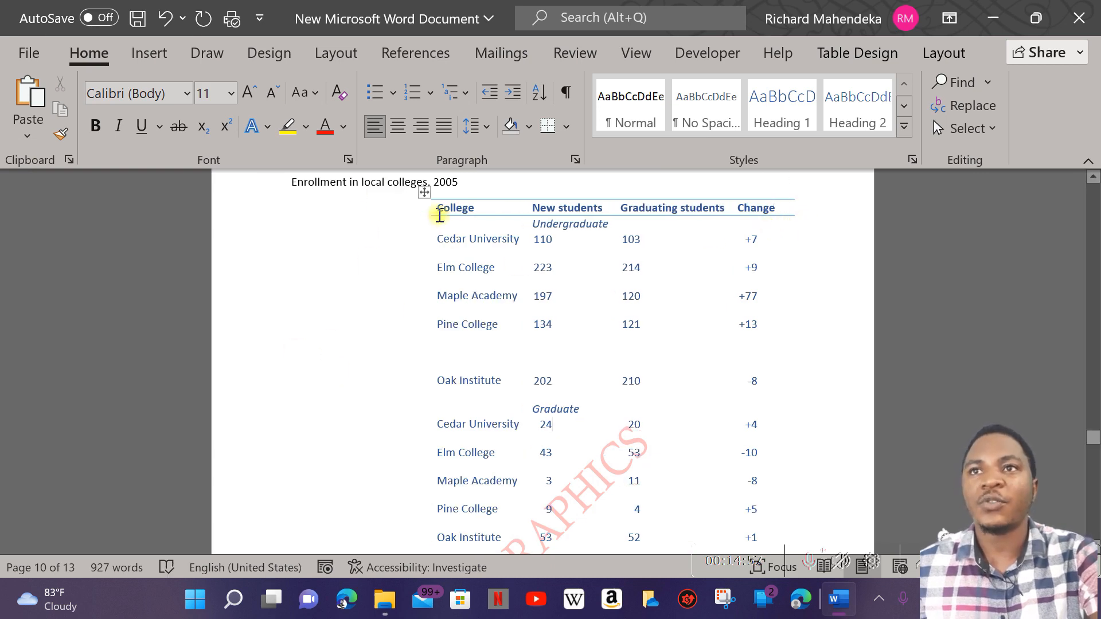
# Step: Set the whole narrowed Enrollment in local colleges table's alignment to Center in Table Properties
pyautogui.click(424, 192)
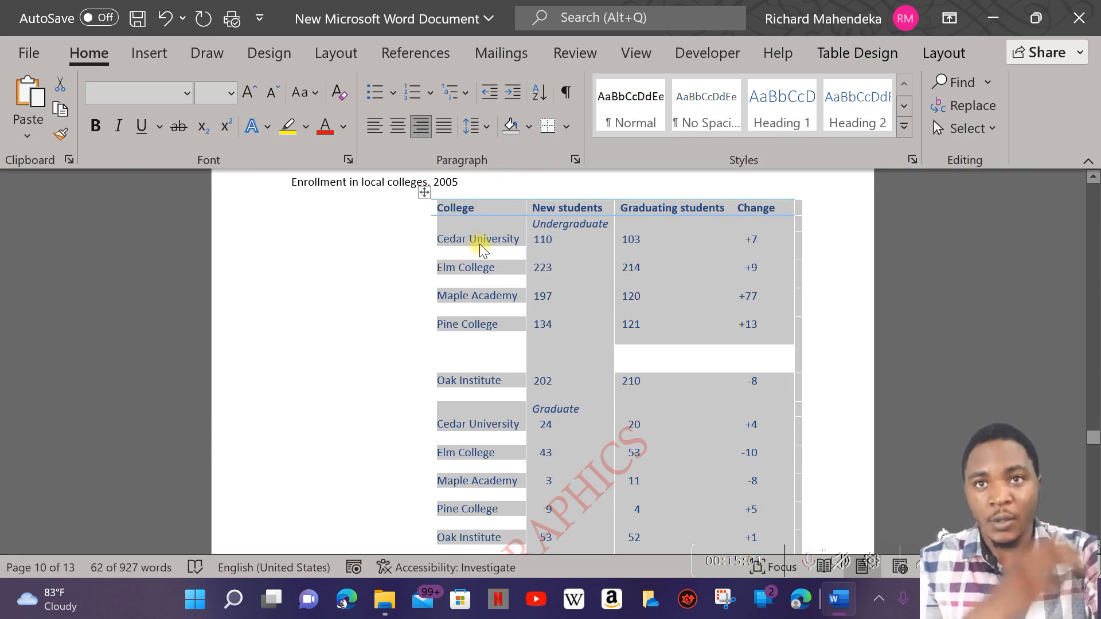
pyautogui.rightClick(429, 196)
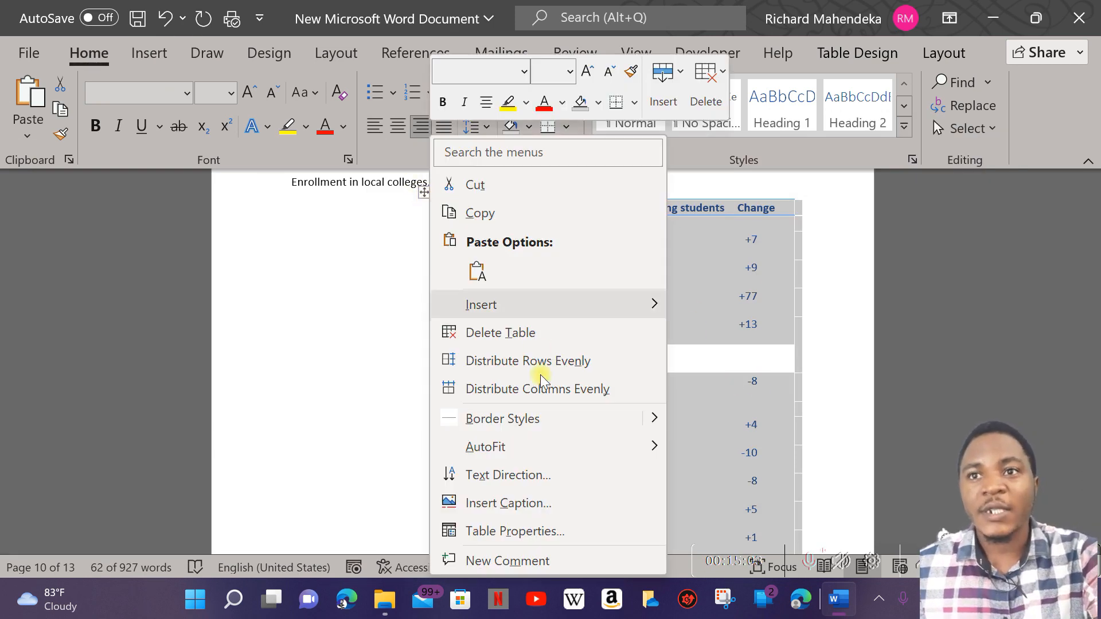
pyautogui.click(545, 531)
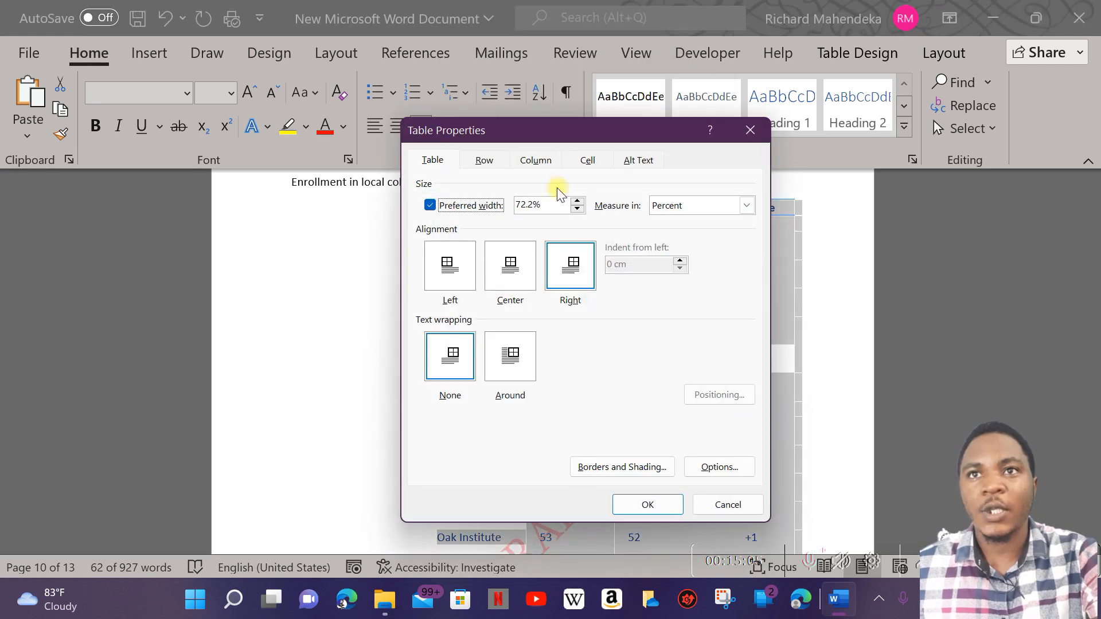
pyautogui.moveTo(580, 130); pyautogui.dragTo(689, 186)
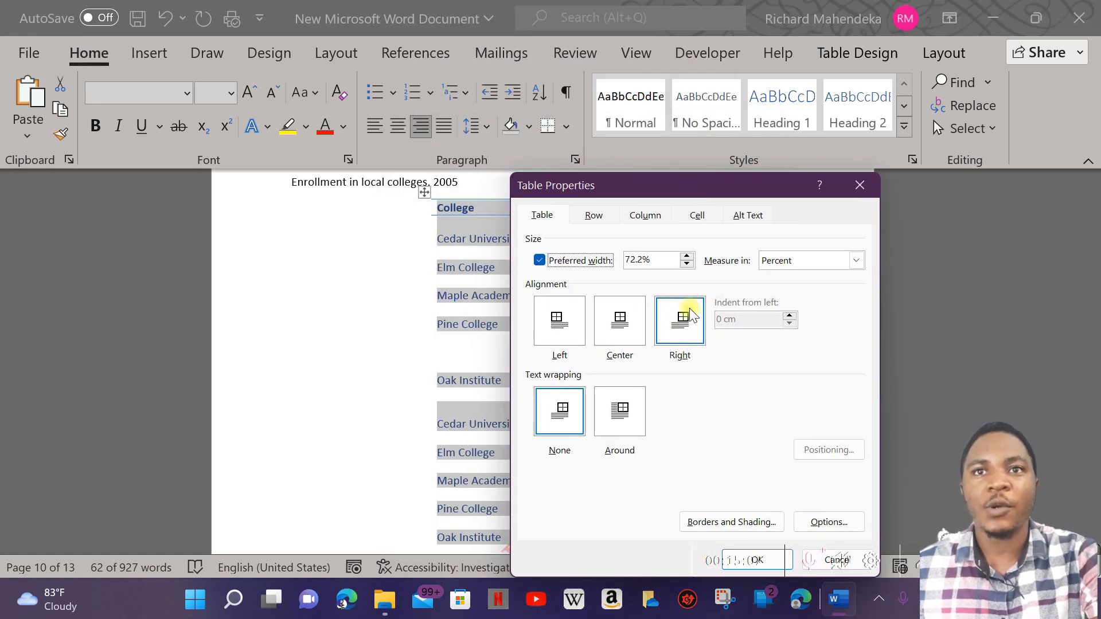
pyautogui.click(618, 324)
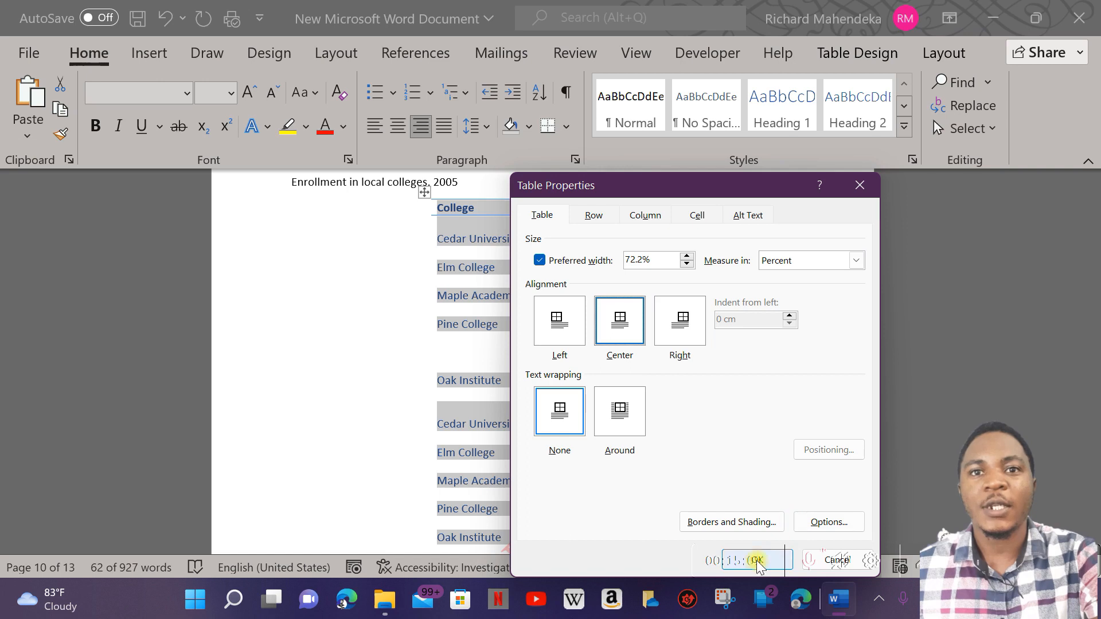
pyautogui.moveTo(744, 191); pyautogui.dragTo(652, 107)
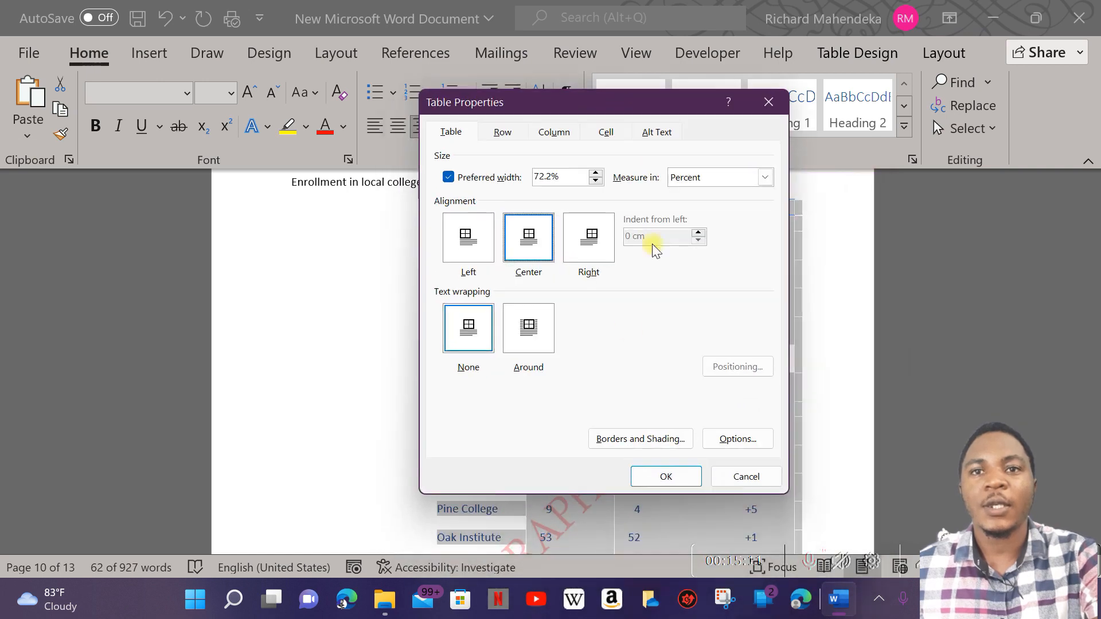
pyautogui.click(676, 473)
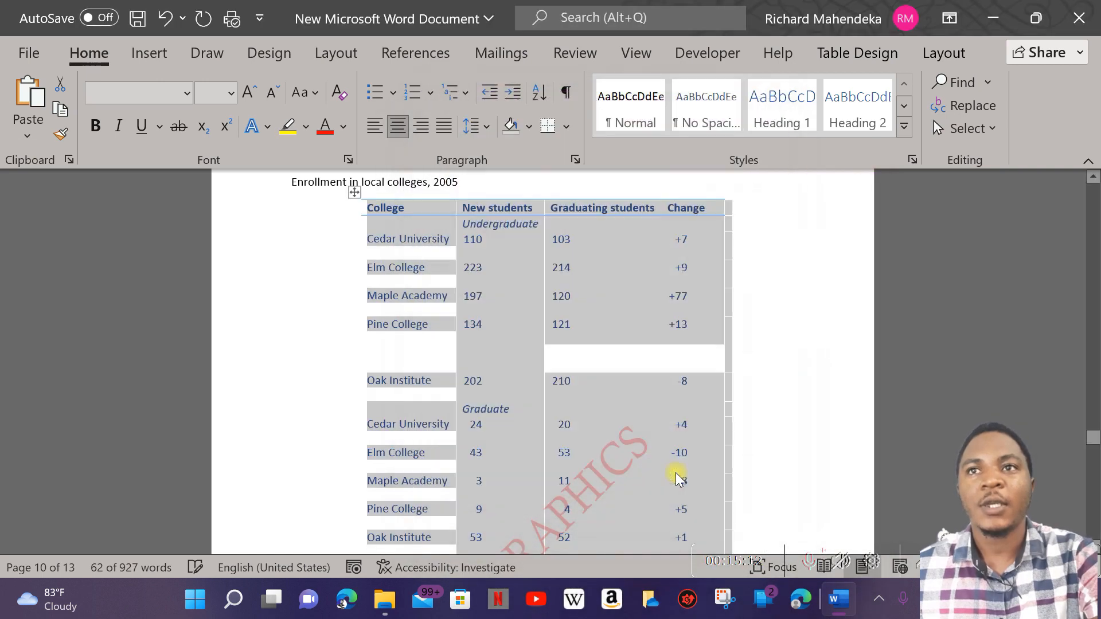
# Step: Set the table's text wrapping to Around in Table Properties and check how the source note flows around the table
pyautogui.rightClick(356, 196)
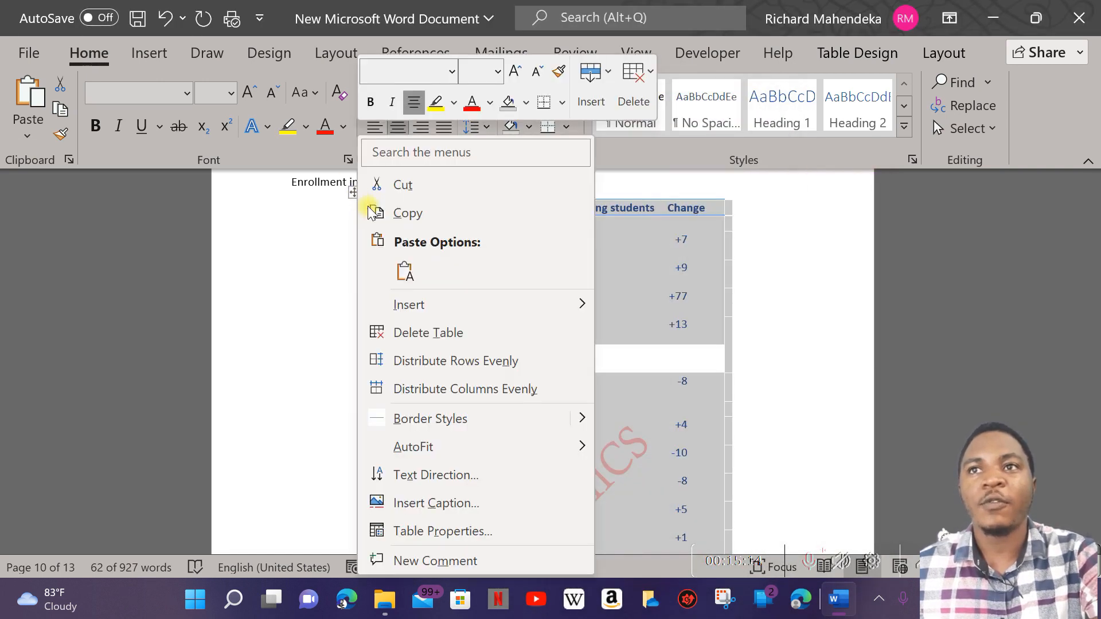
pyautogui.click(459, 529)
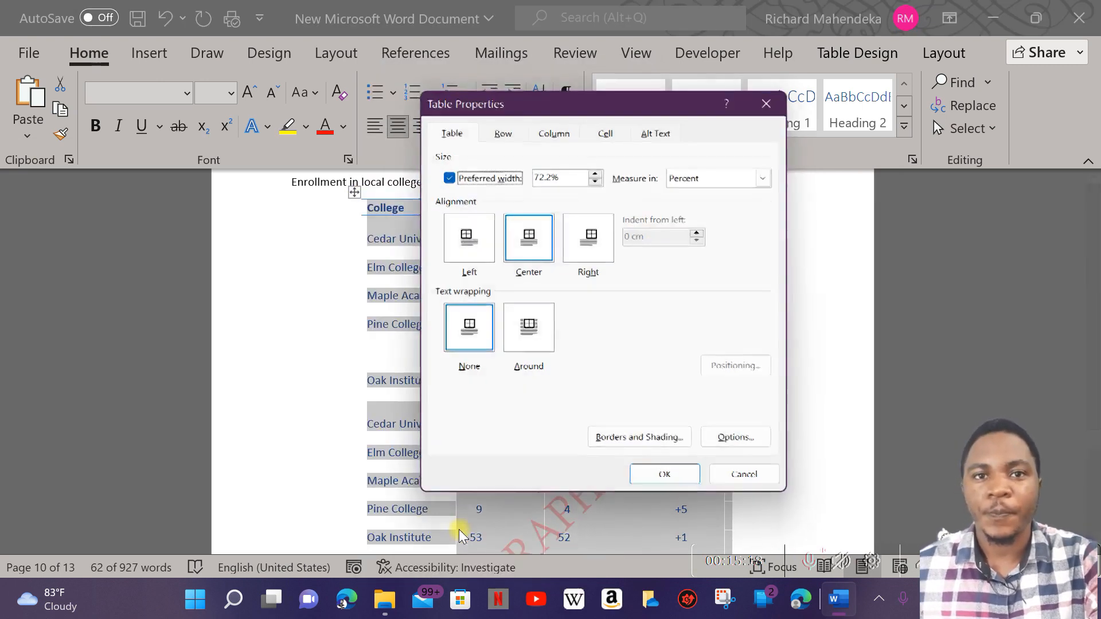
pyautogui.moveTo(629, 111); pyautogui.dragTo(709, 129)
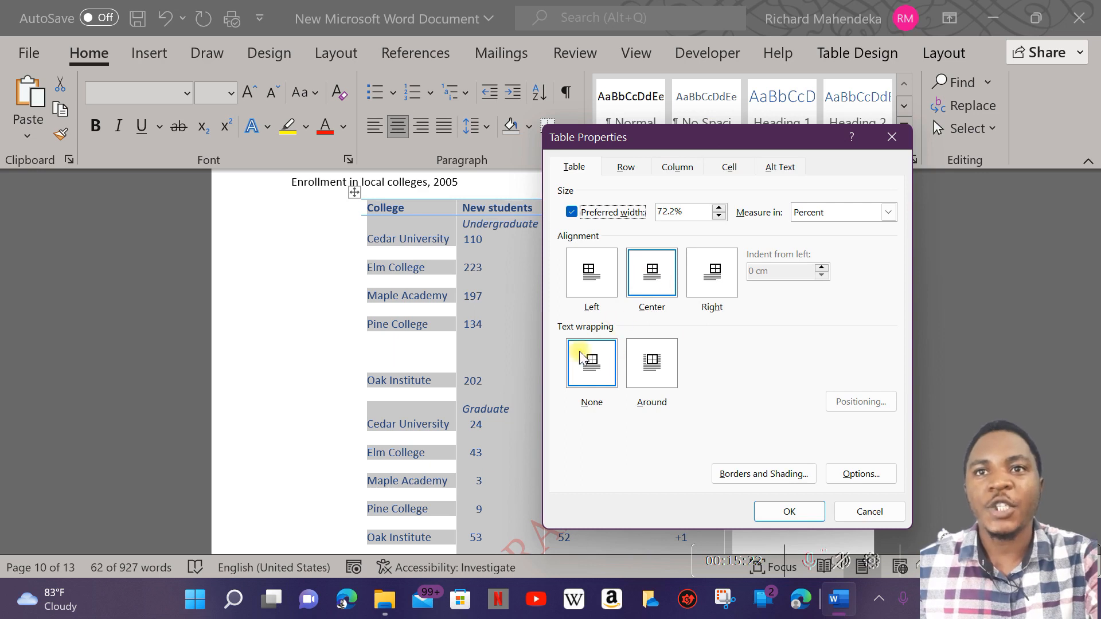
pyautogui.click(653, 359)
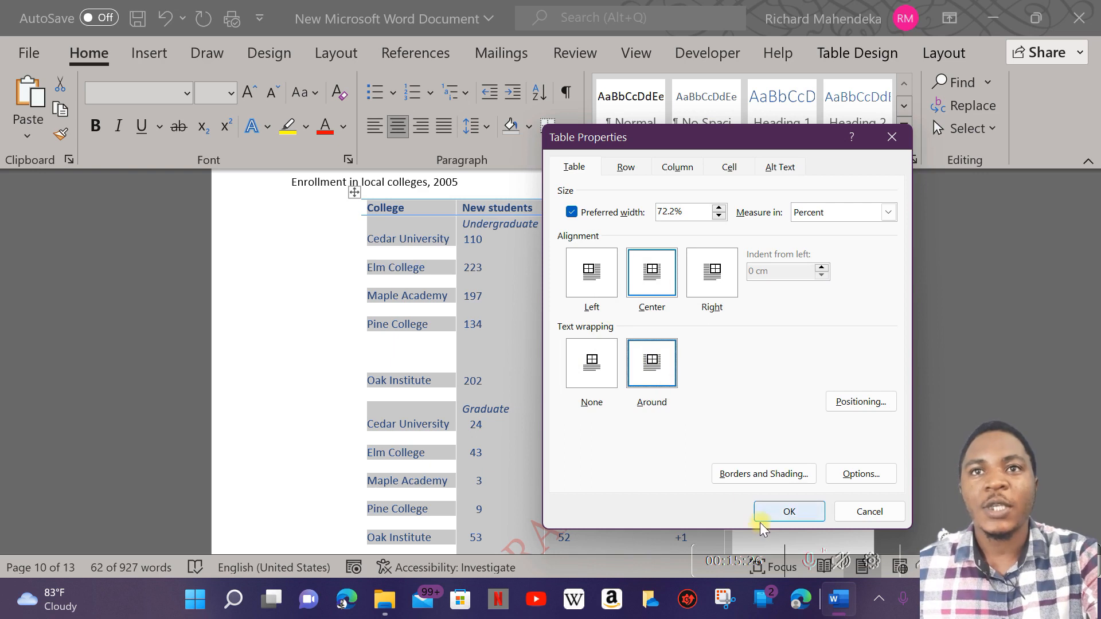
pyautogui.click(785, 509)
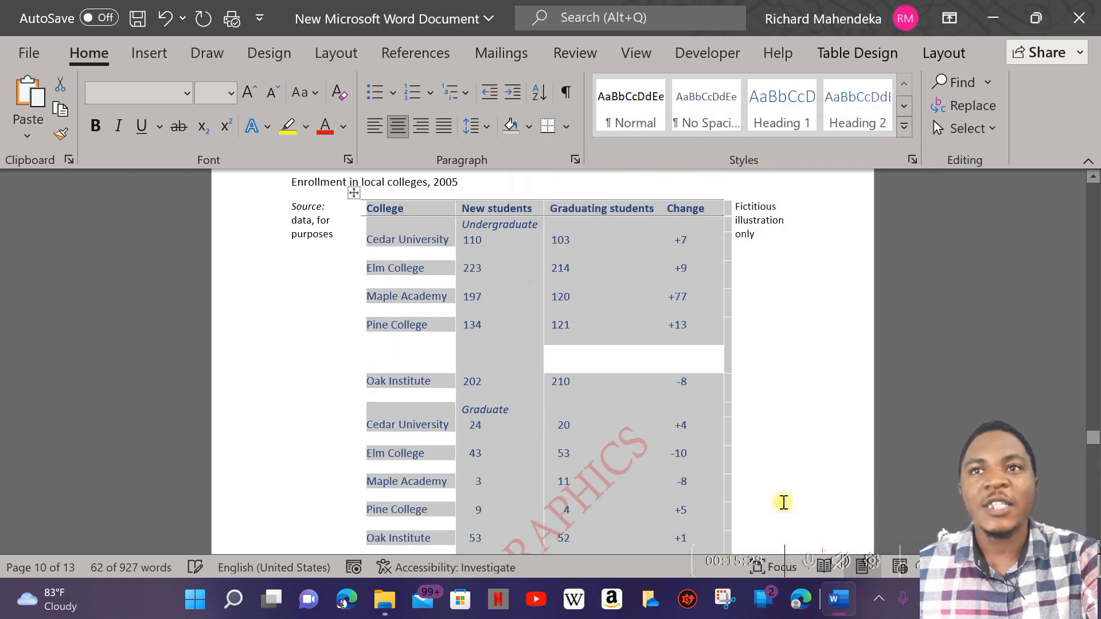
pyautogui.scroll(4, 381, 306)
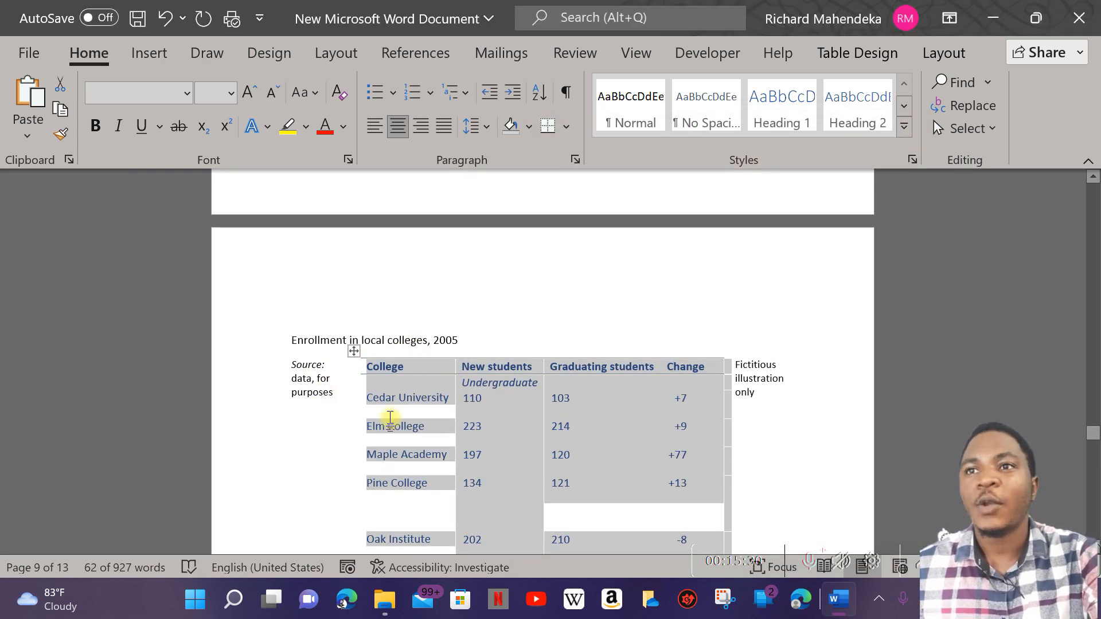
pyautogui.scroll(-2, 745, 403)
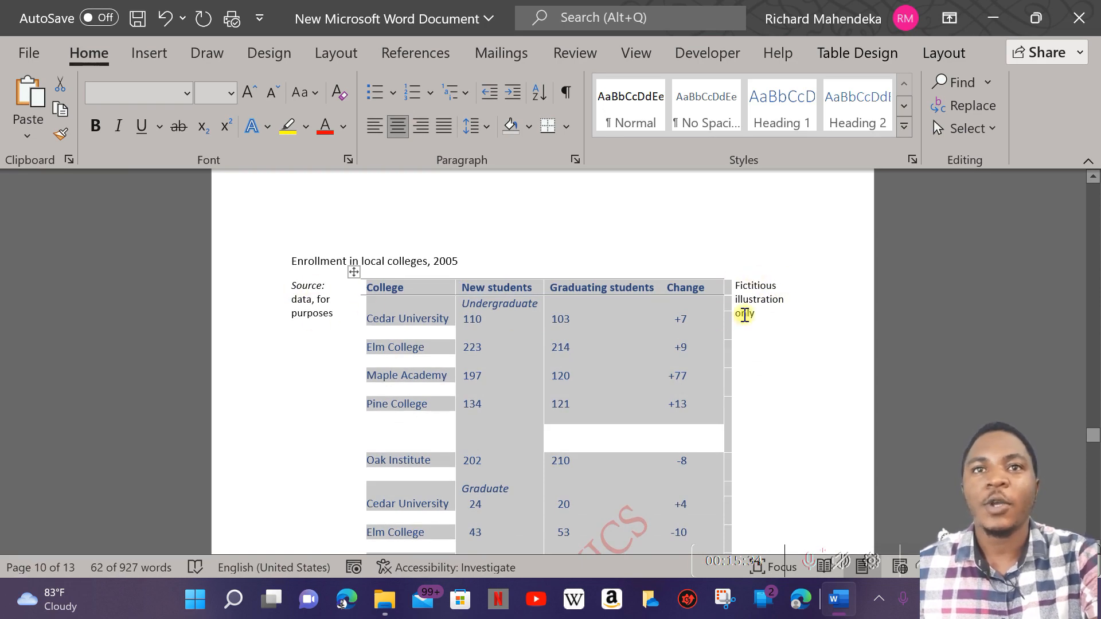
pyautogui.click(757, 291)
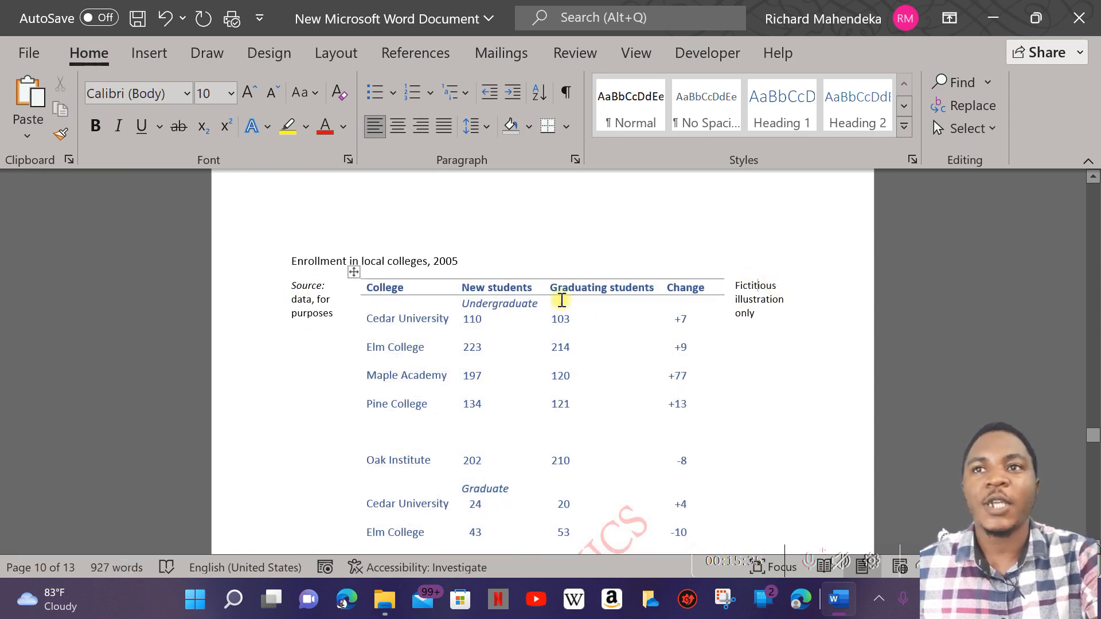
pyautogui.scroll(-4, 356, 307)
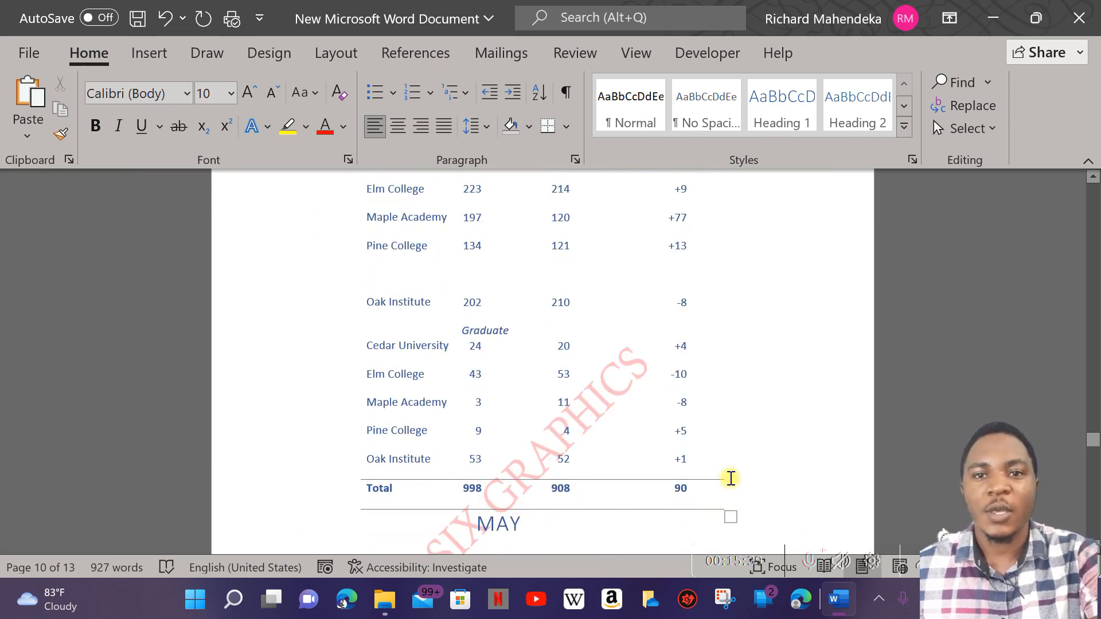
# Step: Review the Table Positioning options for the Enrollment in local colleges table and cancel without applying anything
pyautogui.scroll(3, 730, 479)
pyautogui.click(353, 273)
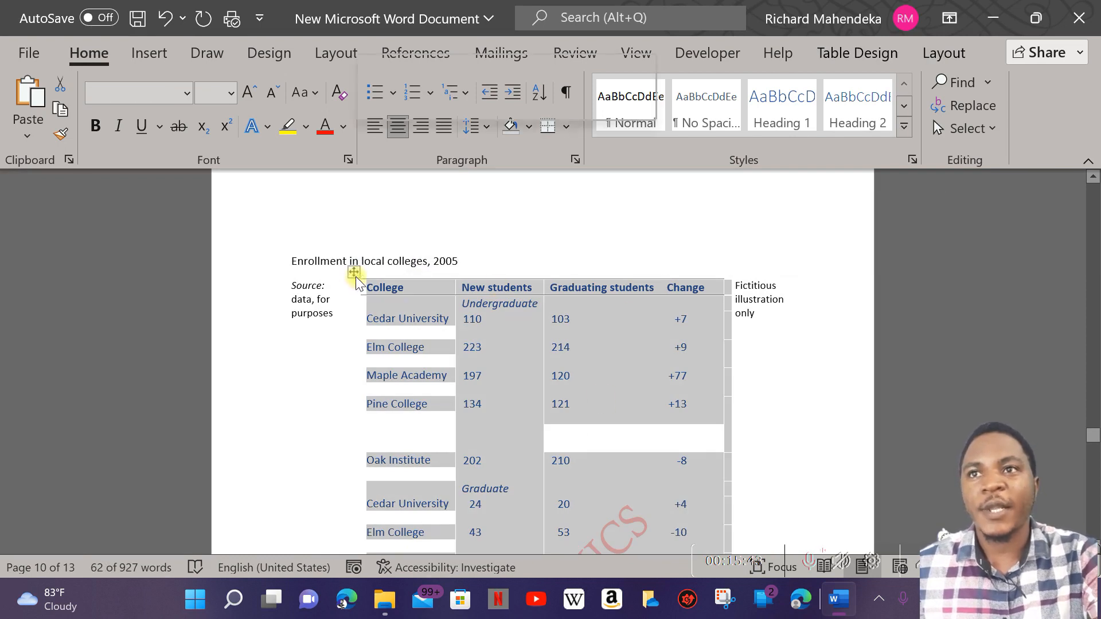
pyautogui.rightClick(355, 276)
pyautogui.click(467, 533)
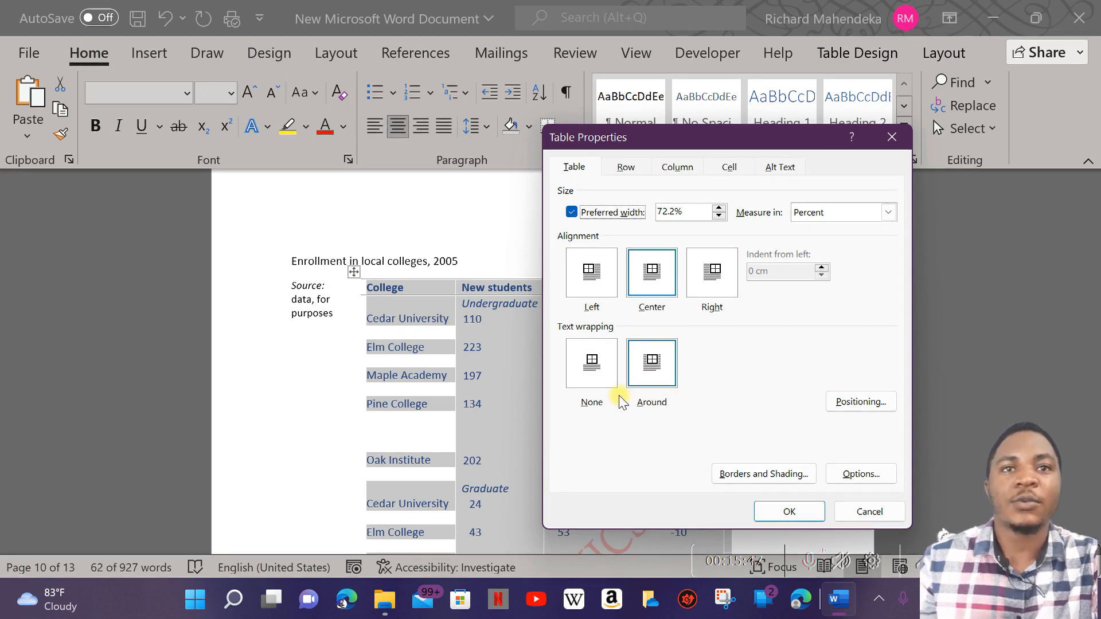
pyautogui.click(868, 401)
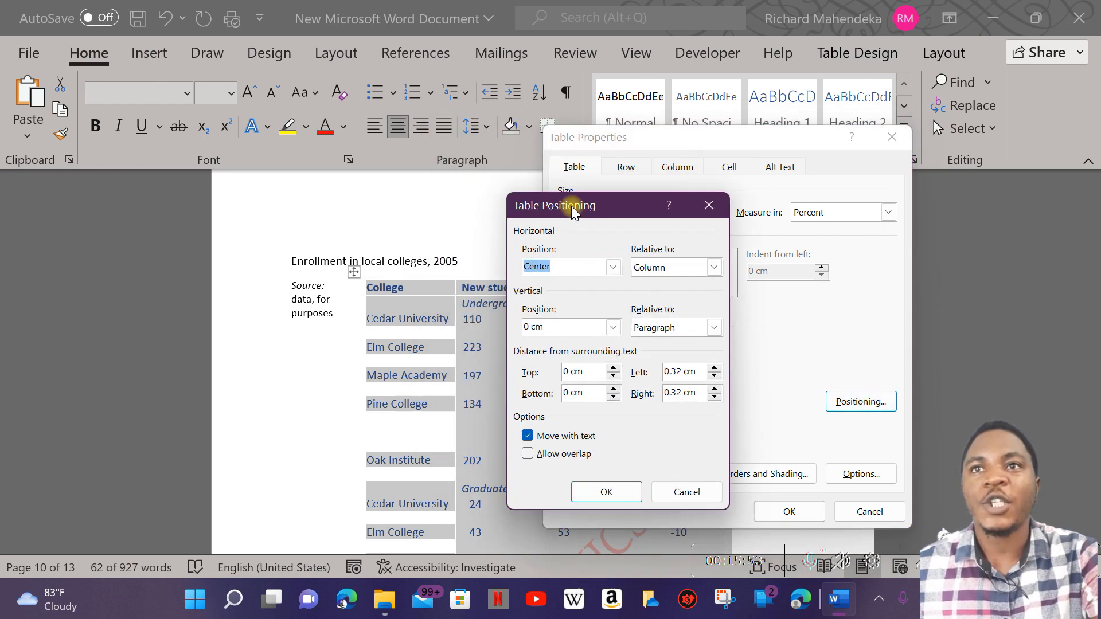
pyautogui.moveTo(573, 207); pyautogui.dragTo(585, 205)
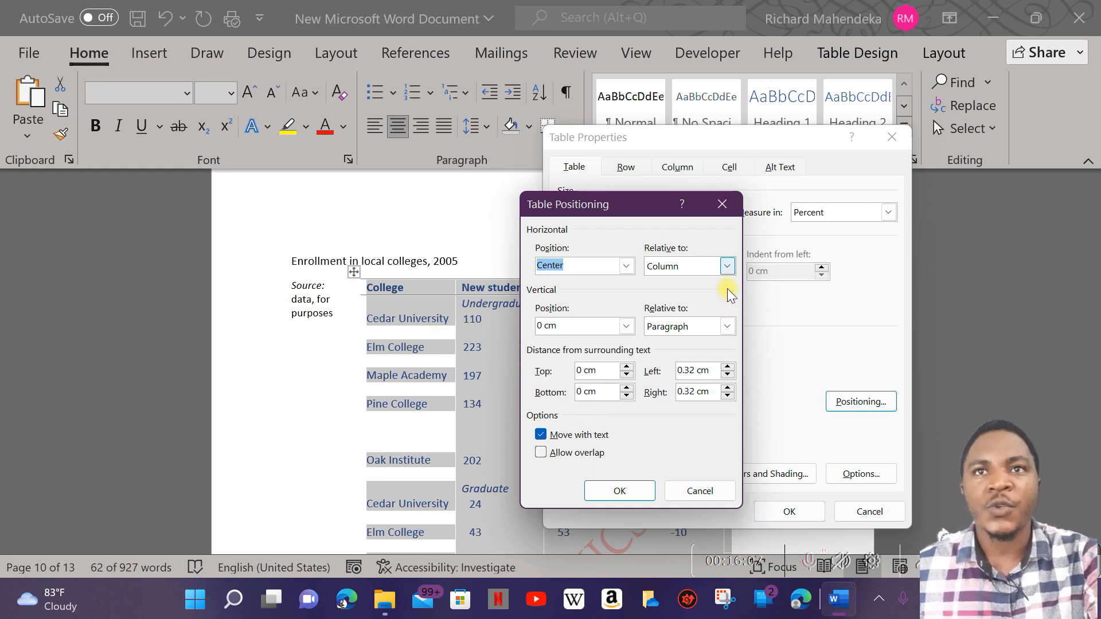
pyautogui.click(700, 491)
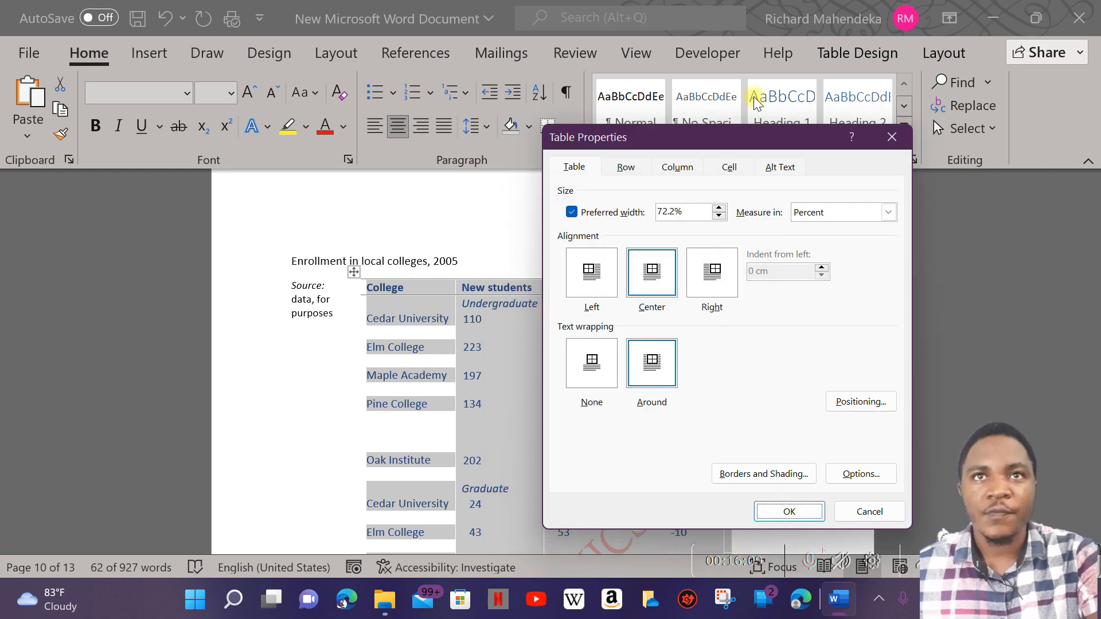
# Step: Review the row height, page-break and header-row options in Table Properties for the selected table and close the dialog
pyautogui.moveTo(730, 141); pyautogui.dragTo(641, 131)
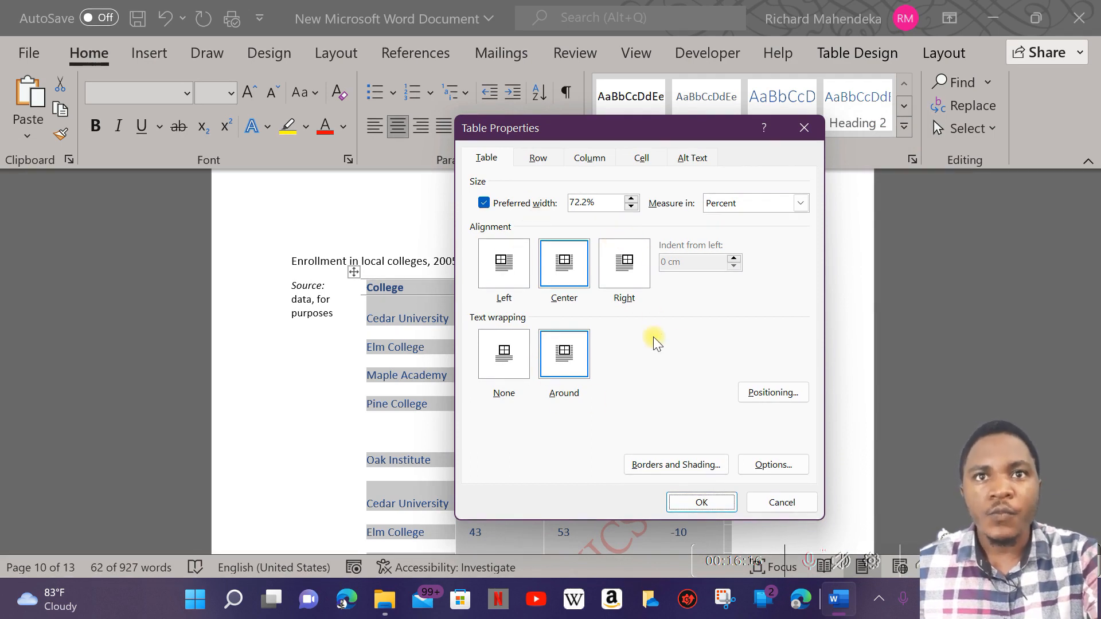
pyautogui.click(539, 158)
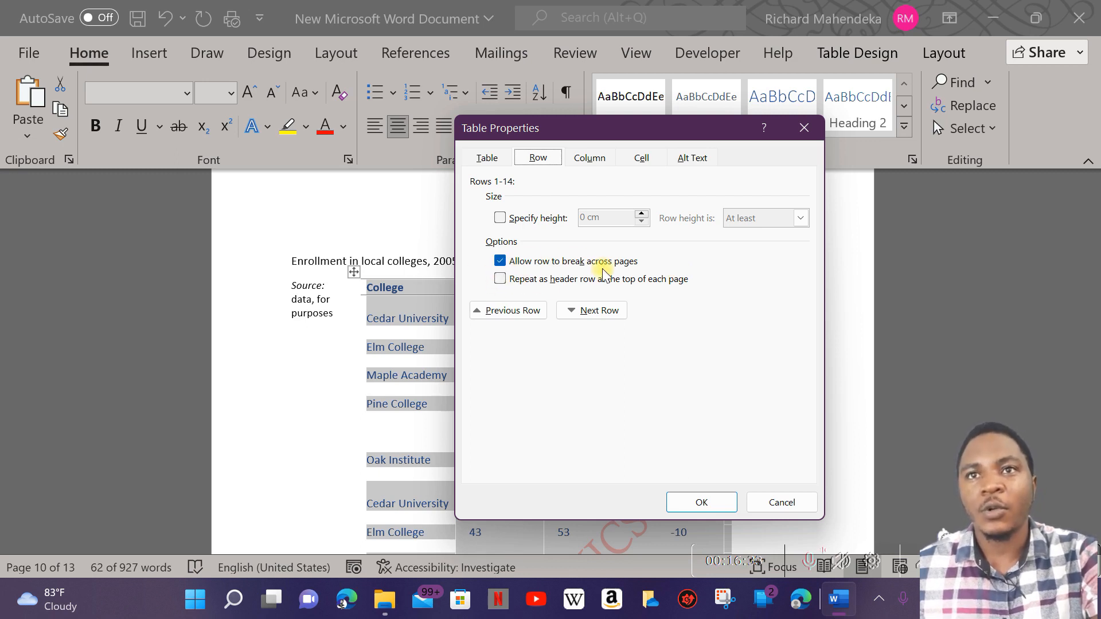
pyautogui.click(803, 128)
# Step: Examine the Enrollment in local colleges table from its header to the Total row and the page break that follows it
pyautogui.scroll(-4, 442, 279)
pyautogui.scroll(-1, 442, 279)
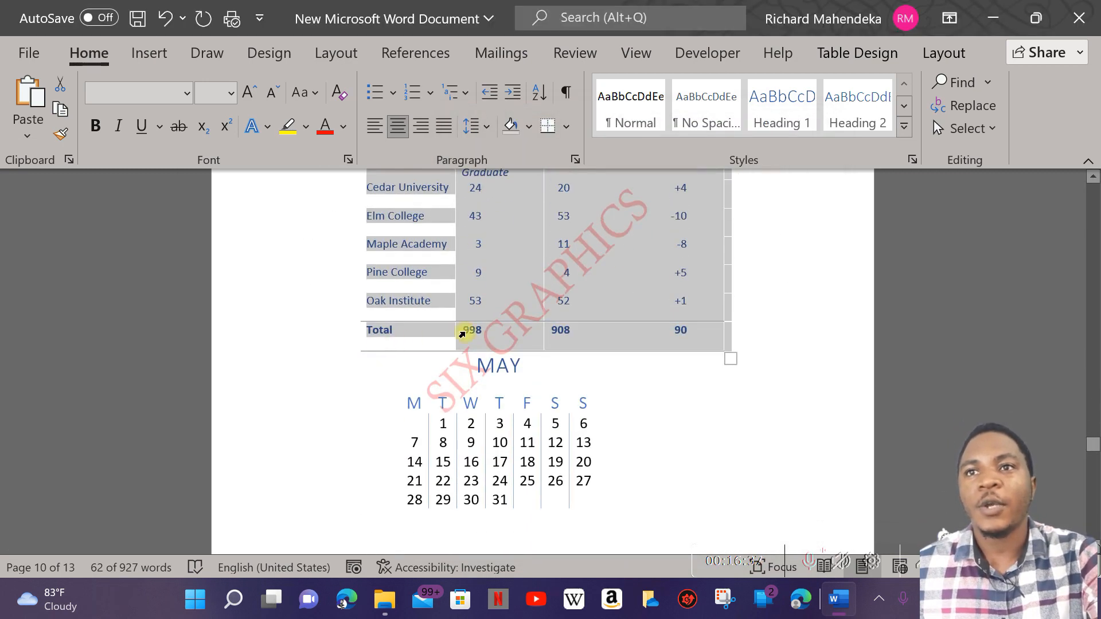
pyautogui.scroll(-6, 462, 334)
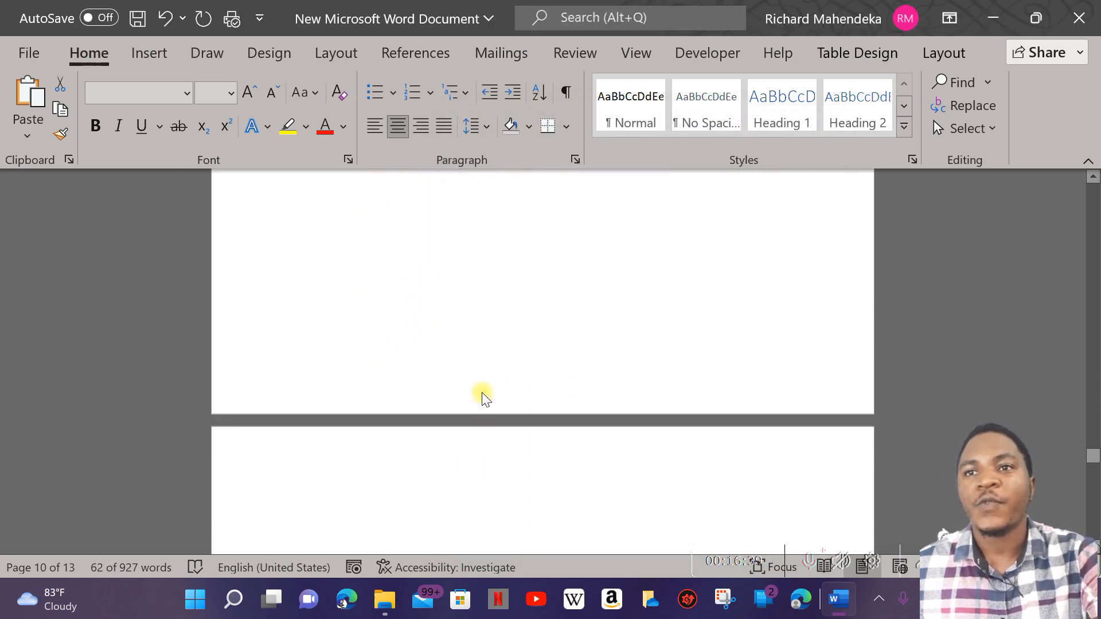
pyautogui.scroll(-1, 480, 404)
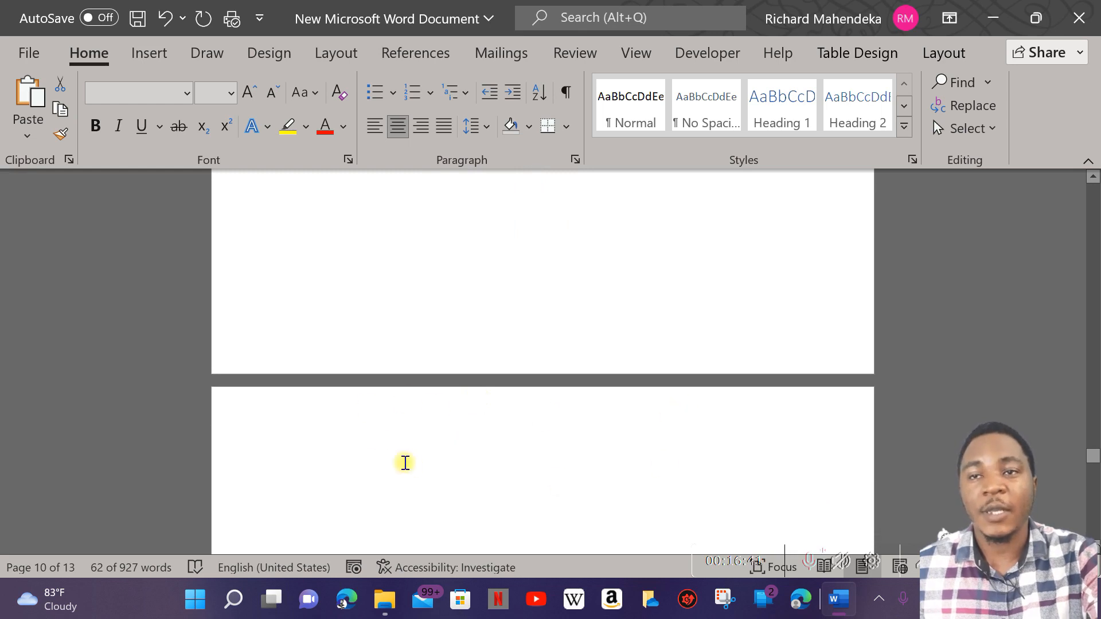
pyautogui.scroll(1, 589, 316)
pyautogui.scroll(12, 588, 316)
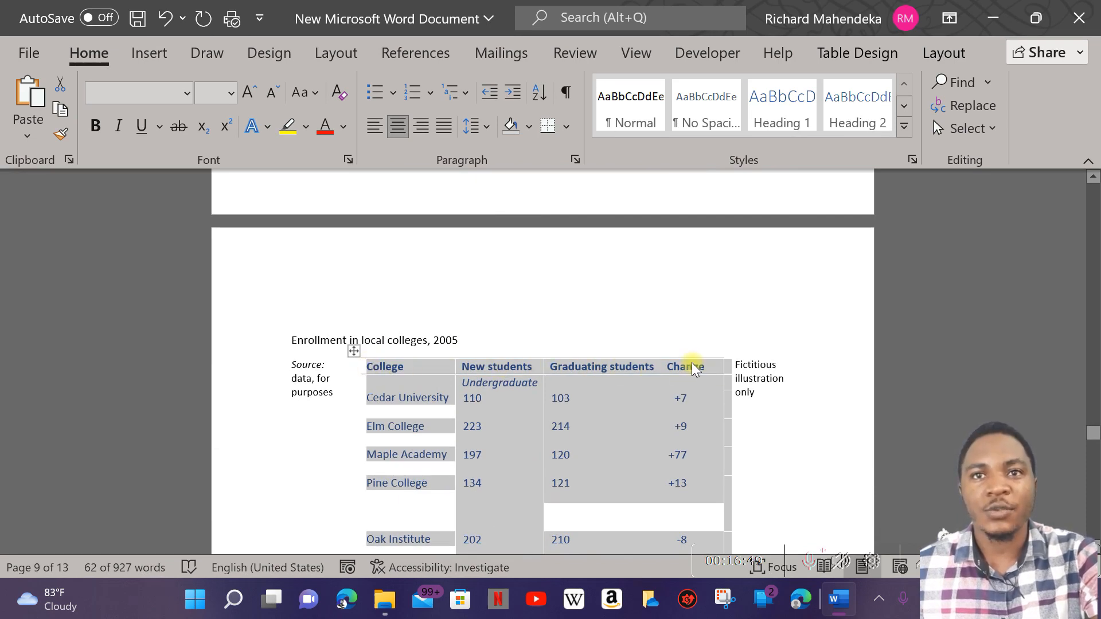
pyautogui.scroll(-8, 702, 366)
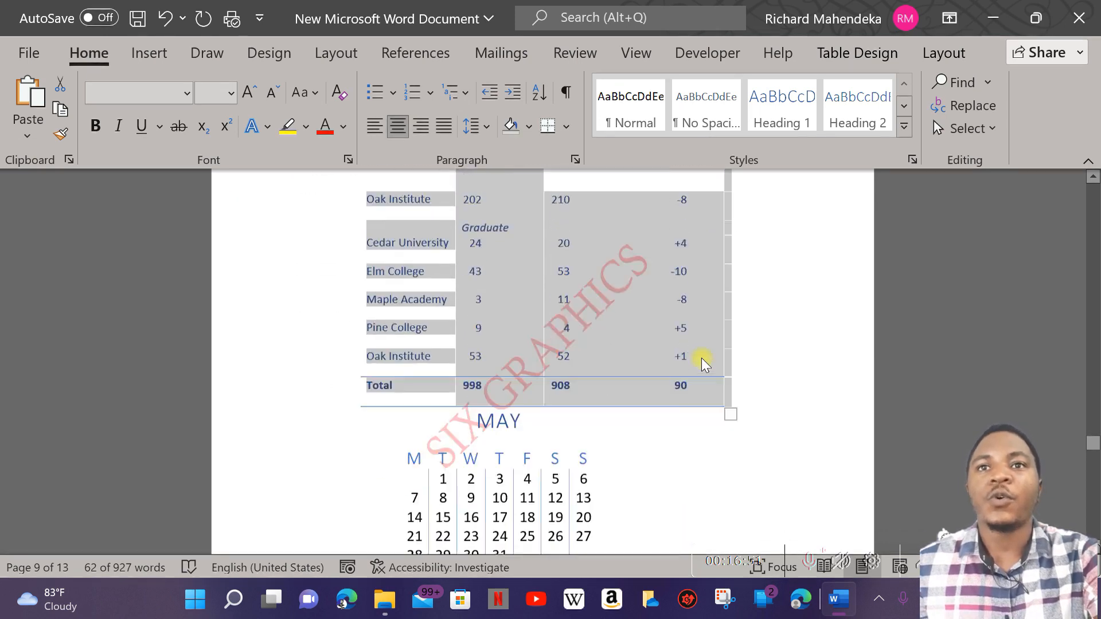
pyautogui.scroll(-7, 701, 358)
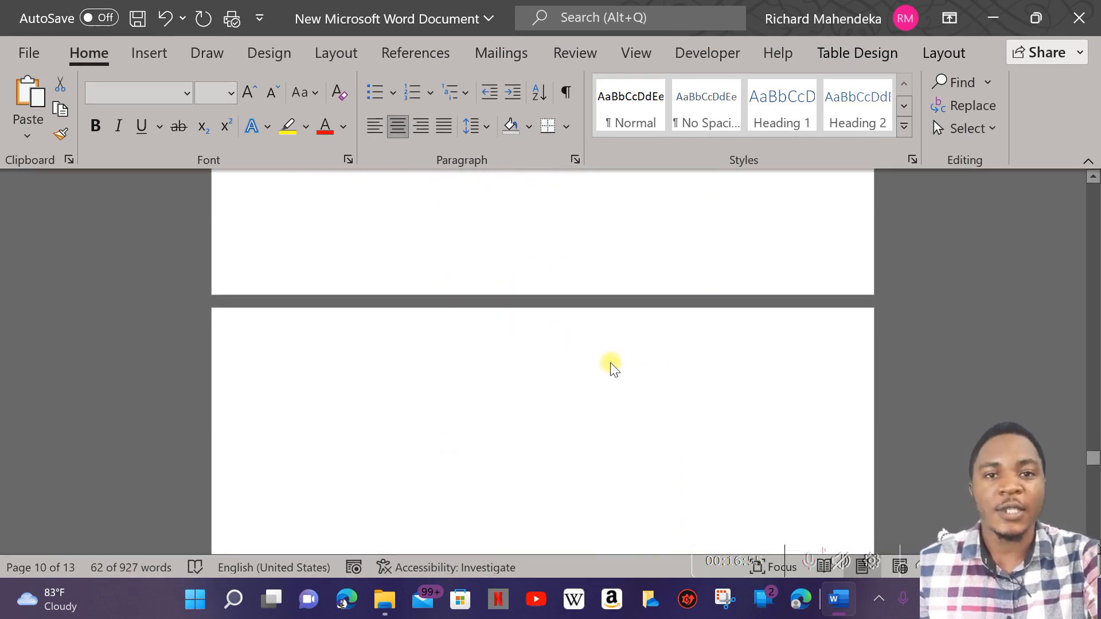
pyautogui.scroll(10, 618, 367)
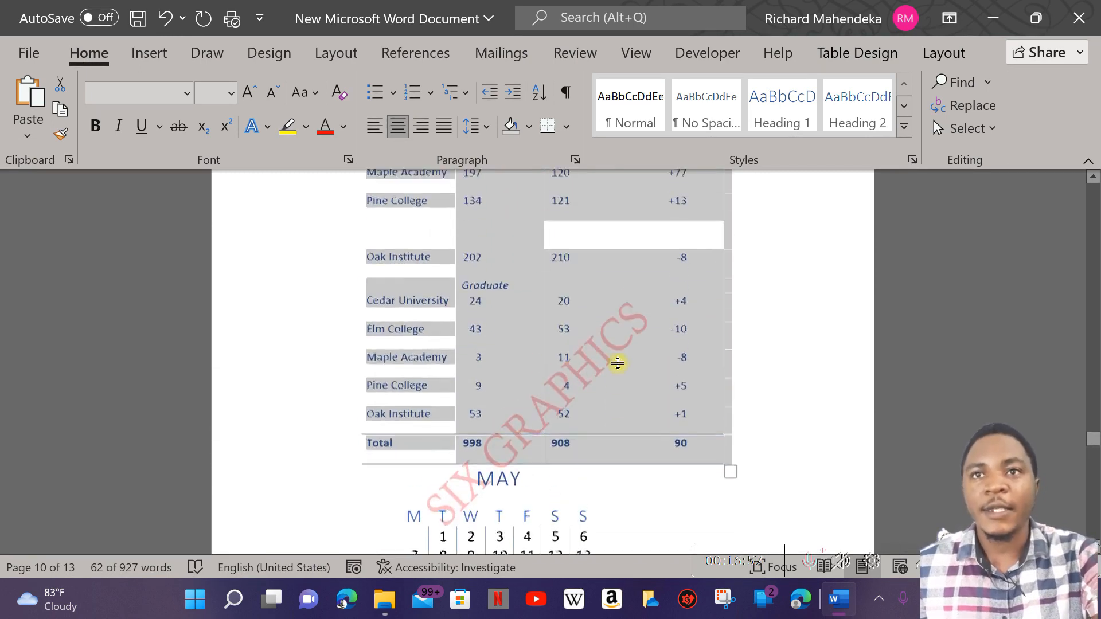
pyautogui.scroll(4, 618, 363)
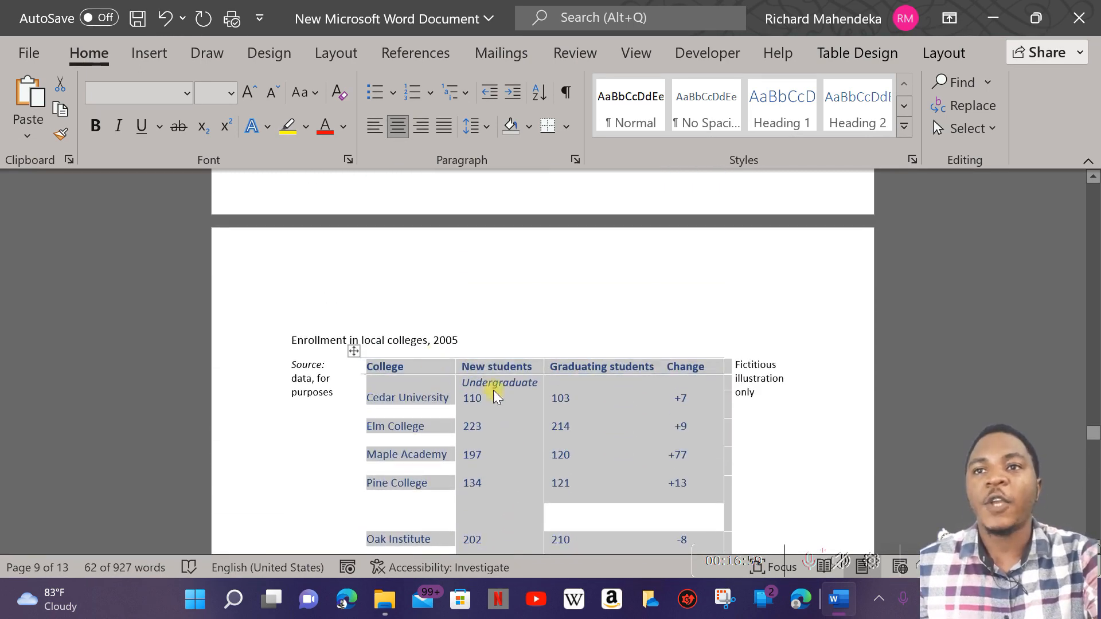
pyautogui.scroll(-10, 494, 394)
pyautogui.scroll(-4, 491, 396)
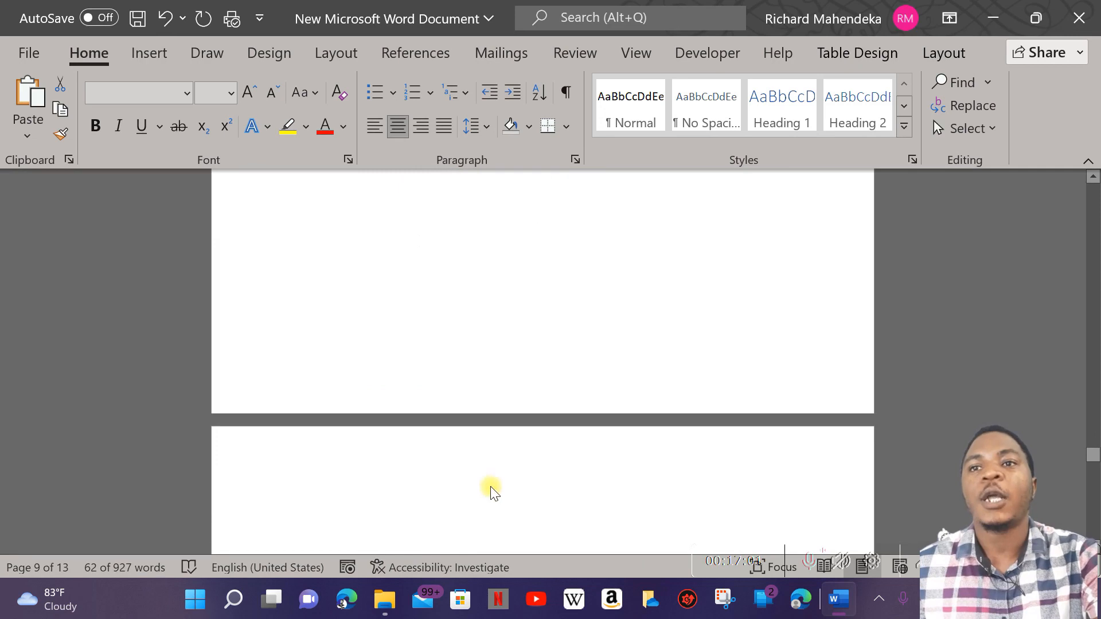
pyautogui.scroll(10, 493, 488)
pyautogui.scroll(2, 511, 443)
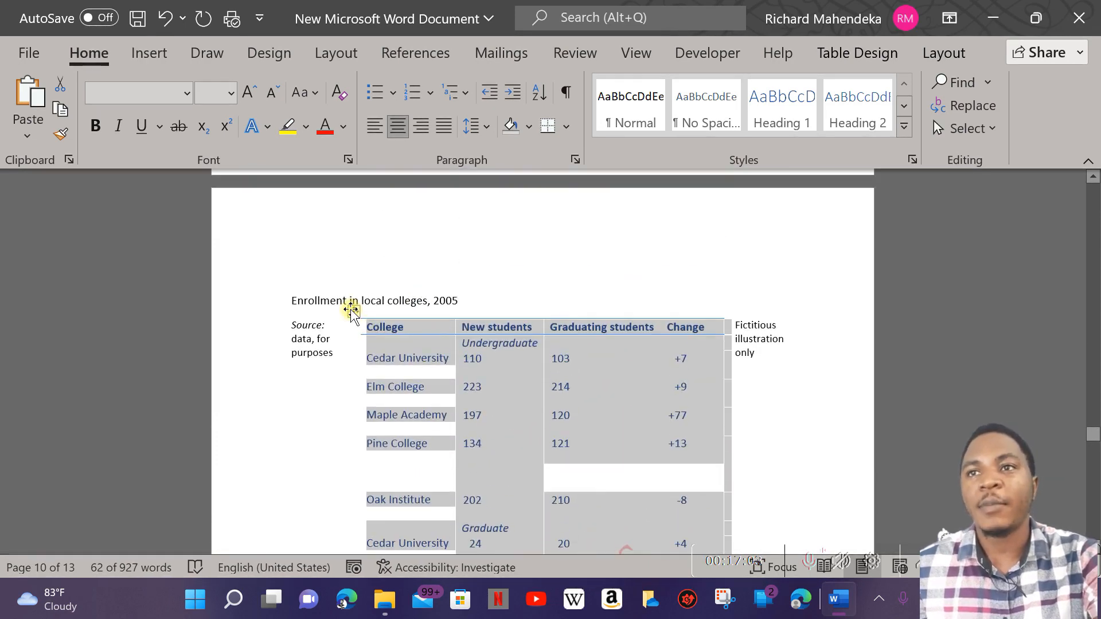
# Step: For all rows of the table, enable Repeat as header row at the top of each page and disable Allow row to break across pages
pyautogui.rightClick(351, 310)
pyautogui.click(433, 533)
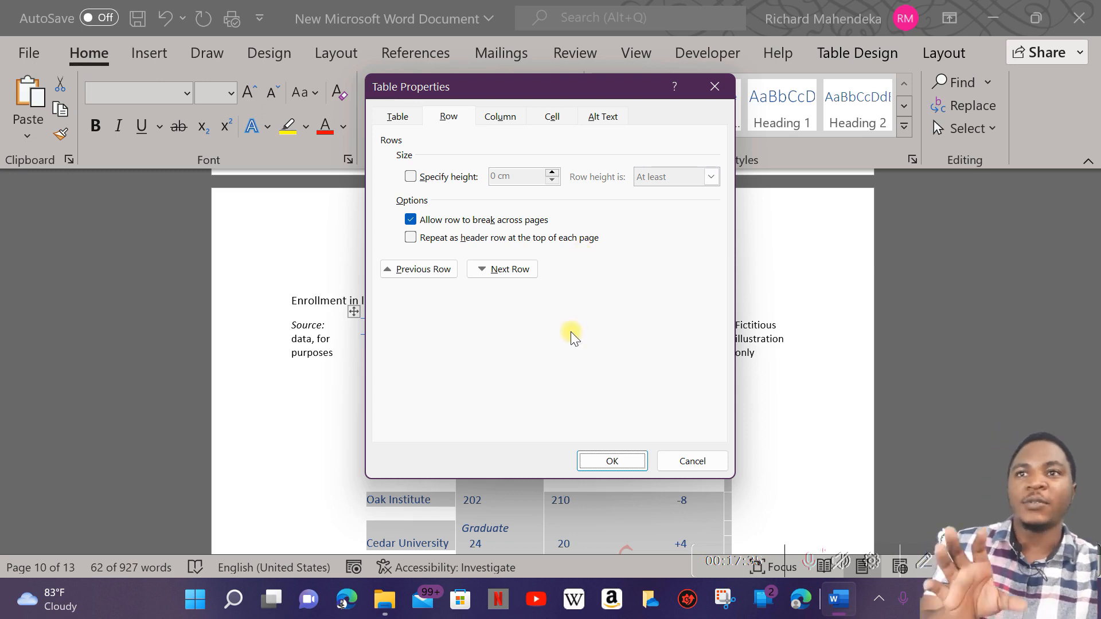
pyautogui.click(416, 238)
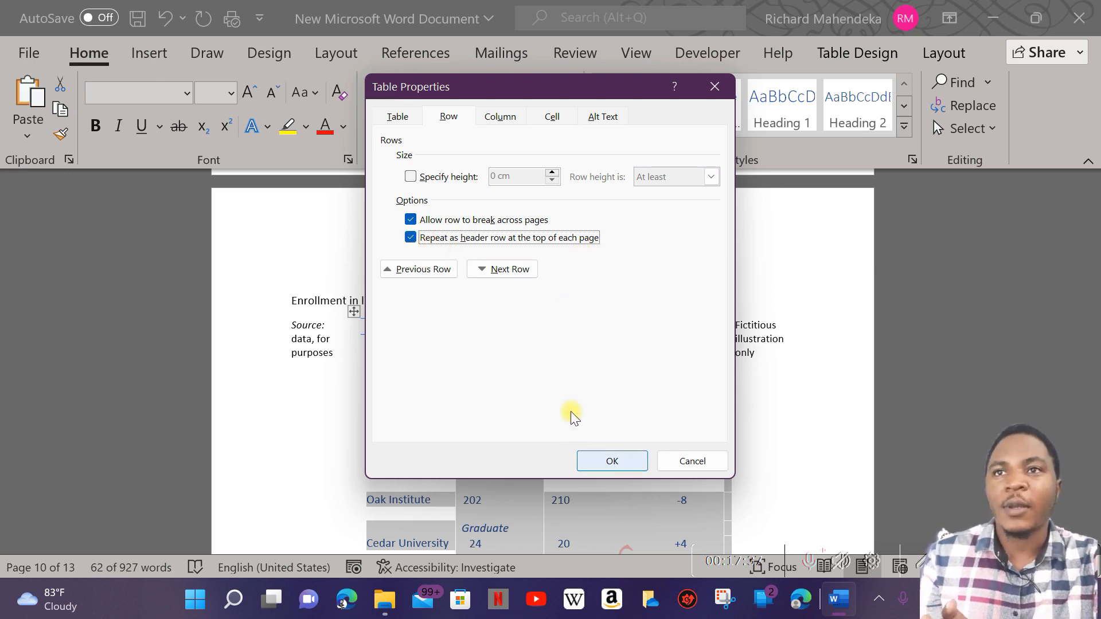
pyautogui.click(433, 221)
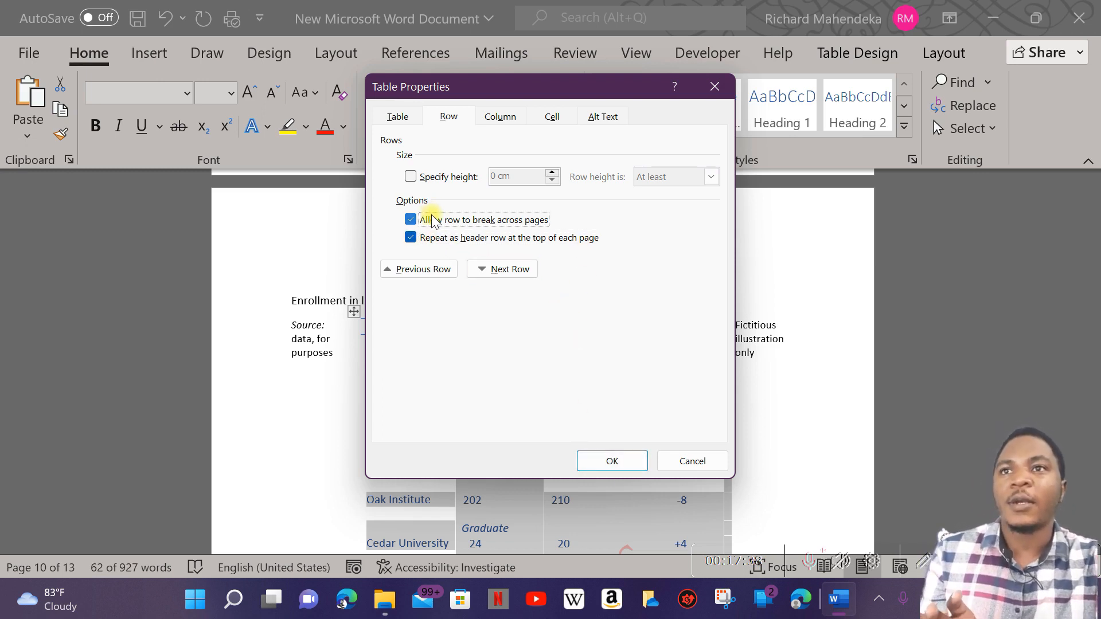
pyautogui.click(630, 460)
pyautogui.scroll(-4, 559, 361)
pyautogui.scroll(-5, 559, 360)
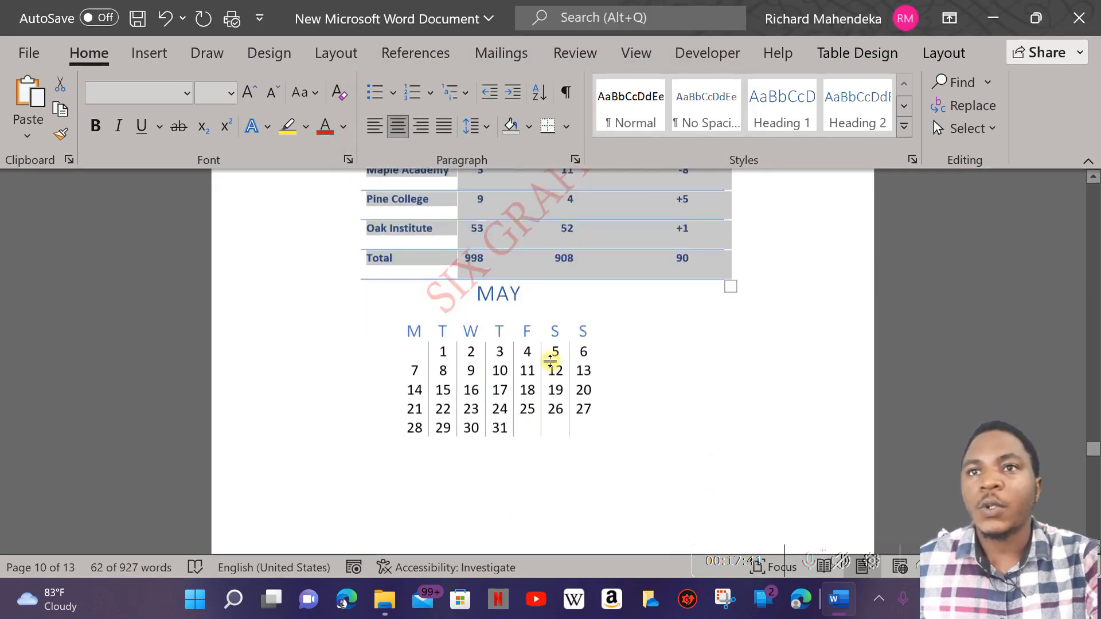
pyautogui.scroll(1, 573, 277)
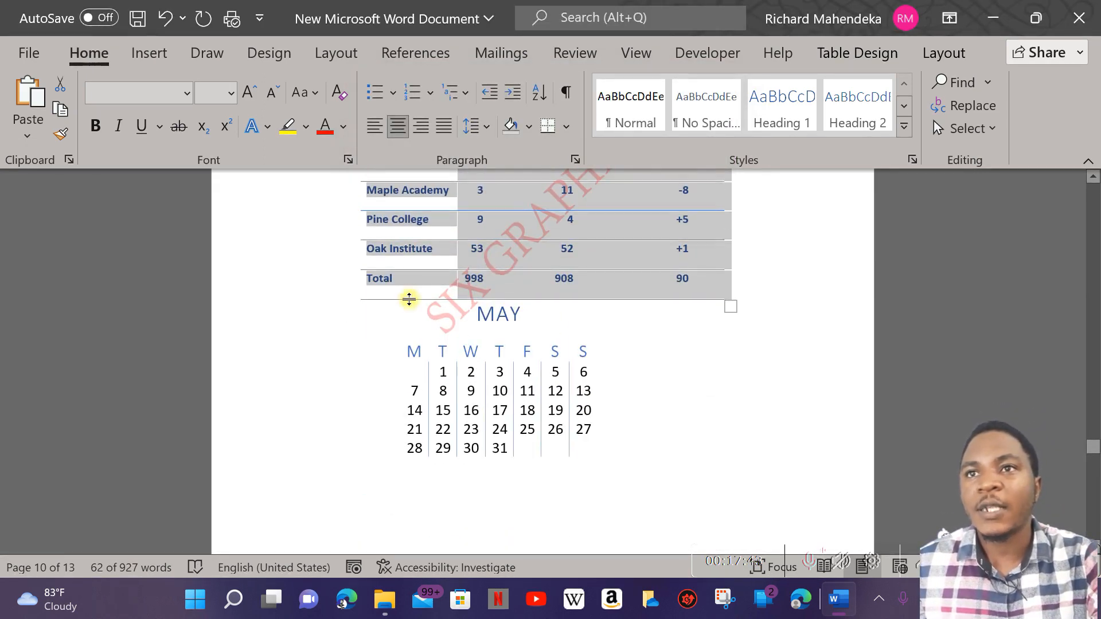
# Step: Try stretching the table taller from its lower corner, check how its rows are distributed across the pages, and undo the resize
pyautogui.moveTo(730, 308); pyautogui.dragTo(700, 373)
pyautogui.scroll(-8, 700, 359)
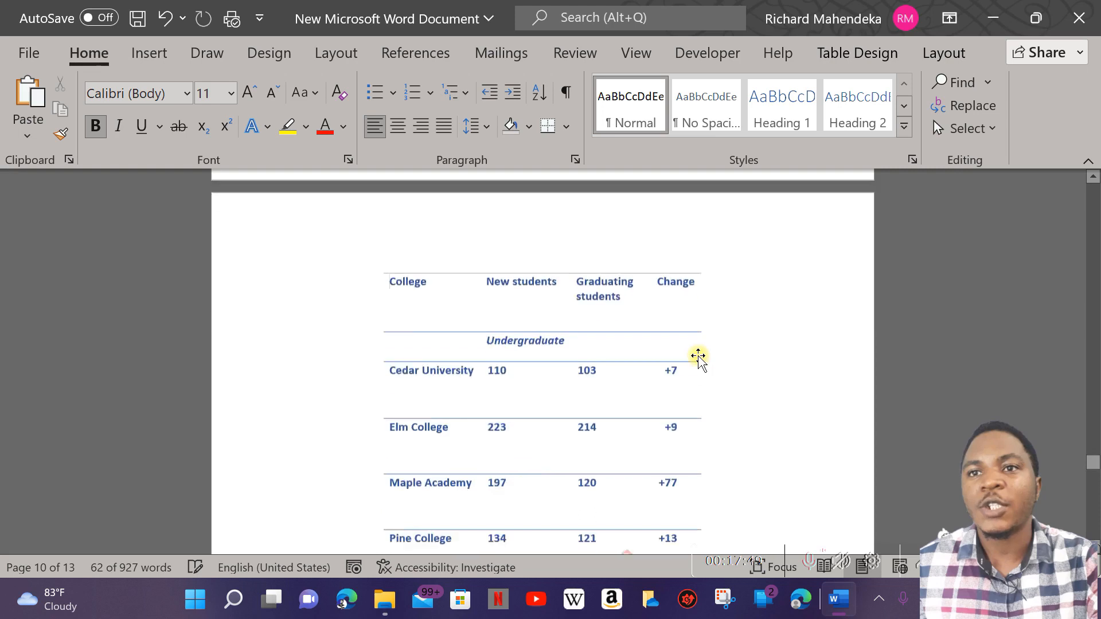
pyautogui.scroll(5, 700, 356)
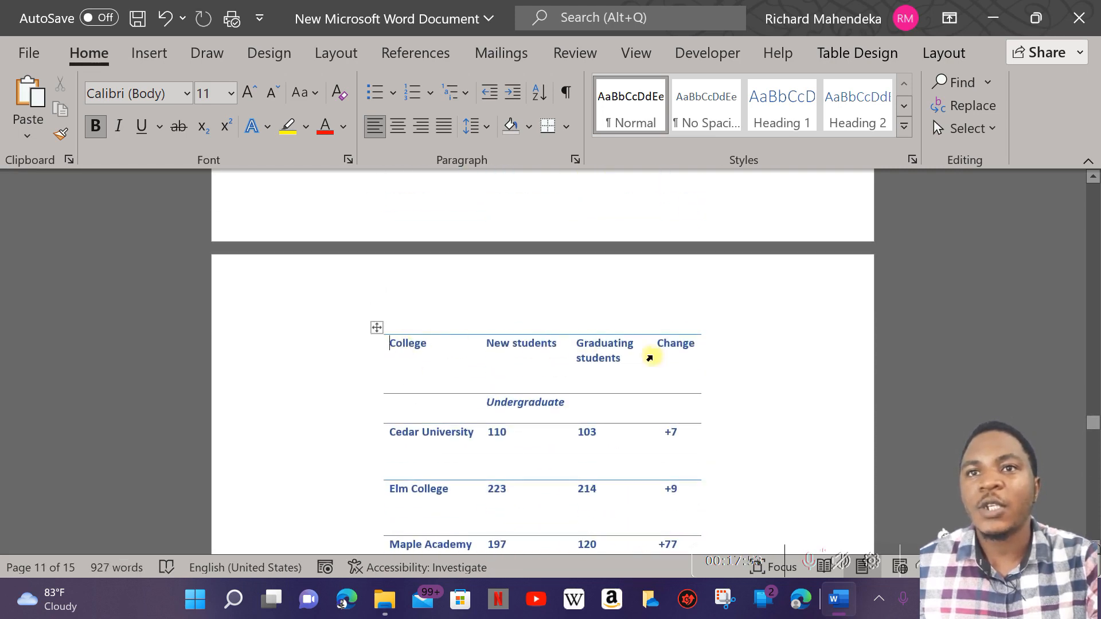
pyautogui.scroll(15, 644, 352)
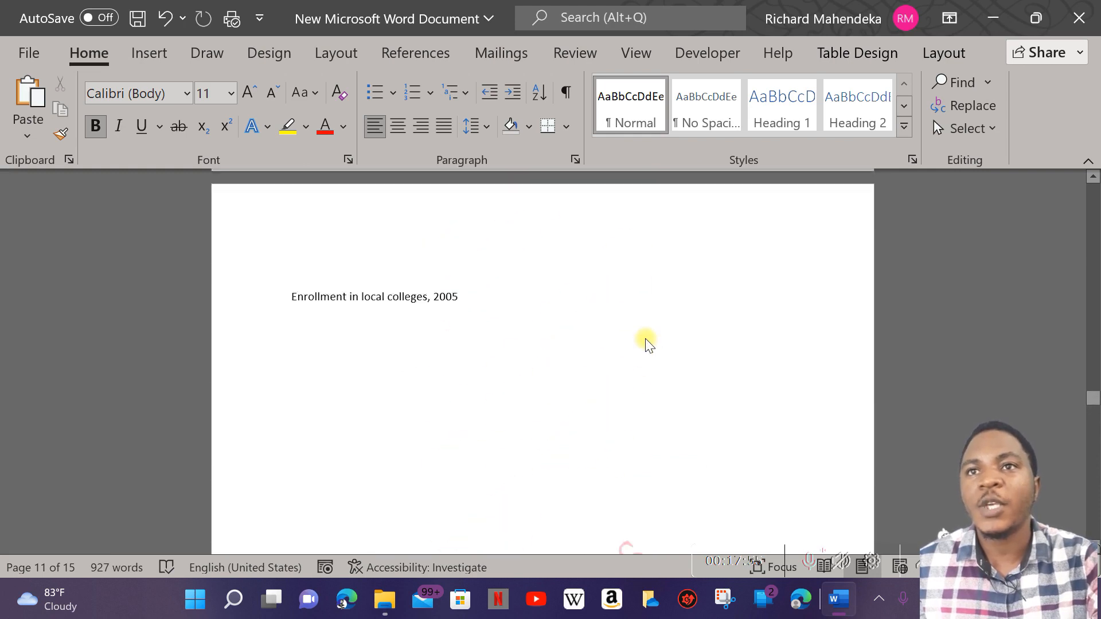
pyautogui.scroll(-10, 646, 339)
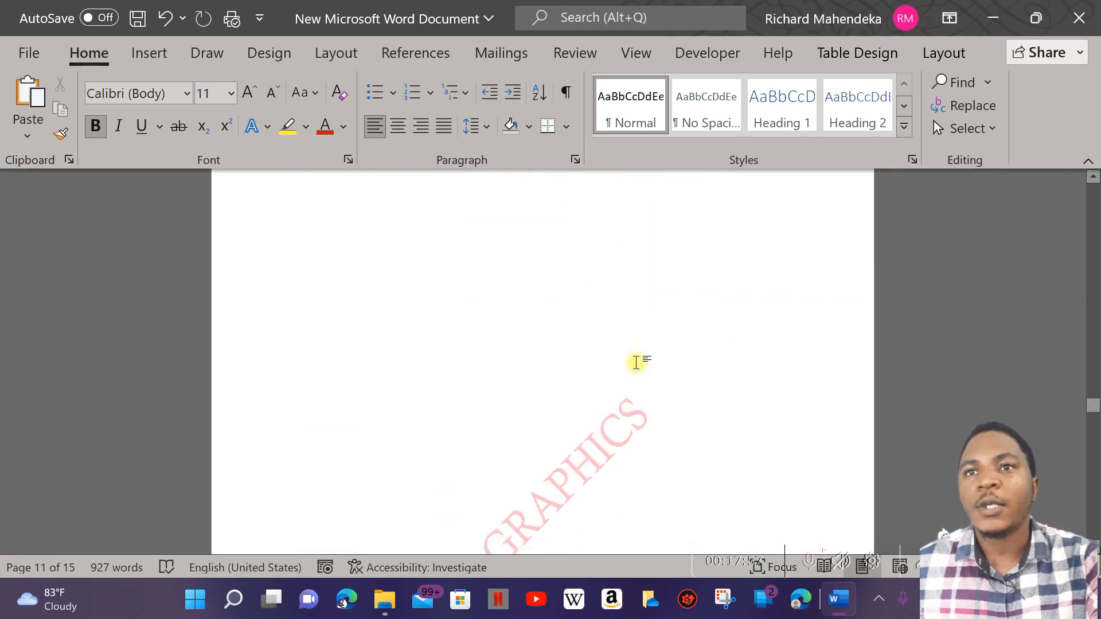
pyautogui.scroll(-15, 637, 362)
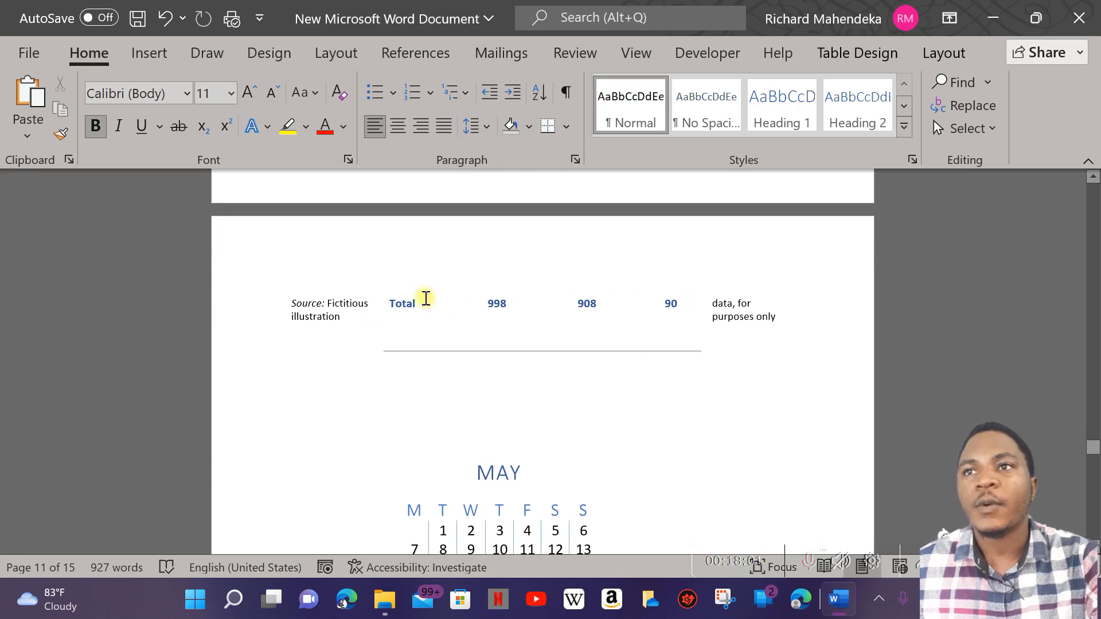
pyautogui.click(693, 312)
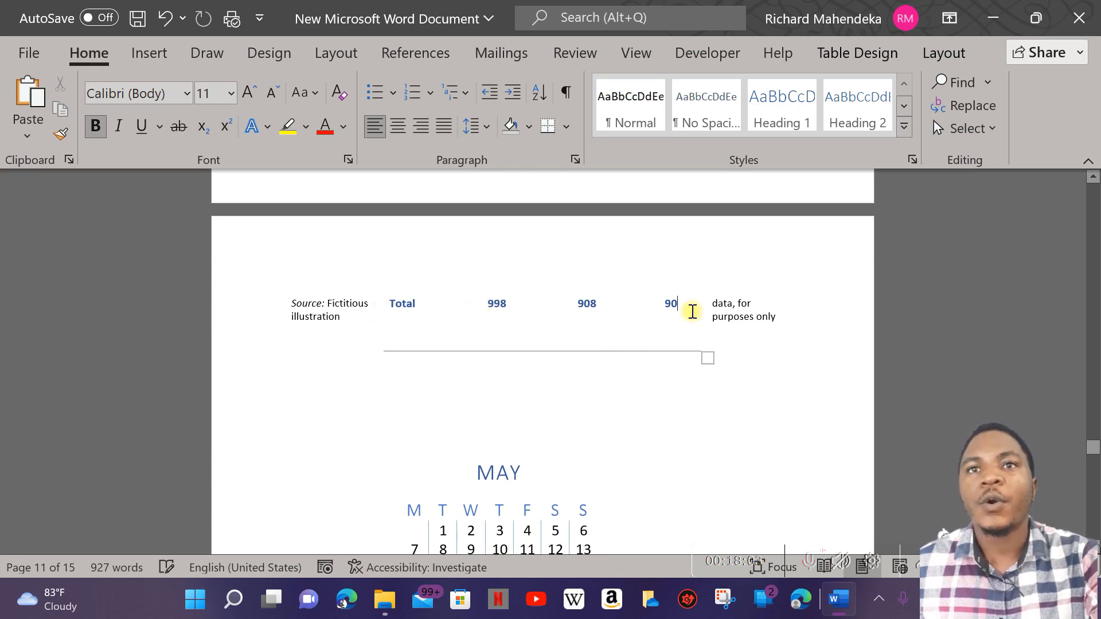
pyautogui.click(494, 304)
pyautogui.scroll(4, 634, 312)
pyautogui.scroll(15, 637, 309)
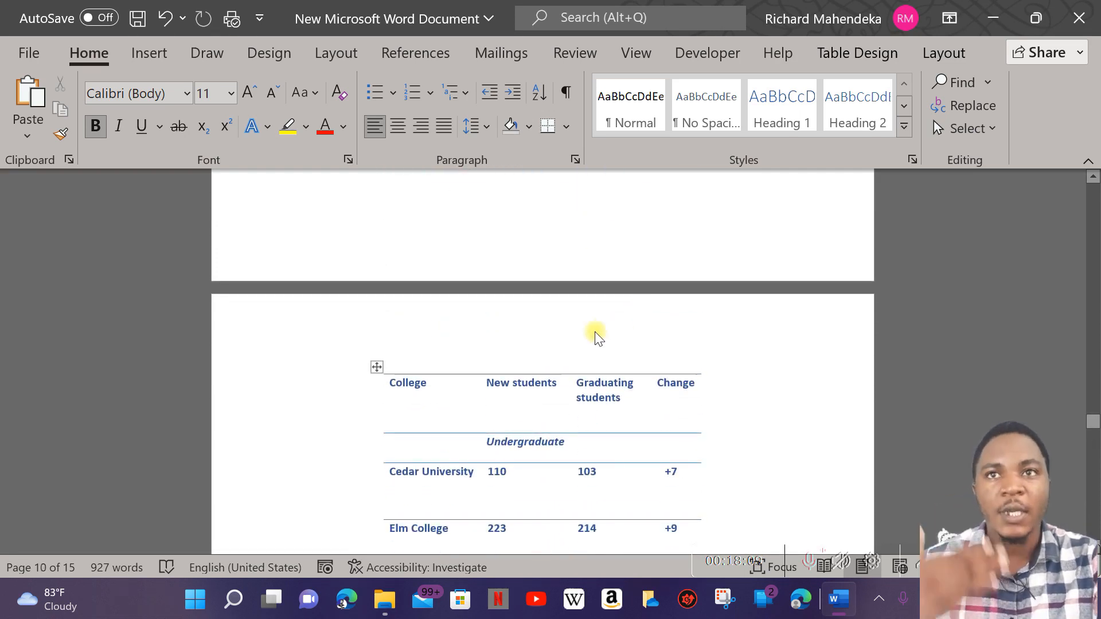
pyautogui.scroll(3, 595, 330)
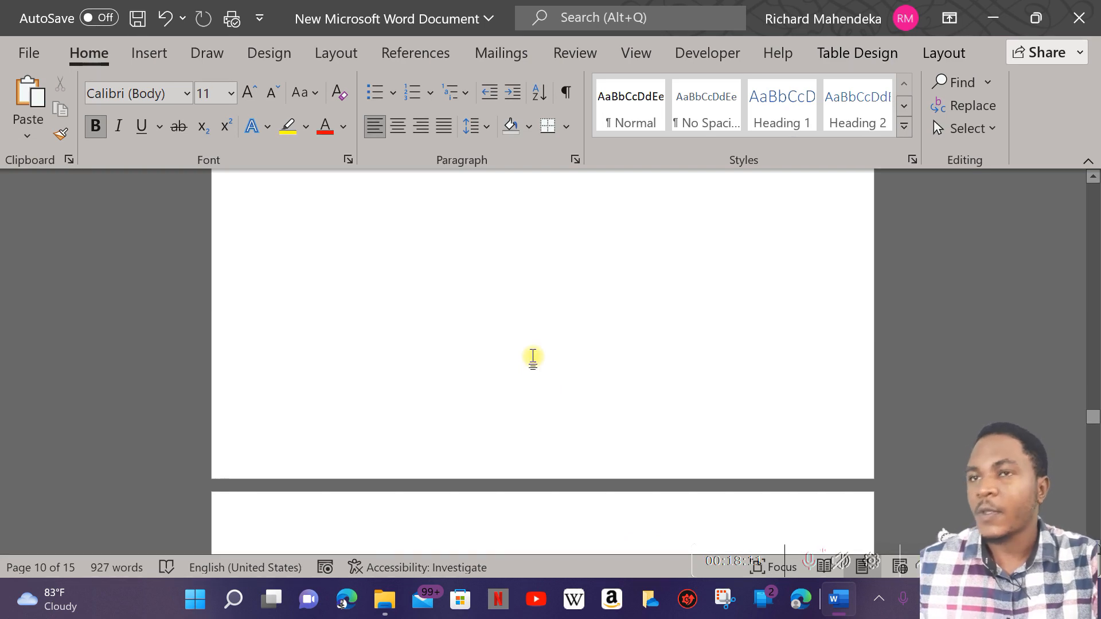
pyautogui.hotkey('ctrl', 'z')
# Step: Review the Column and Cell settings in Table Properties for the whole enrollment table and close the dialog
pyautogui.scroll(3, 536, 353)
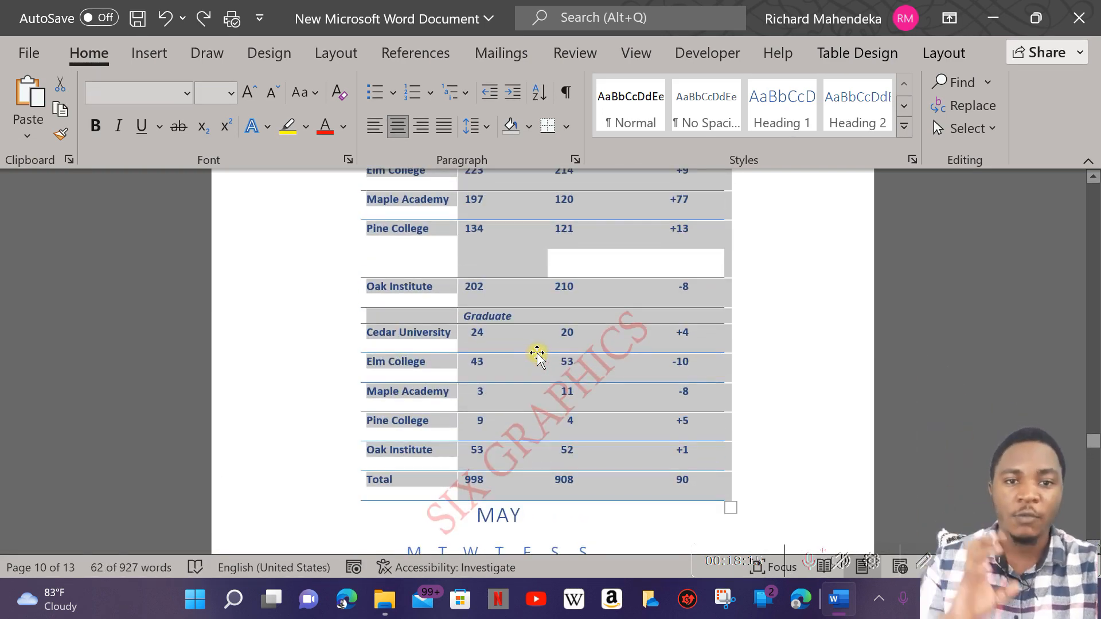
pyautogui.scroll(6, 536, 356)
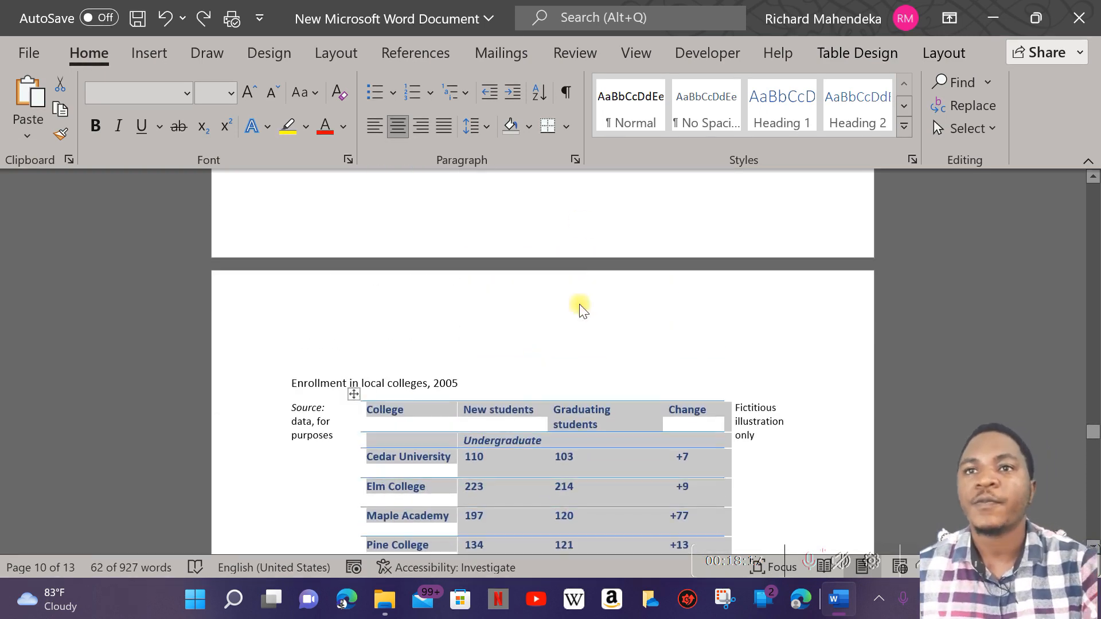
pyautogui.click(354, 394)
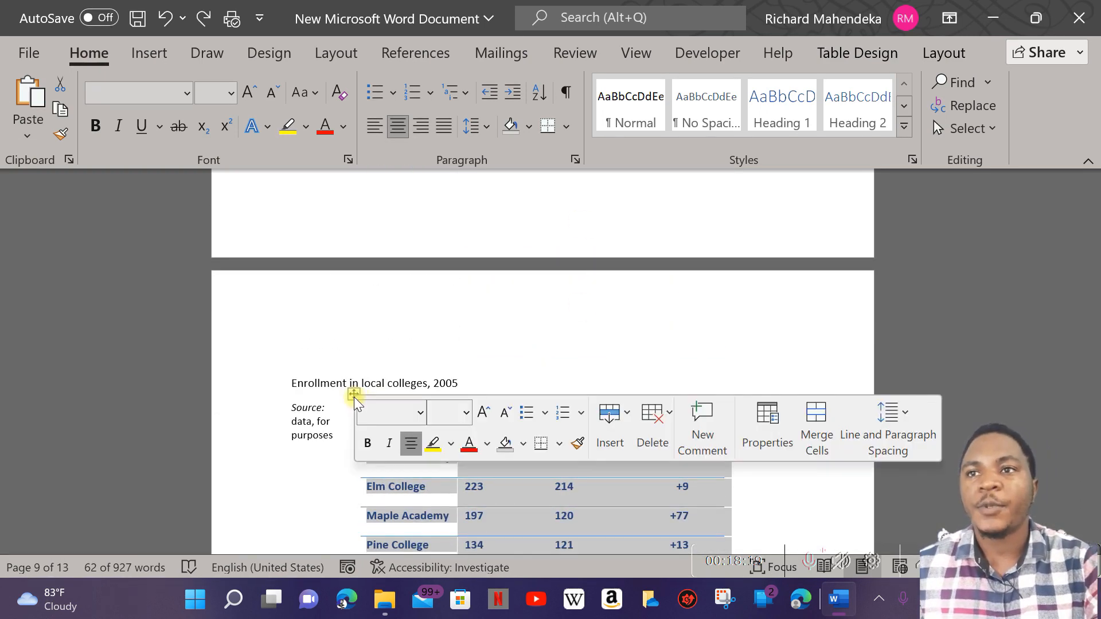
pyautogui.rightClick(350, 392)
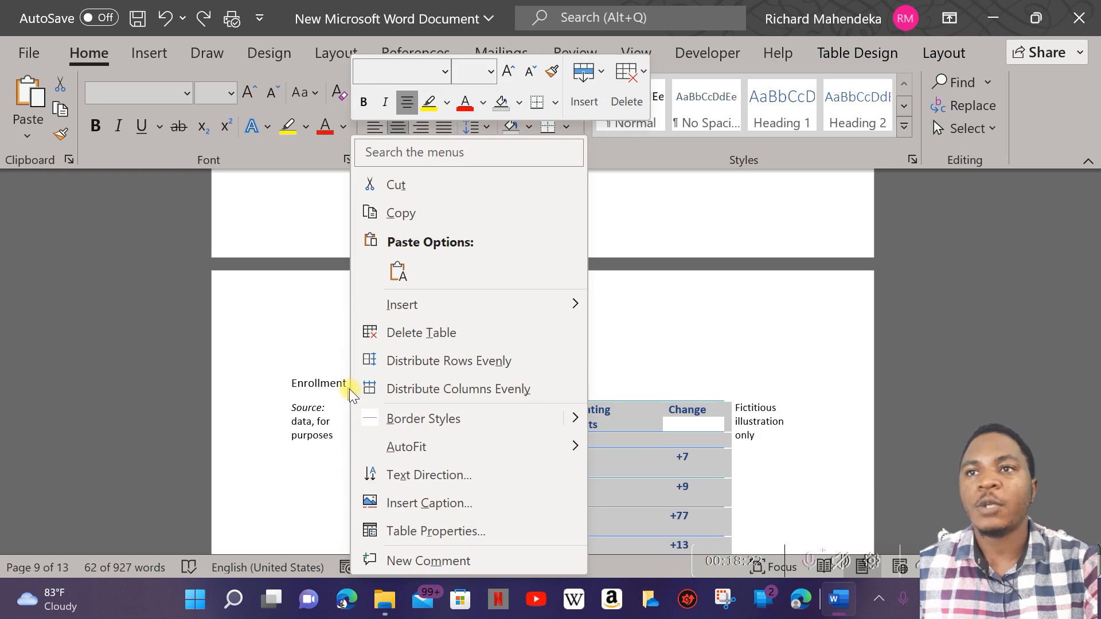
pyautogui.click(454, 531)
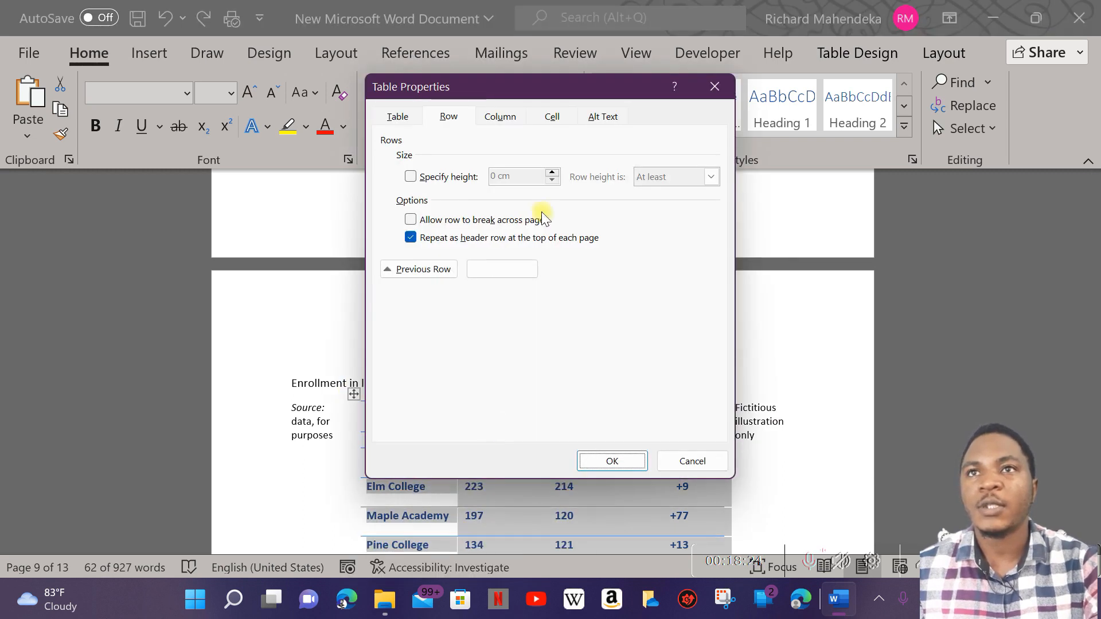
pyautogui.click(510, 117)
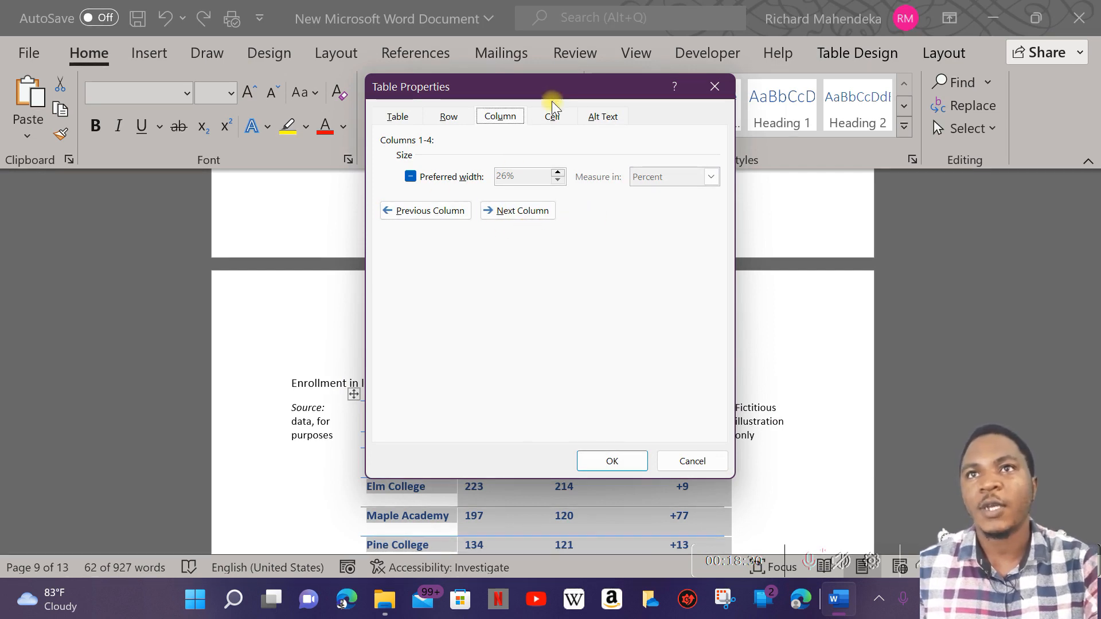
pyautogui.click(551, 117)
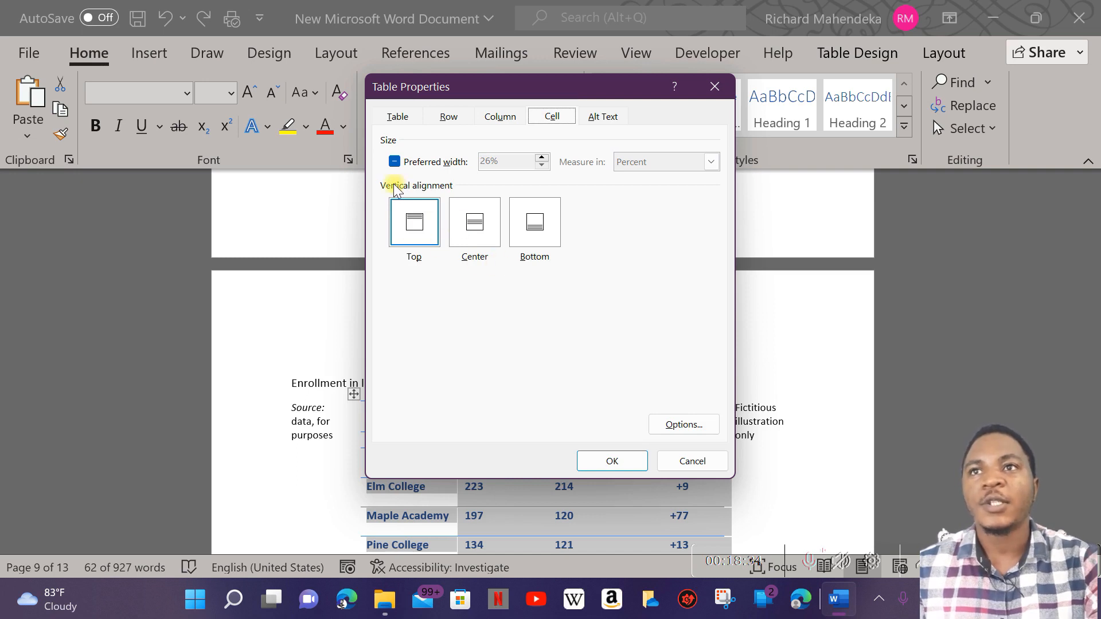
pyautogui.moveTo(489, 87); pyautogui.dragTo(643, 105)
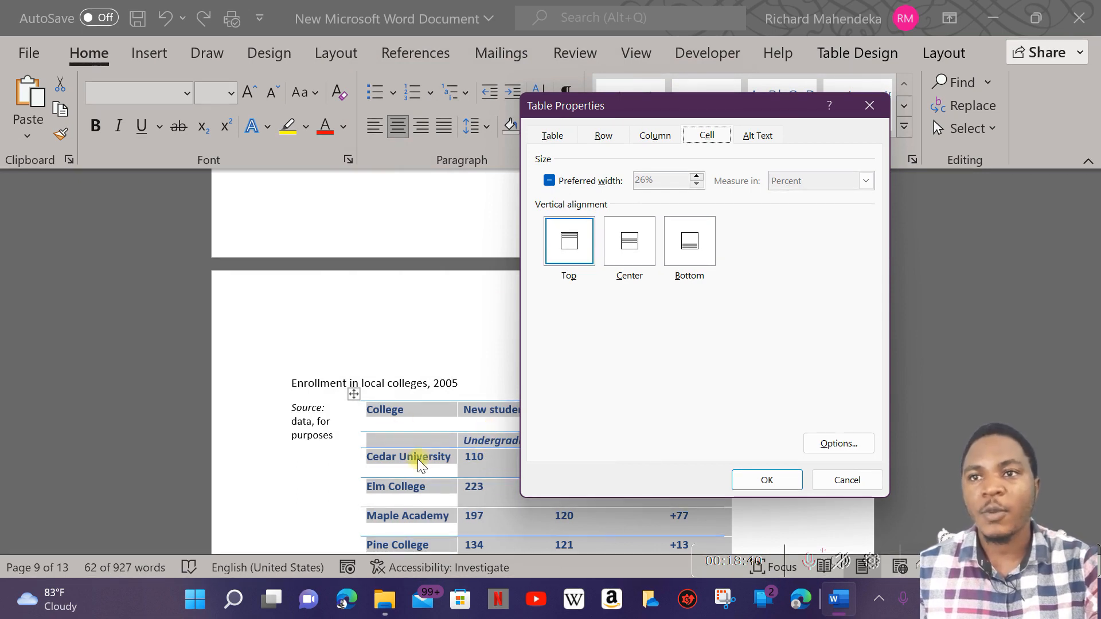
pyautogui.click(792, 480)
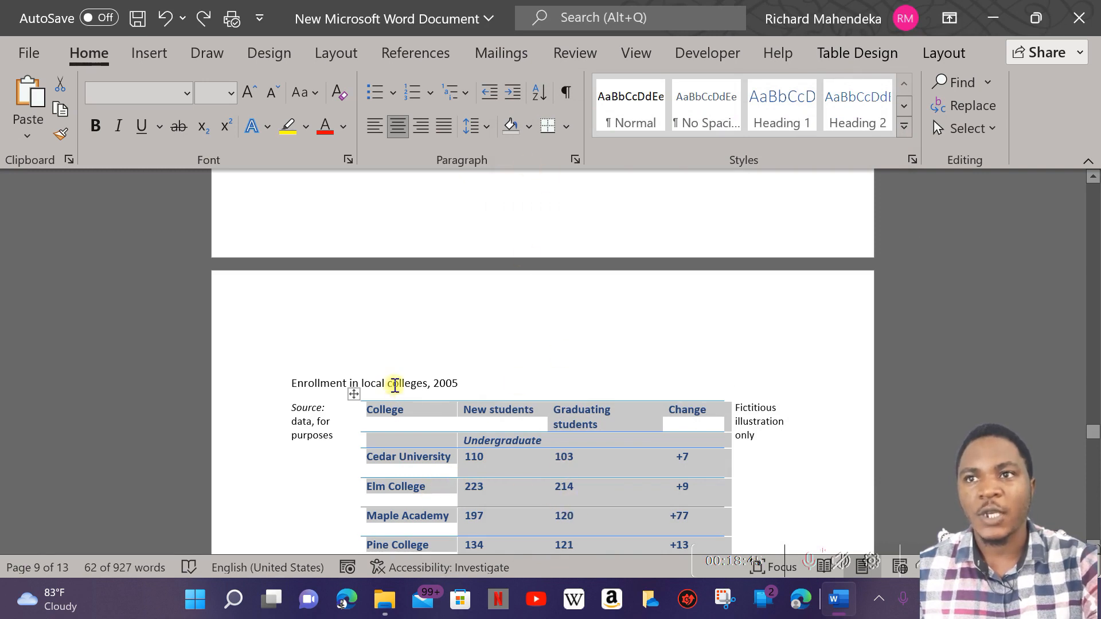
# Step: Set the vertical alignment of the enrollment table's cells to Center and check the Elm College row
pyautogui.rightClick(354, 394)
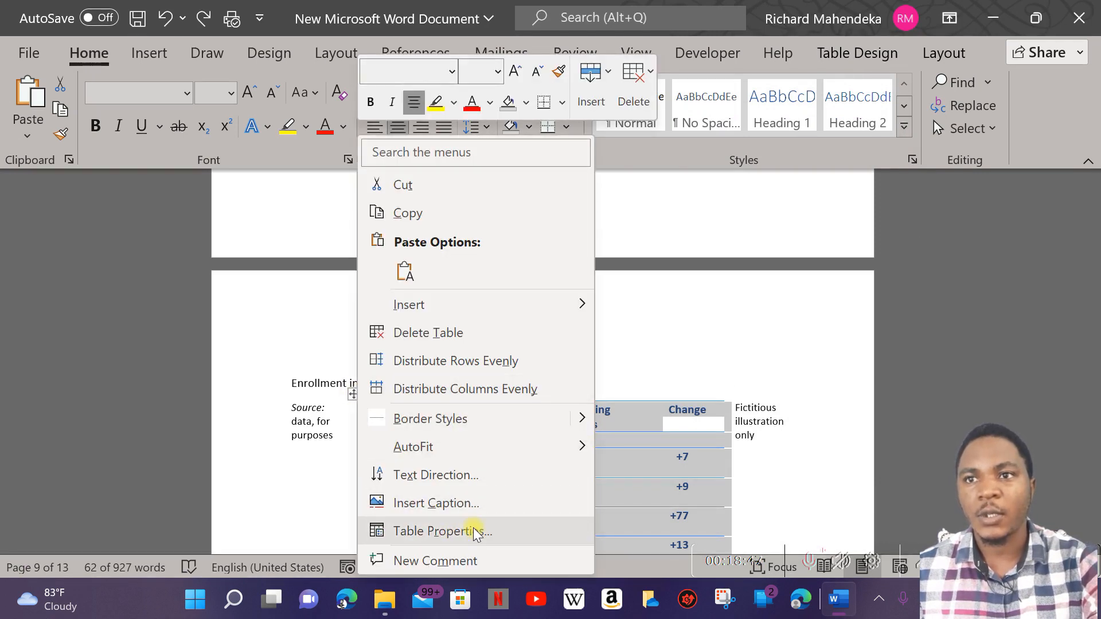
pyautogui.click(471, 527)
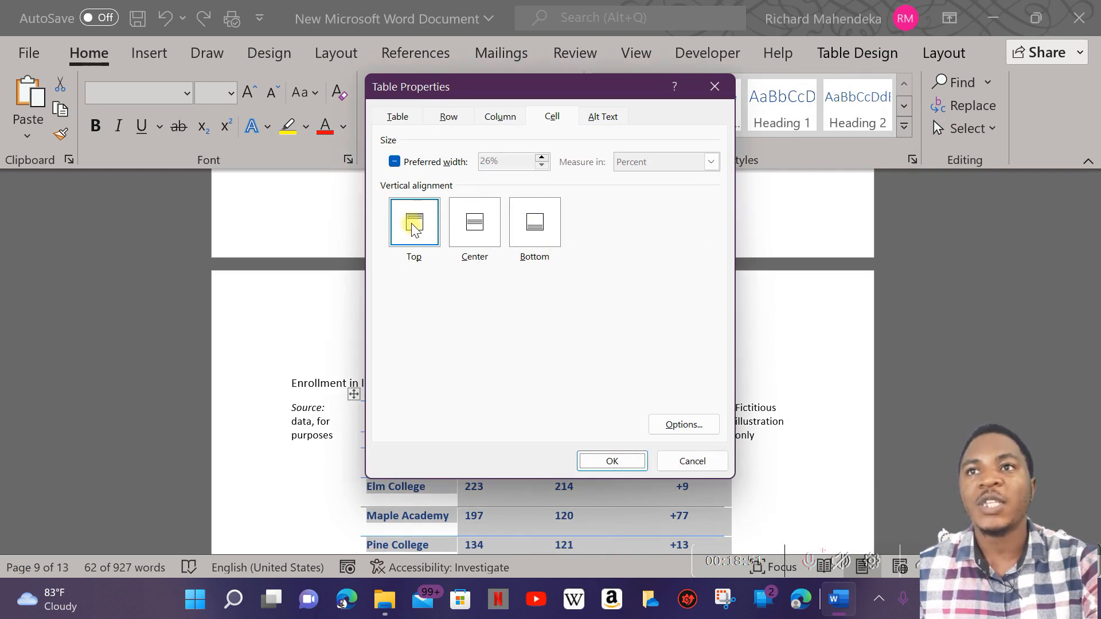
pyautogui.click(476, 218)
pyautogui.click(612, 460)
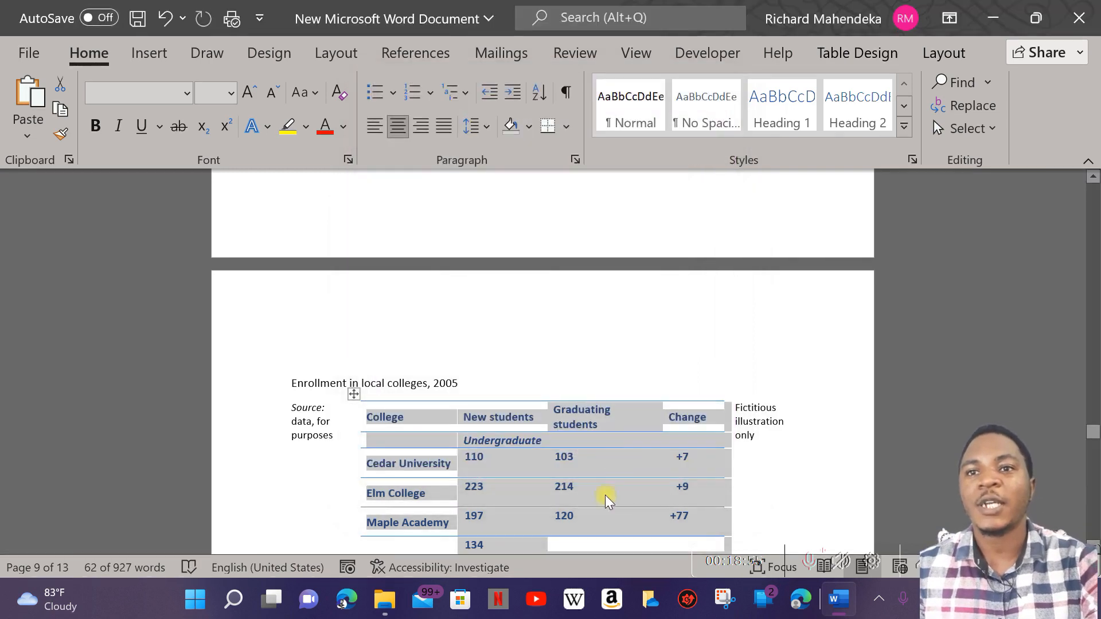
pyautogui.scroll(-3, 489, 453)
pyautogui.click(400, 376)
pyautogui.moveTo(426, 376); pyautogui.dragTo(367, 376)
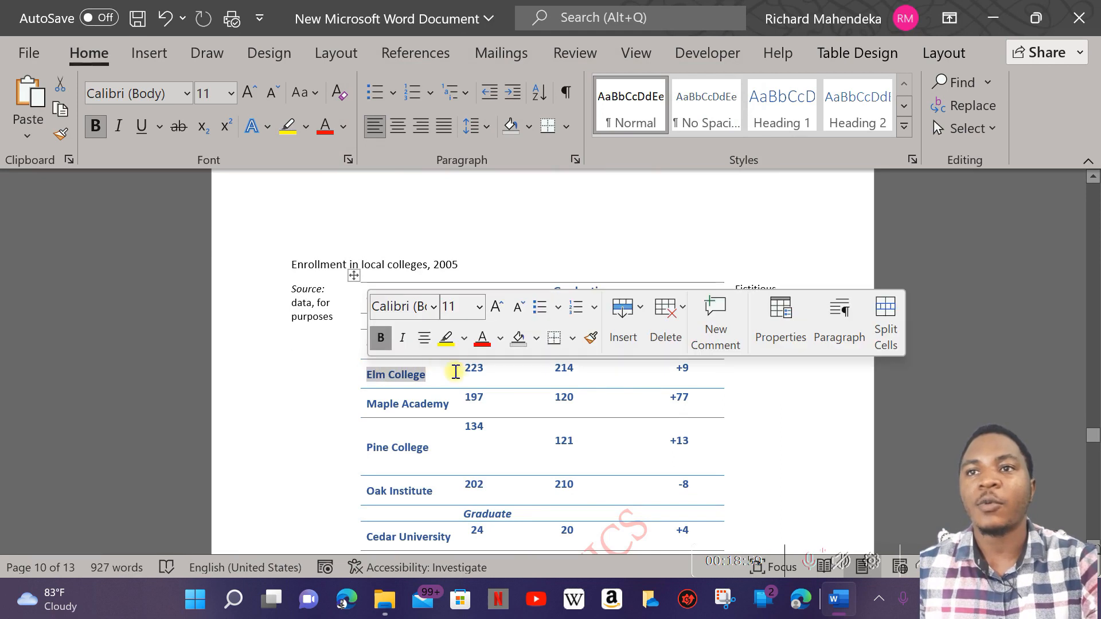
# Step: Apply the first Plain Tables style, with black grid lines around every cell, to the whole enrollment table
pyautogui.click(354, 275)
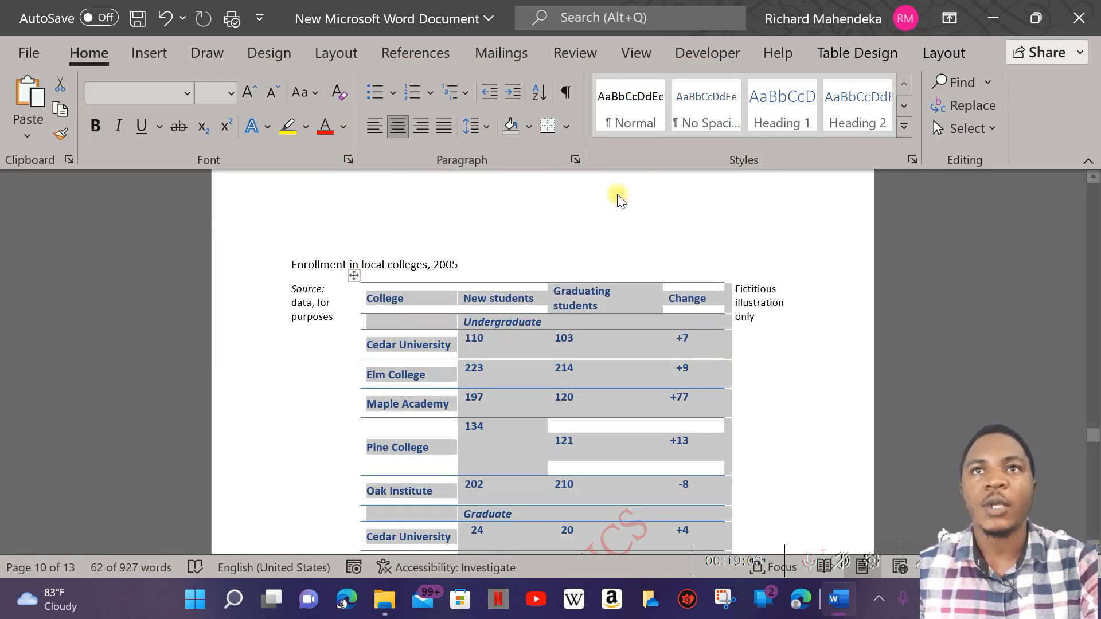
pyautogui.click(859, 53)
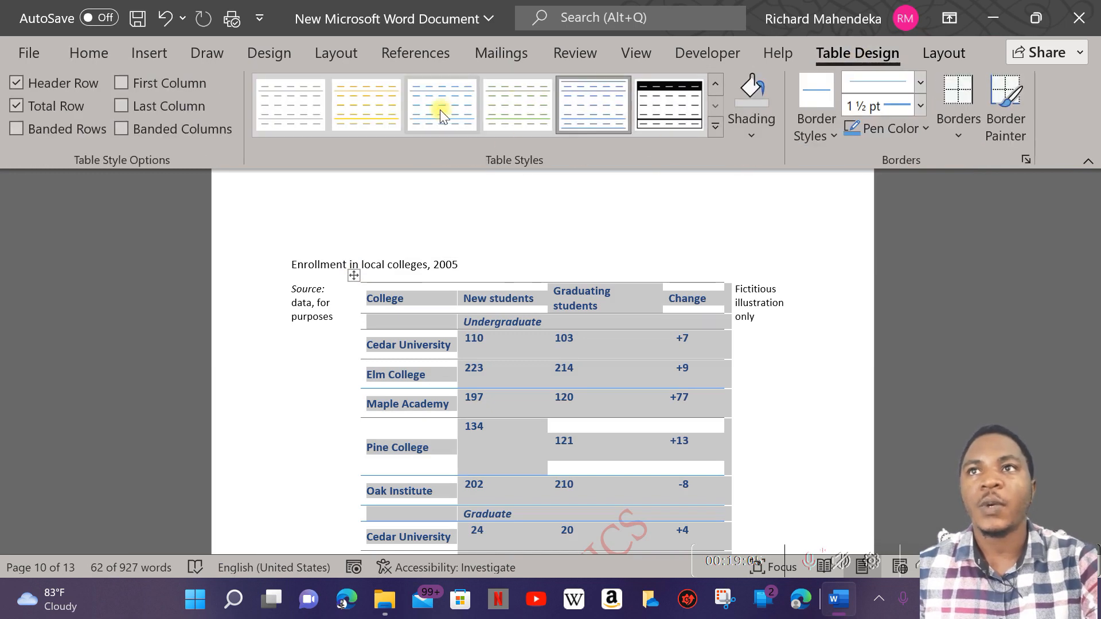
pyautogui.click(718, 126)
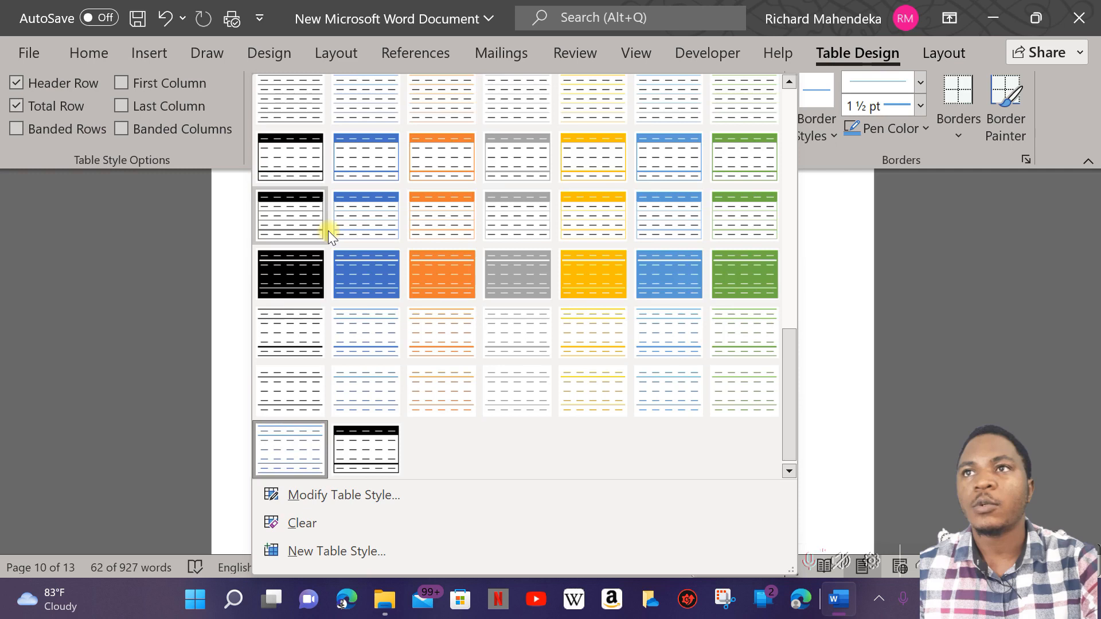
pyautogui.scroll(10, 328, 230)
pyautogui.scroll(-2, 471, 215)
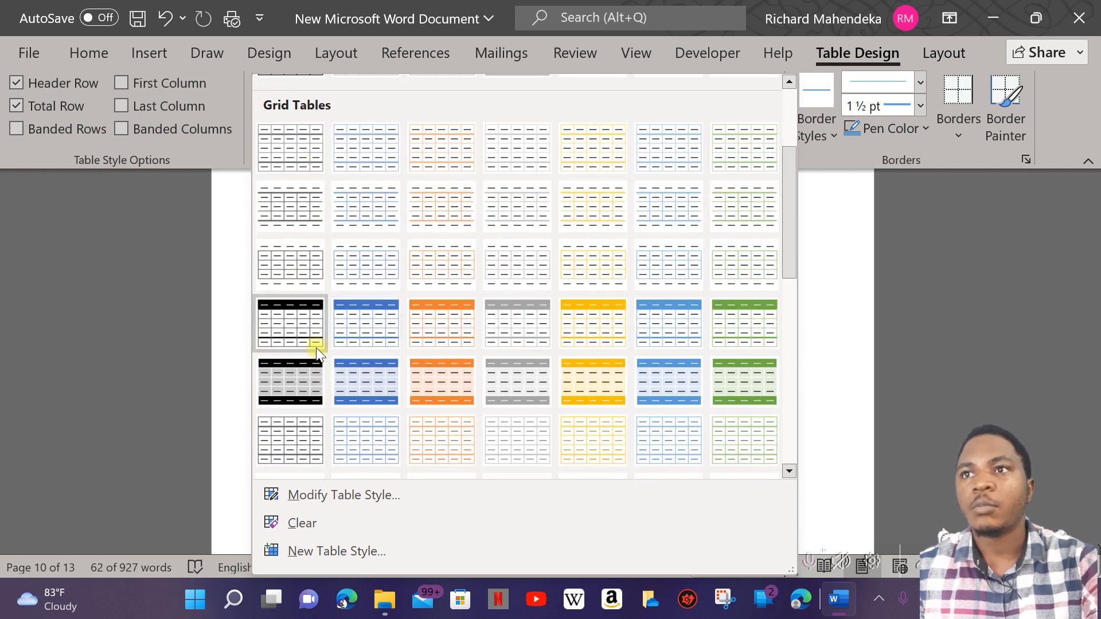
pyautogui.scroll(3, 352, 243)
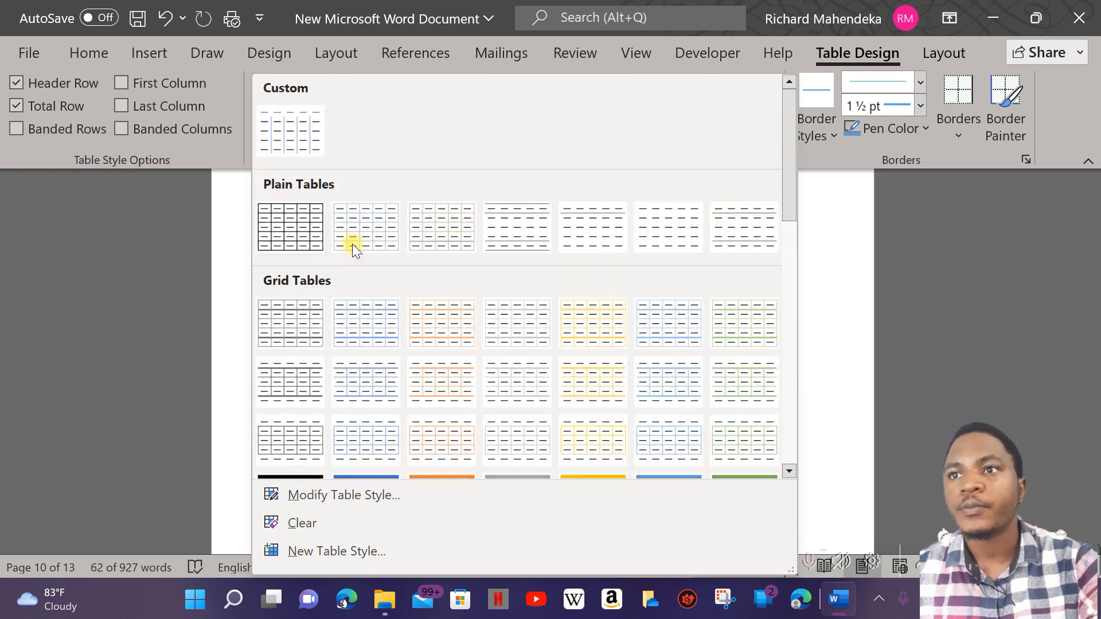
pyautogui.click(307, 225)
pyautogui.click(791, 398)
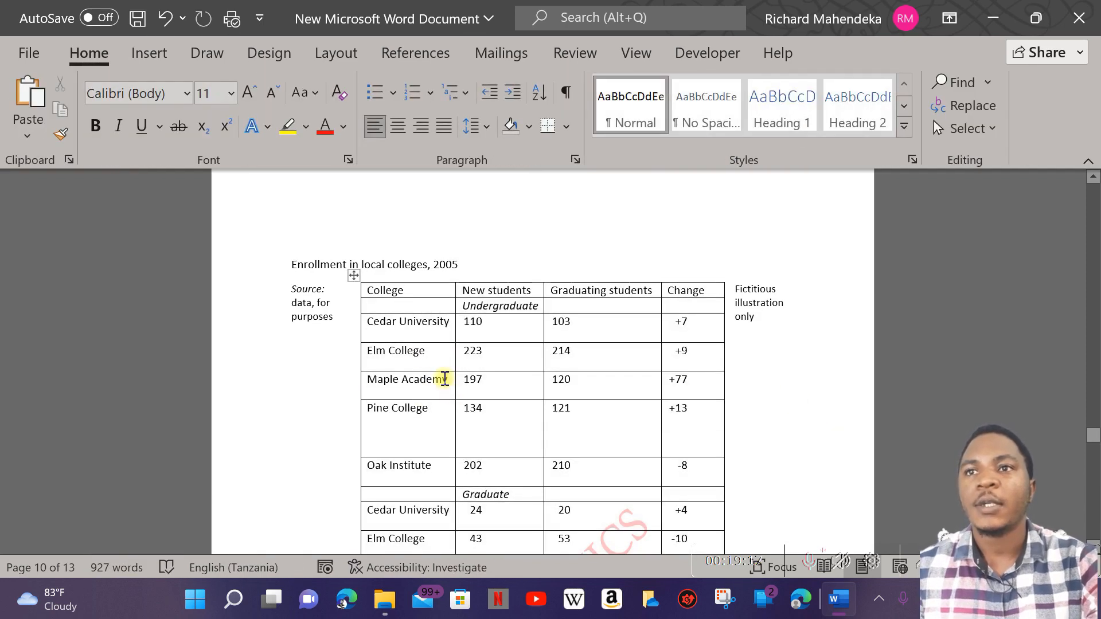
# Step: Vertically center the cell contents of the gridded table through its cell properties and check the text placement in the College column
pyautogui.click(352, 274)
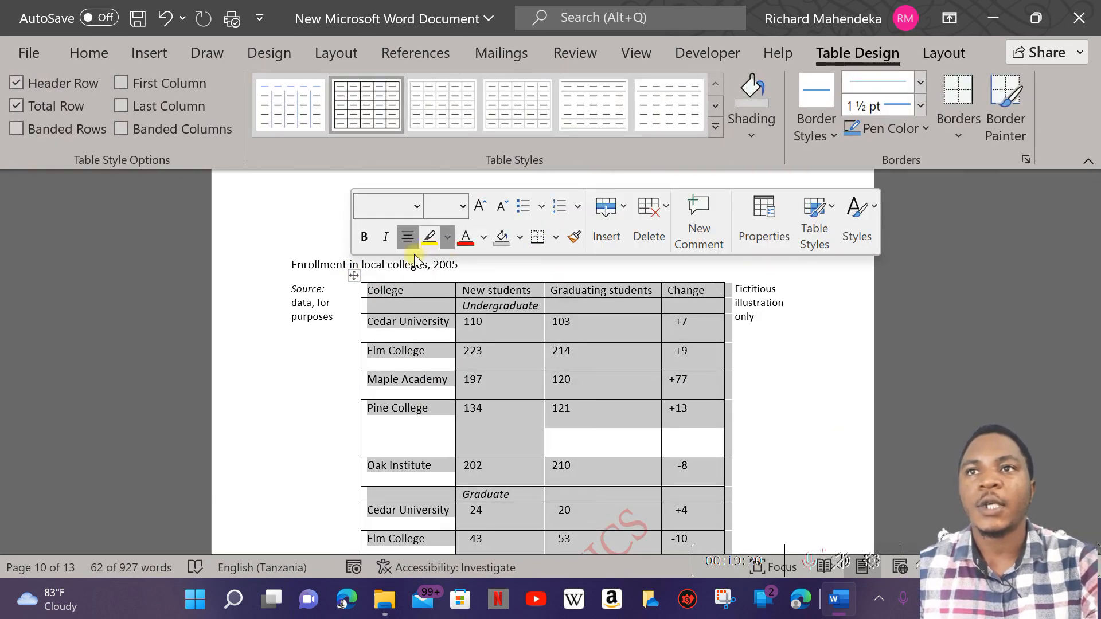
pyautogui.rightClick(352, 273)
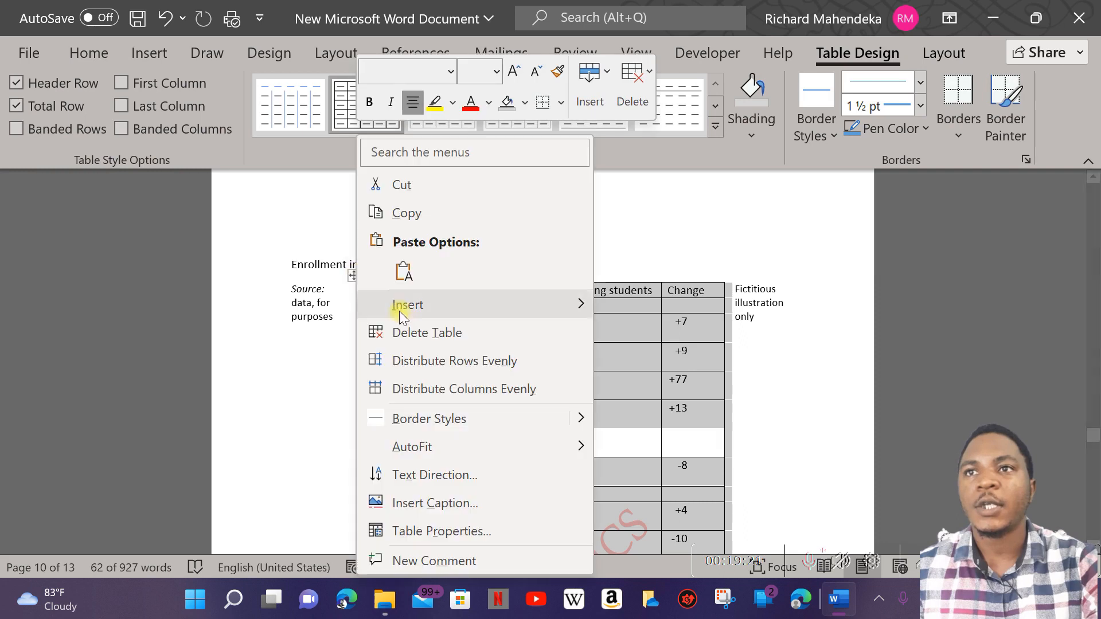
pyautogui.click(455, 531)
pyautogui.click(494, 243)
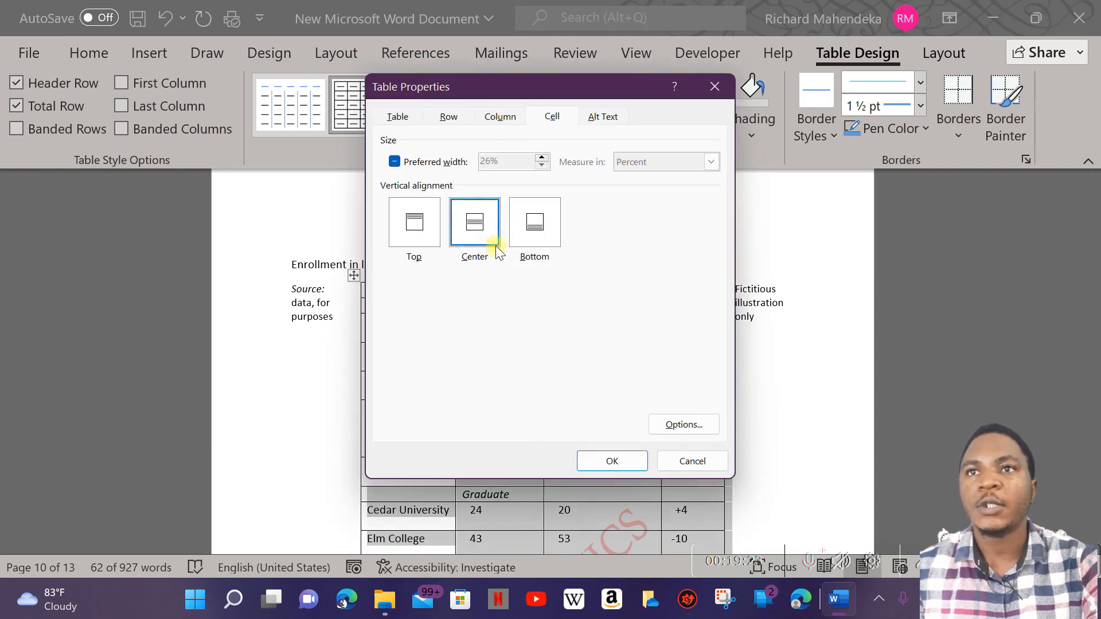
pyautogui.click(612, 462)
pyautogui.click(550, 423)
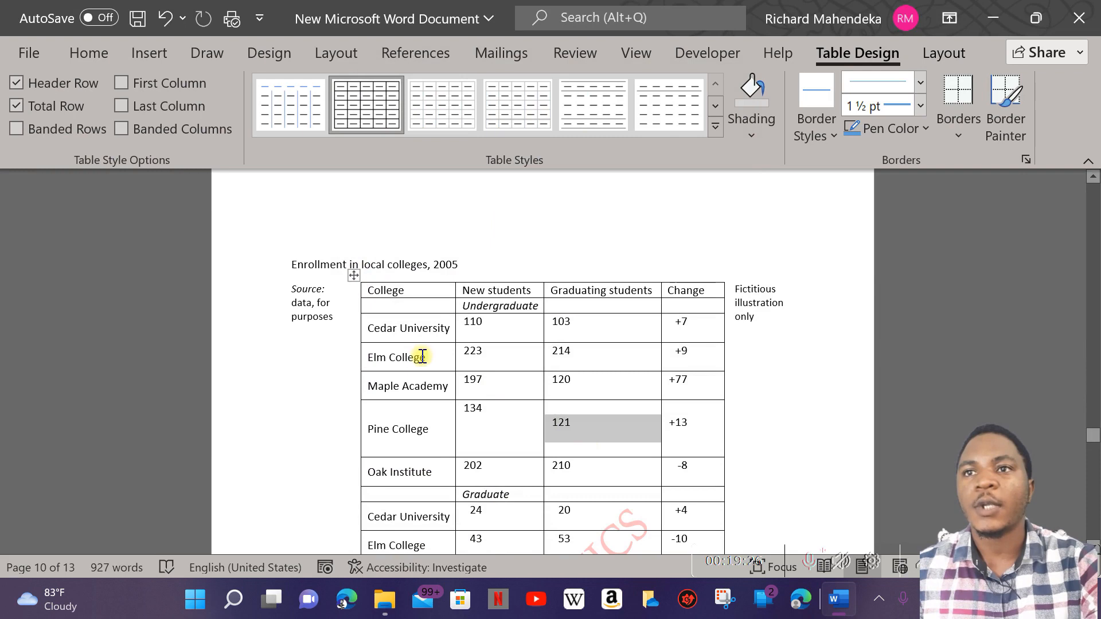
pyautogui.tripleClick(423, 356)
pyautogui.moveTo(445, 328); pyautogui.dragTo(390, 329)
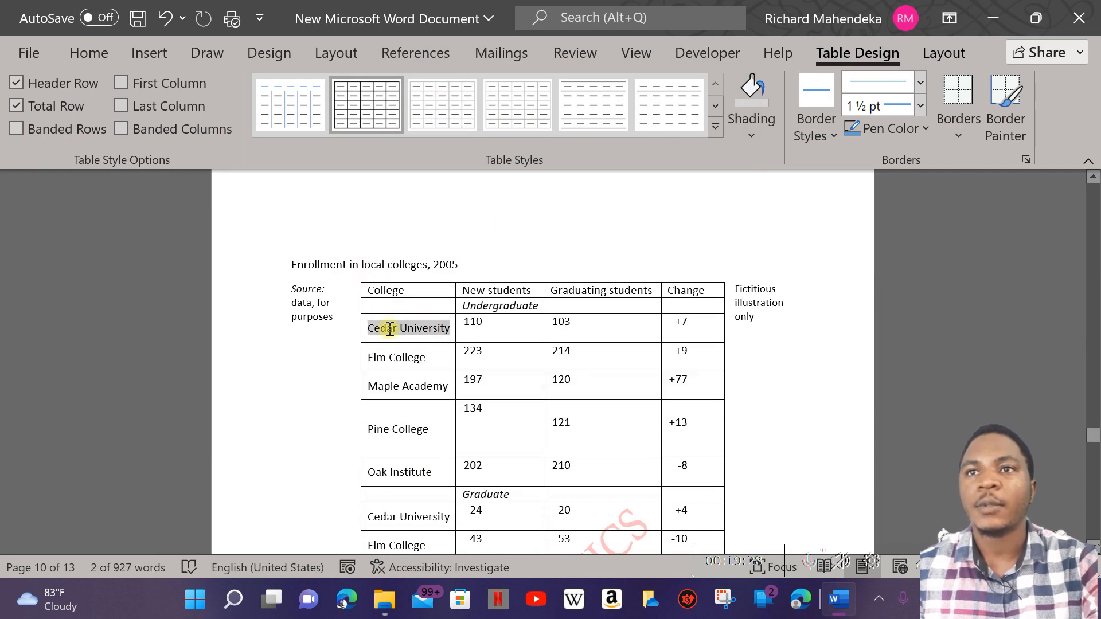
pyautogui.moveTo(490, 472); pyautogui.dragTo(445, 473)
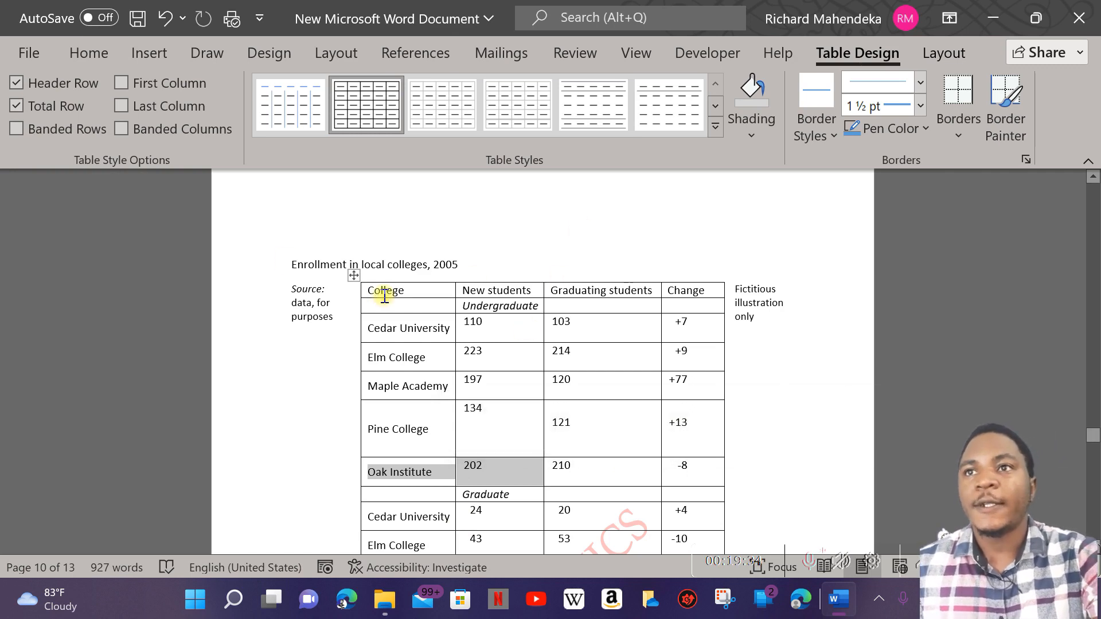
# Step: Open the Cell settings in Table Properties for the whole table and move the dialog to uncover the College column
pyautogui.click(354, 276)
pyautogui.rightClick(354, 275)
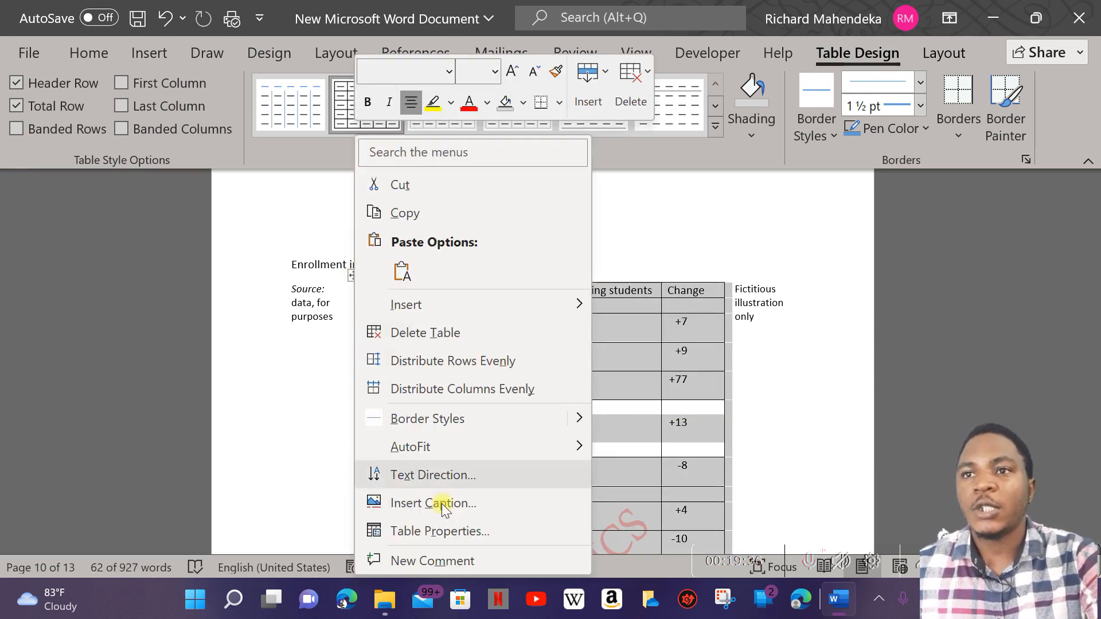
pyautogui.click(450, 530)
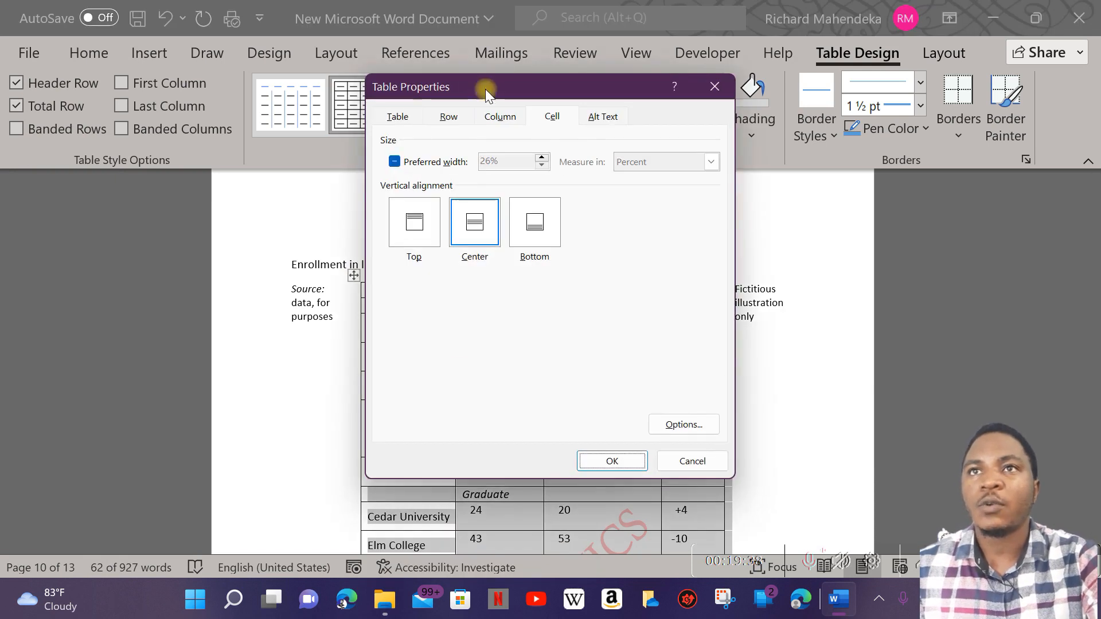
pyautogui.moveTo(485, 89); pyautogui.dragTo(538, 144)
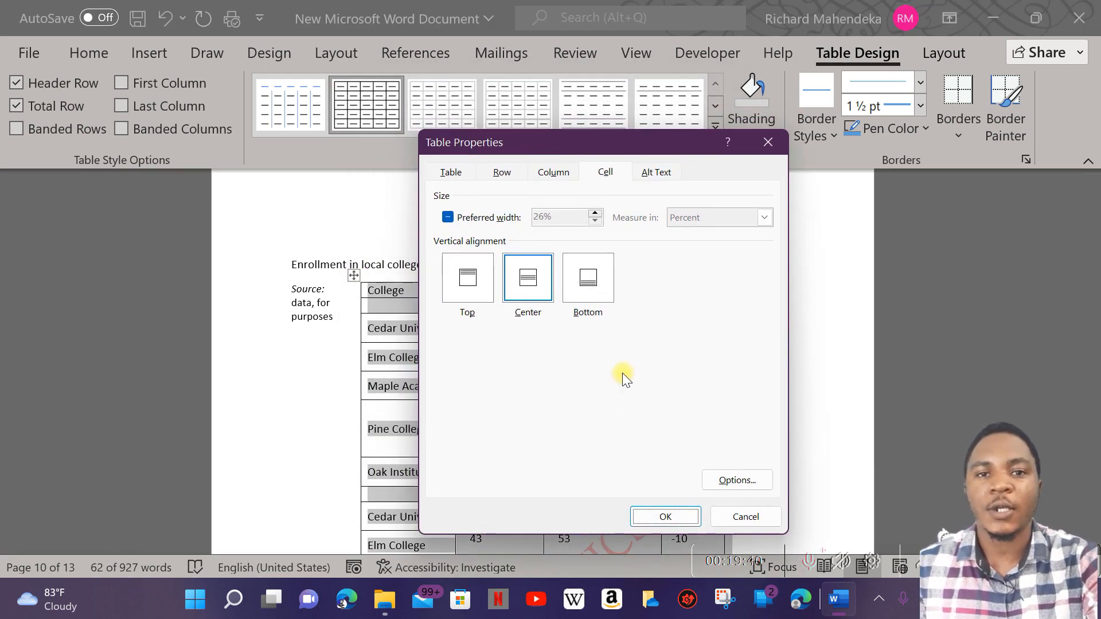